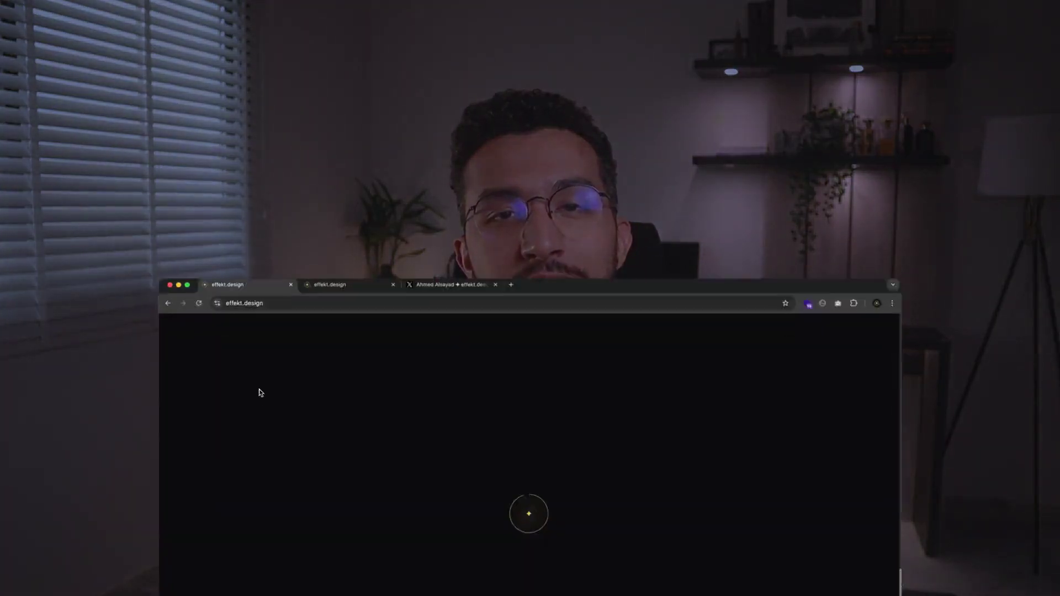
Step: Claim the free lifetime community access from effekt.design's pricing section
{"action": "scroll", "coordinate": [229, 202], "scroll_direction": "down", "scroll_amount": 5}
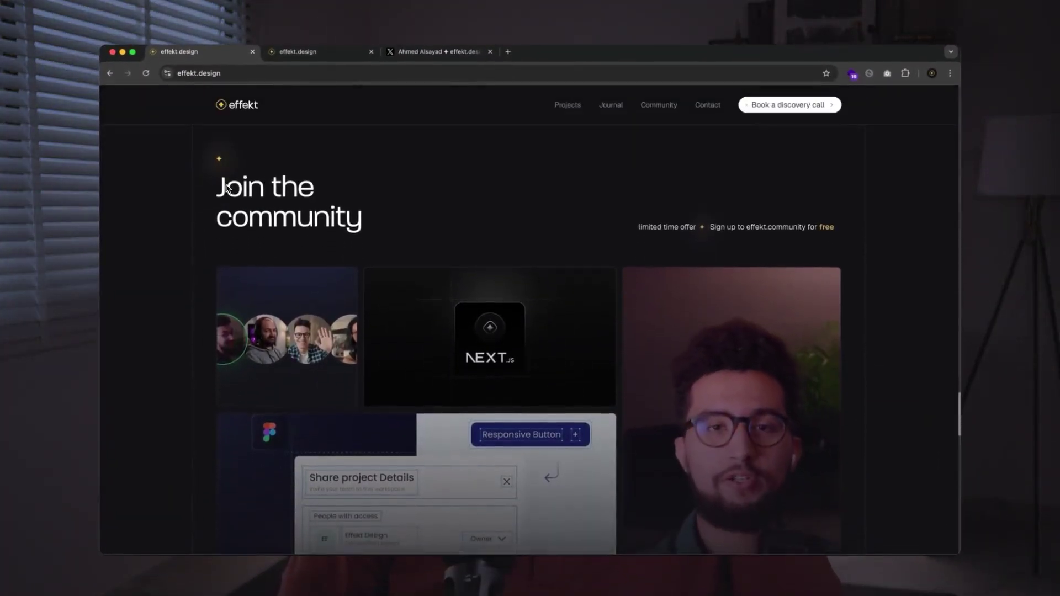
{"action": "scroll", "coordinate": [228, 191], "scroll_direction": "down", "scroll_amount": 8}
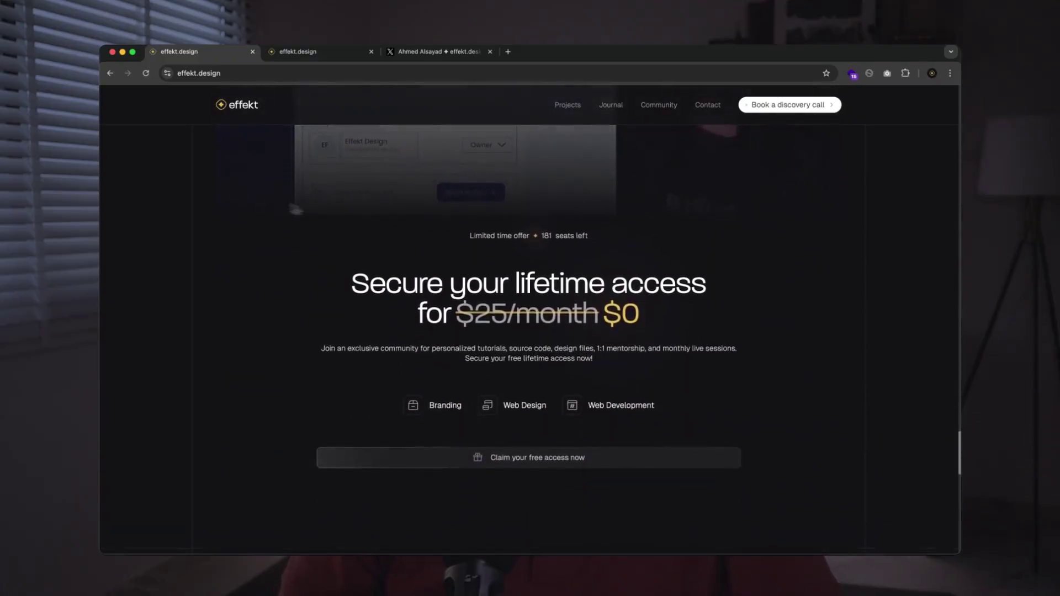
{"action": "left_click", "coordinate": [648, 466]}
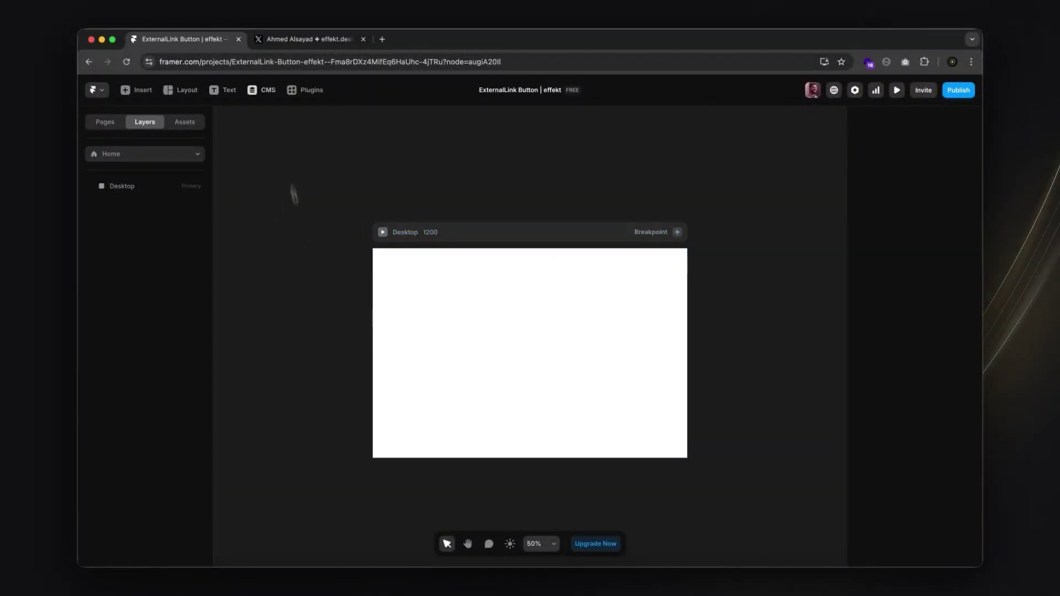
Step: Add a centered 'effekt.design' text layer in the Desktop frame at Inter Regular size 22
{"action": "left_click", "coordinate": [227, 91]}
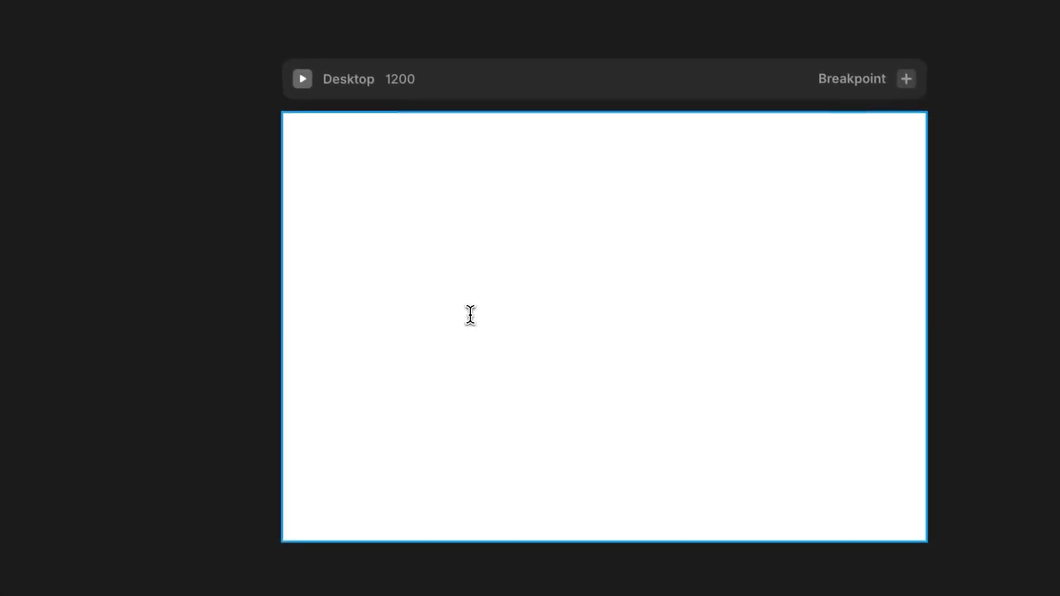
{"action": "left_click", "coordinate": [465, 348]}
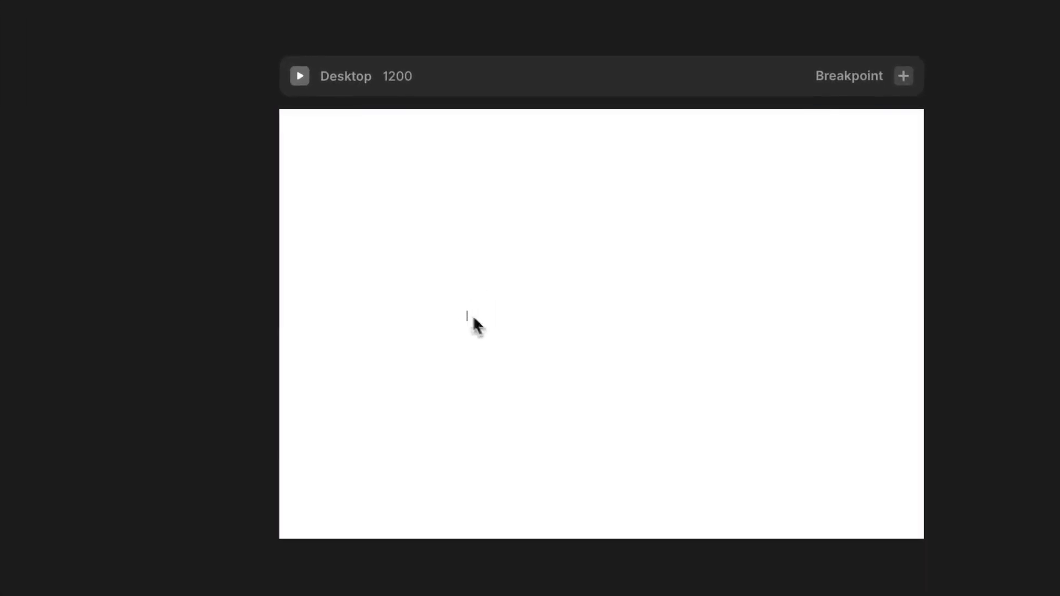
{"action": "type", "text": "effekt.desi"}
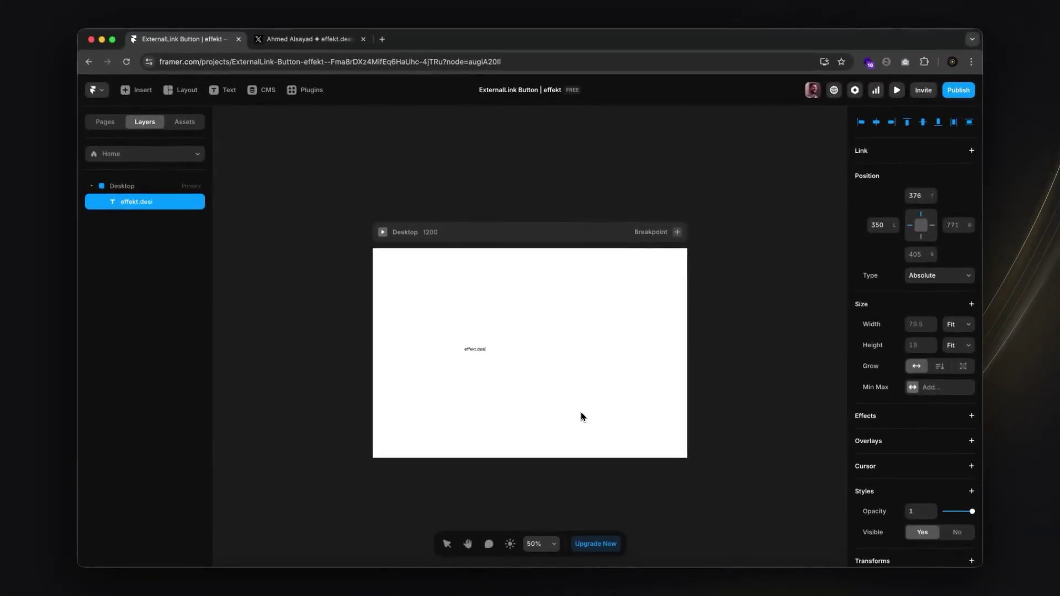
{"action": "type", "text": "gn"}
{"action": "left_click", "coordinate": [448, 549]}
{"action": "scroll", "coordinate": [479, 357], "scroll_direction": "up", "scroll_amount": 5}
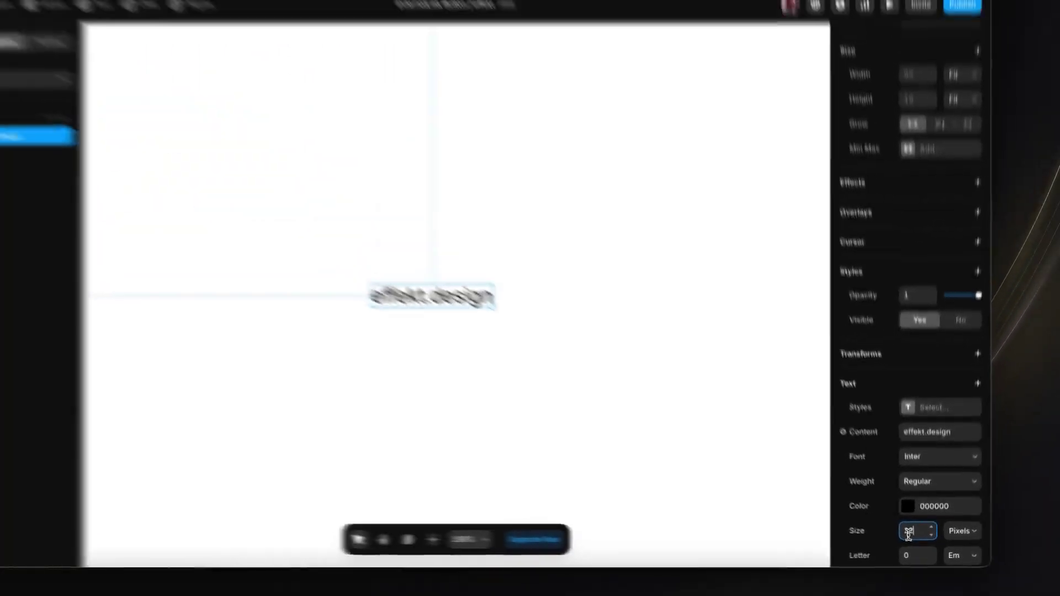
{"action": "type", "text": "22"}
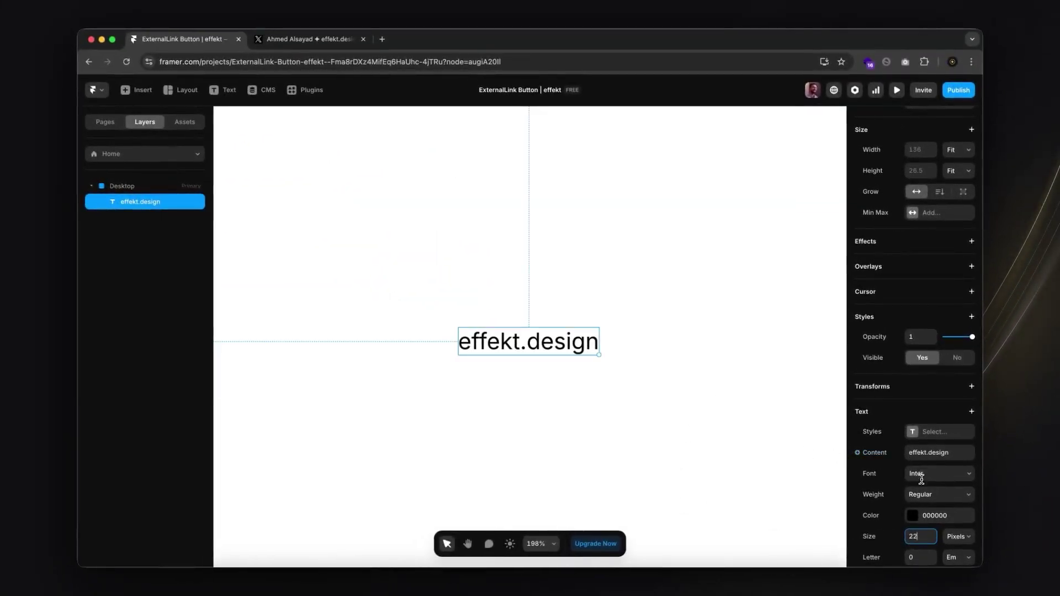
{"action": "left_click", "coordinate": [582, 372]}
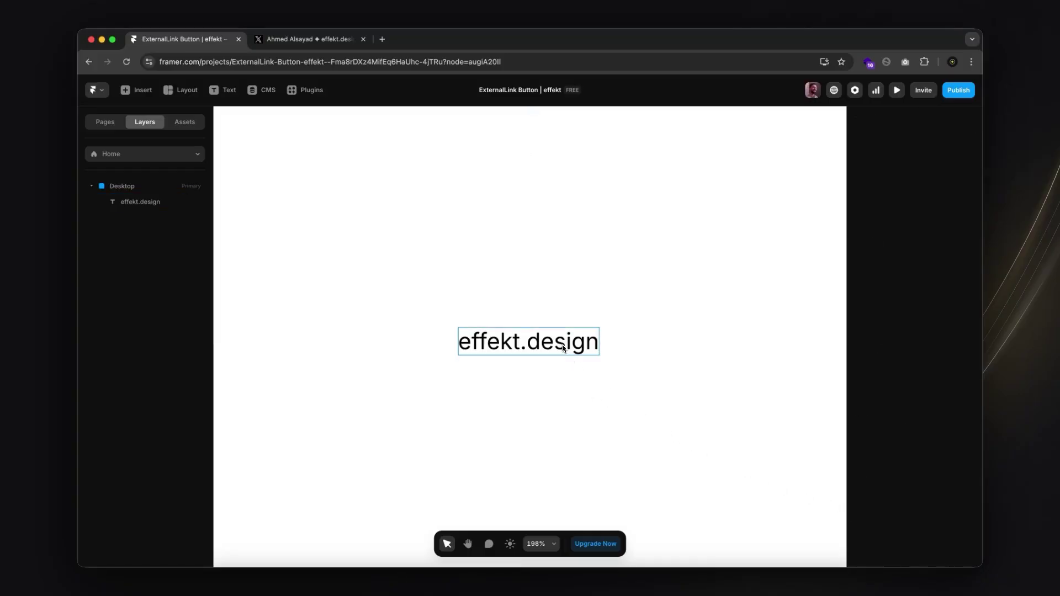
{"action": "left_click", "coordinate": [565, 350]}
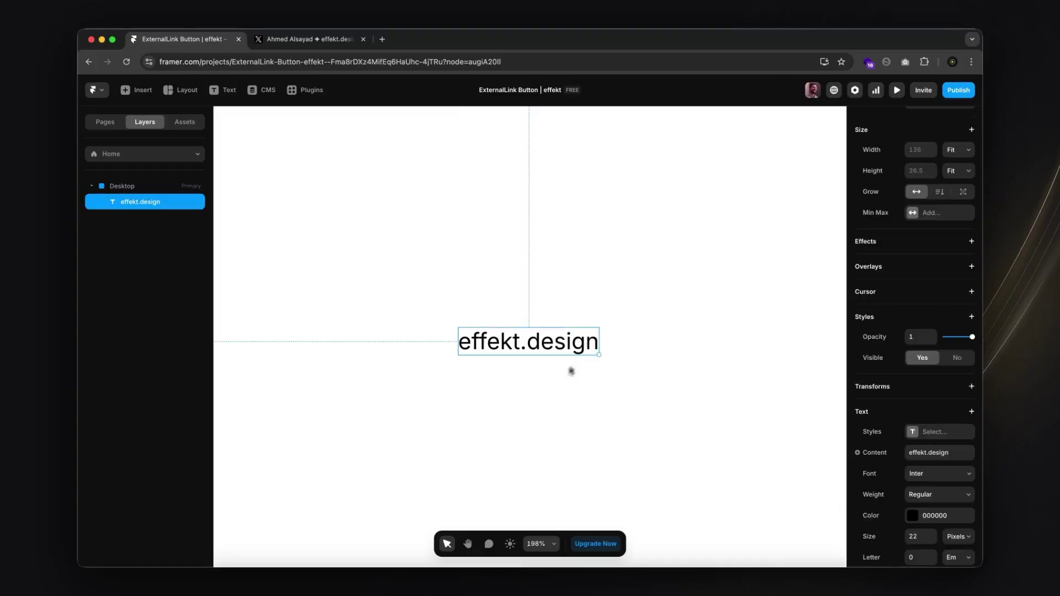
Step: Insert a Feather icon and set its name to Arrow-up-right
{"action": "left_click", "coordinate": [130, 93]}
{"action": "type", "text": "arro"}
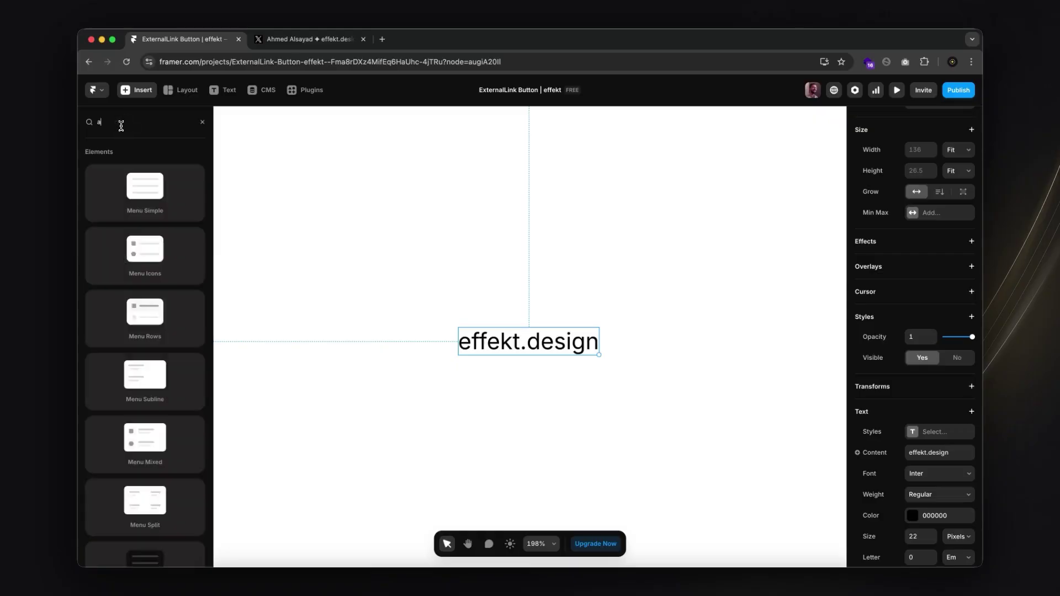
{"action": "key", "text": "BackSpace"}
{"action": "key", "text": "BackSpace"}
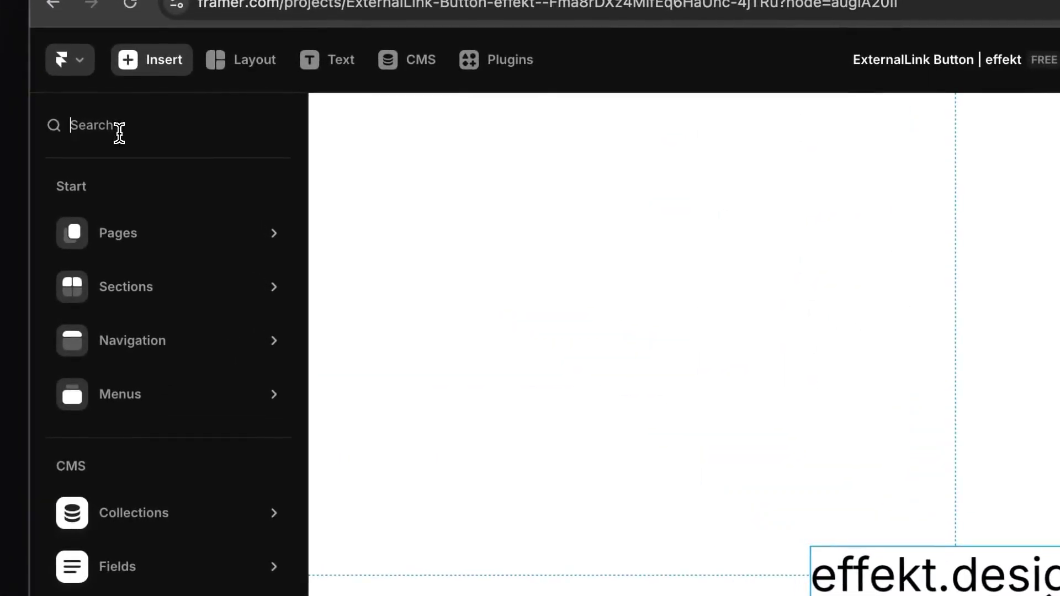
{"action": "type", "text": "icon"}
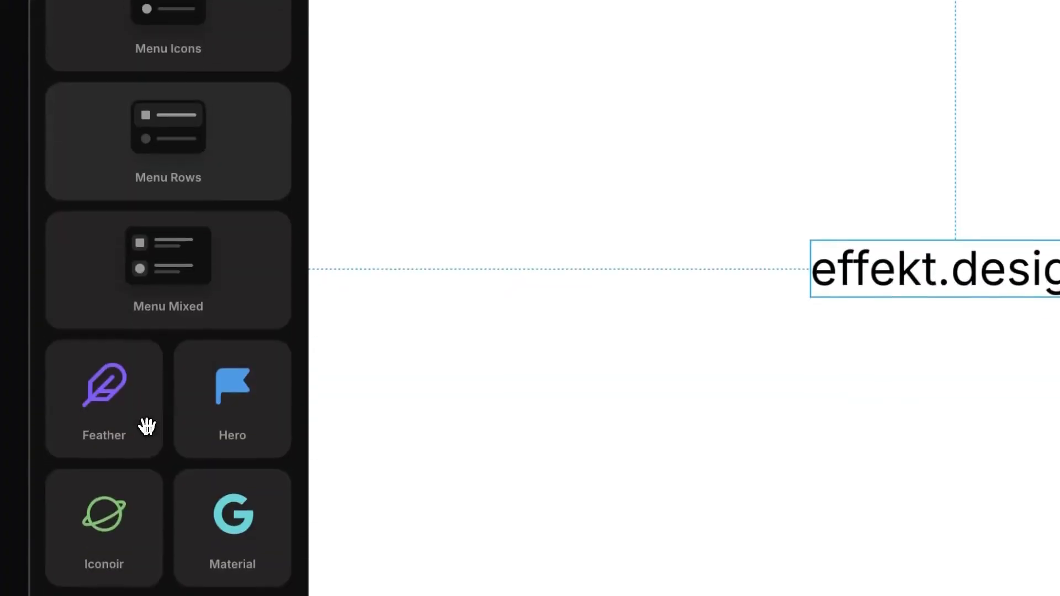
{"action": "left_click", "coordinate": [139, 390]}
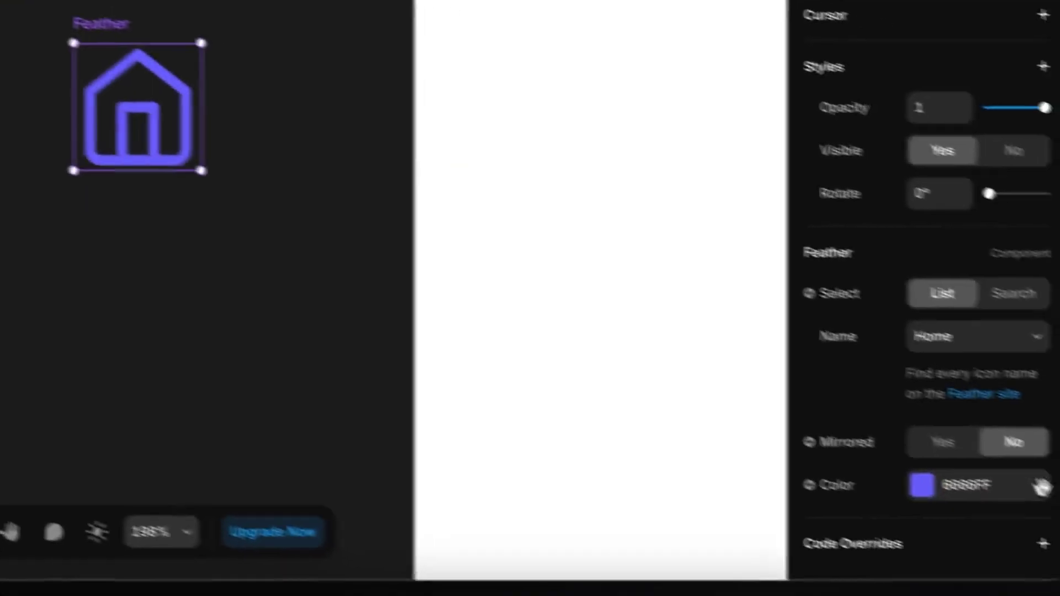
{"action": "left_click", "coordinate": [948, 317]}
{"action": "scroll", "coordinate": [908, 272], "scroll_direction": "up", "scroll_amount": 10}
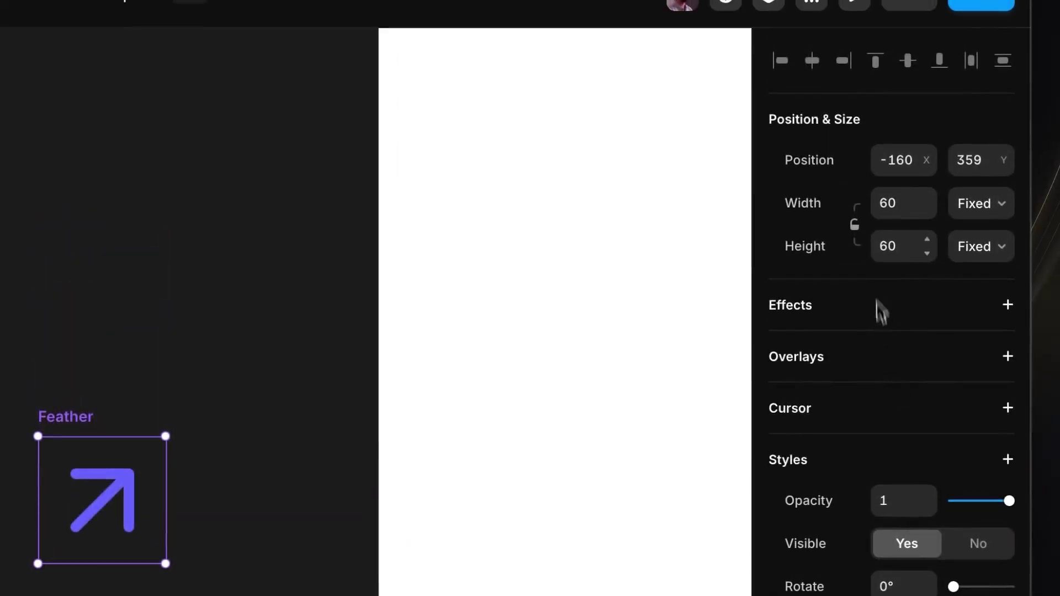
Step: Size the icon to 22×25 with locked proportions and rename its layer 'arrow'
{"action": "left_click", "coordinate": [856, 224]}
{"action": "left_click", "coordinate": [896, 201]}
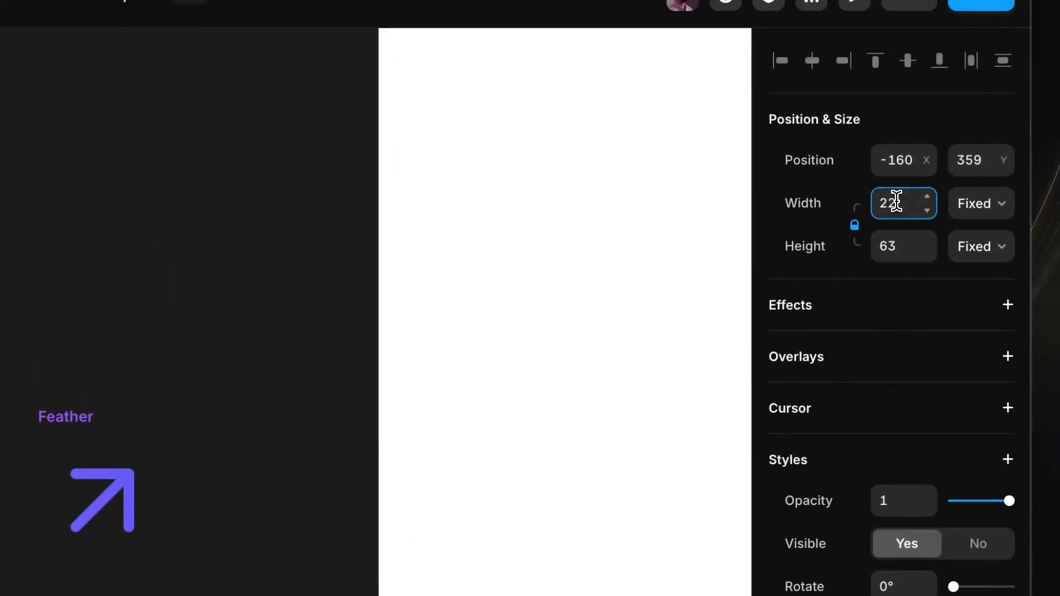
{"action": "type", "text": "24"}
{"action": "key", "text": "Return"}
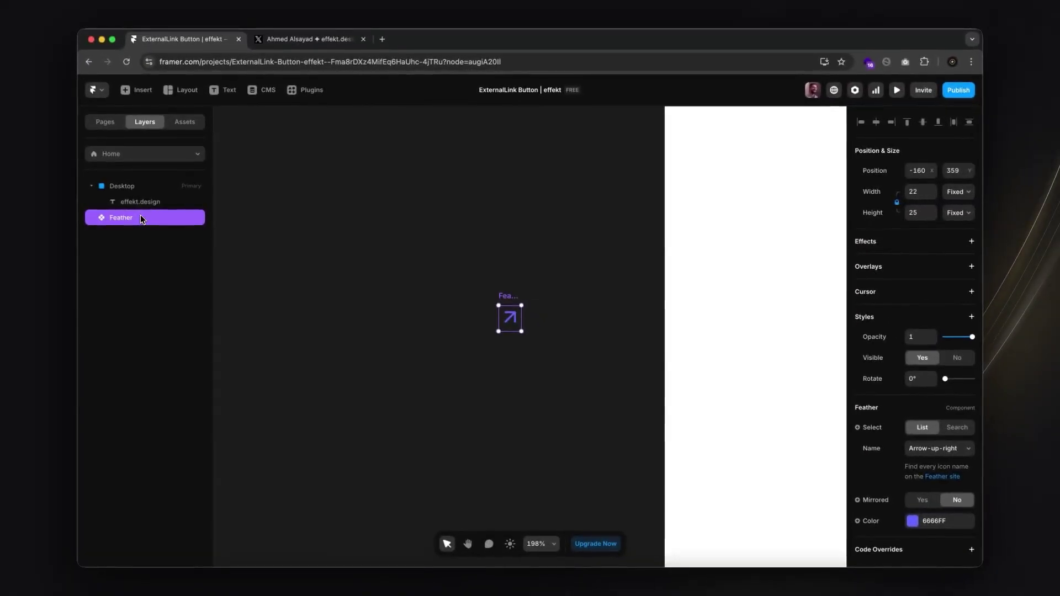
{"action": "double_click", "coordinate": [141, 218]}
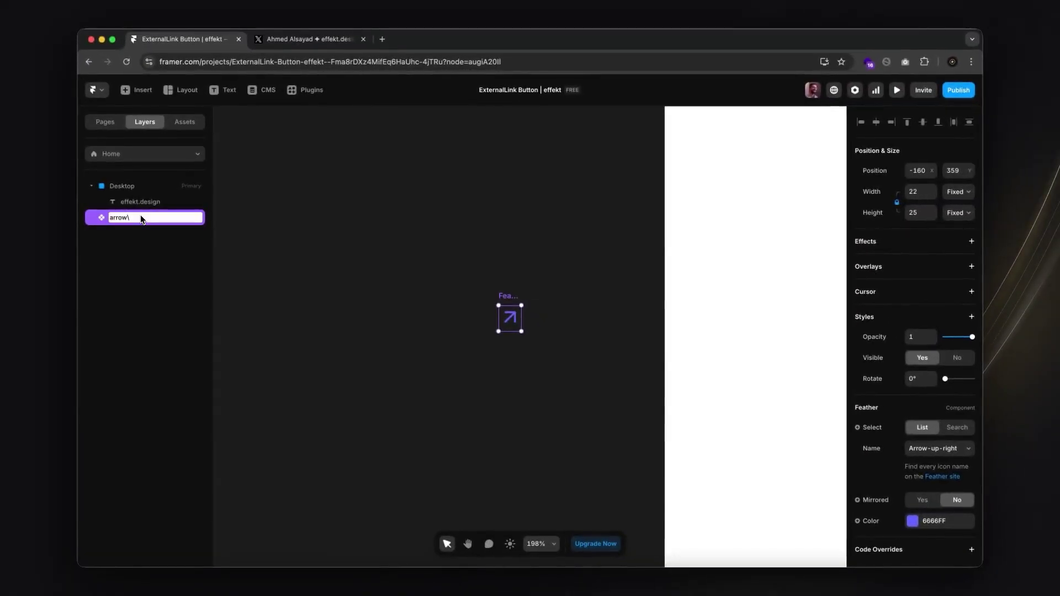
{"action": "type", "text": "arrow\\"}
{"action": "key", "text": "BackSpace"}
Step: Place the arrow beside effekt.design in the frame and resize it to 26×26
{"action": "left_click", "coordinate": [251, 213]}
{"action": "scroll", "coordinate": [251, 213], "scroll_direction": "down", "scroll_amount": 3}
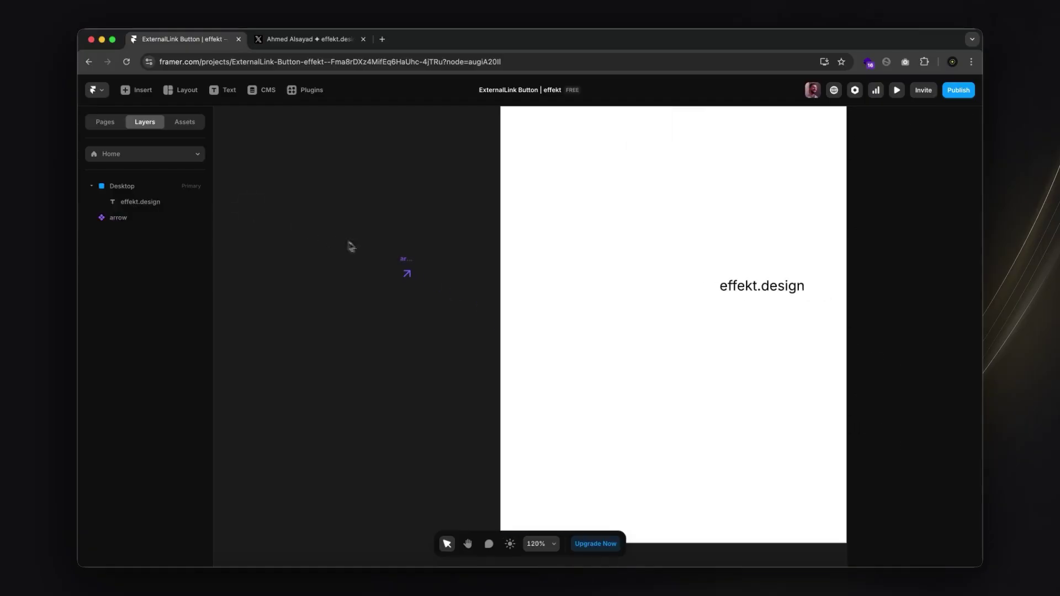
{"action": "left_click", "coordinate": [407, 274]}
{"action": "left_click_drag", "start_coordinate": [407, 272], "coordinate": [817, 279]}
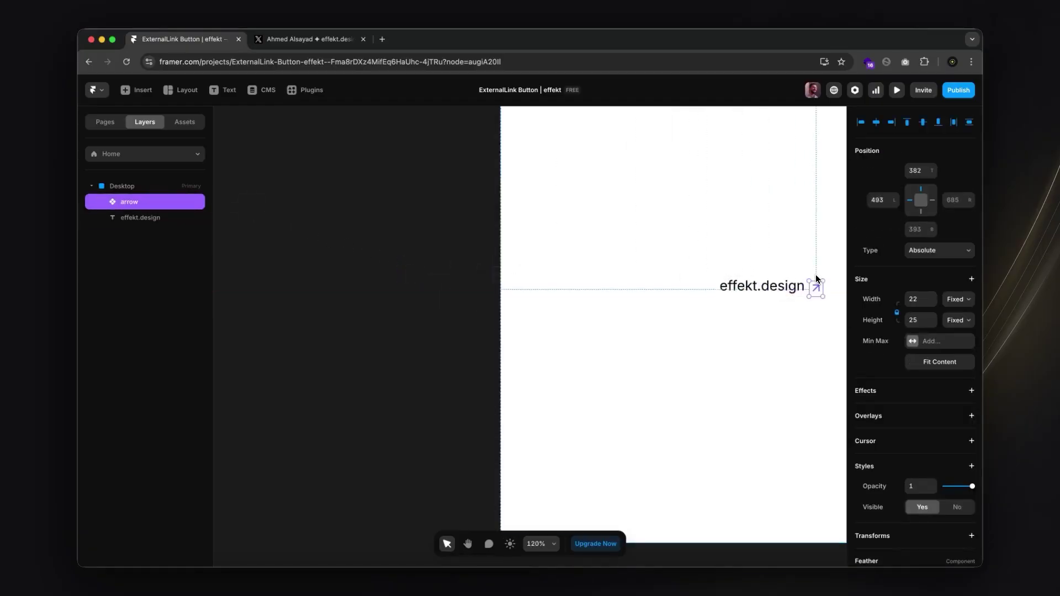
{"action": "scroll", "coordinate": [817, 279], "scroll_direction": "up", "scroll_amount": 10}
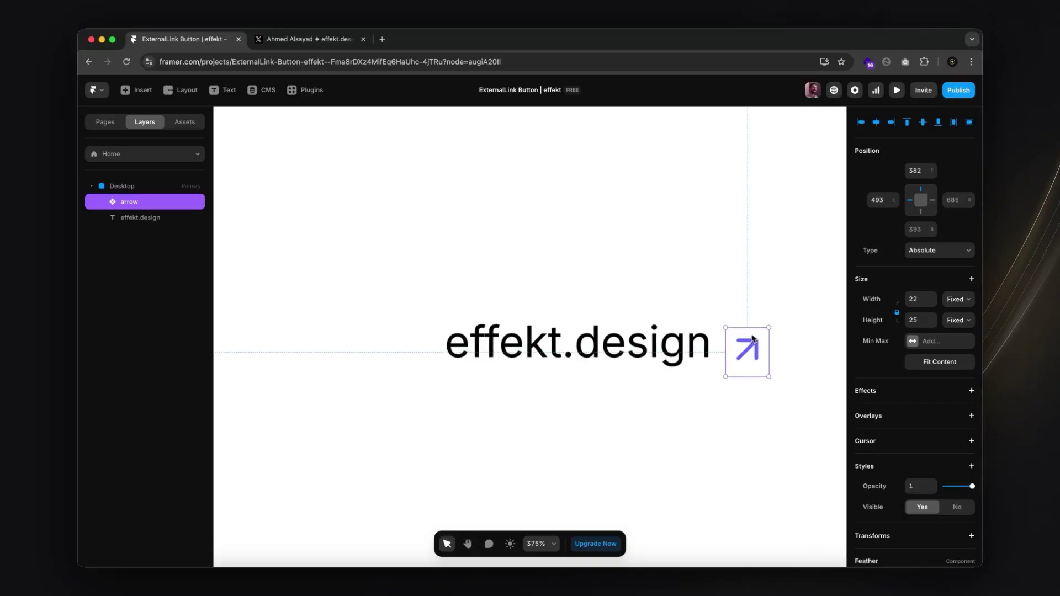
{"action": "left_click_drag", "start_coordinate": [745, 347], "coordinate": [738, 336]}
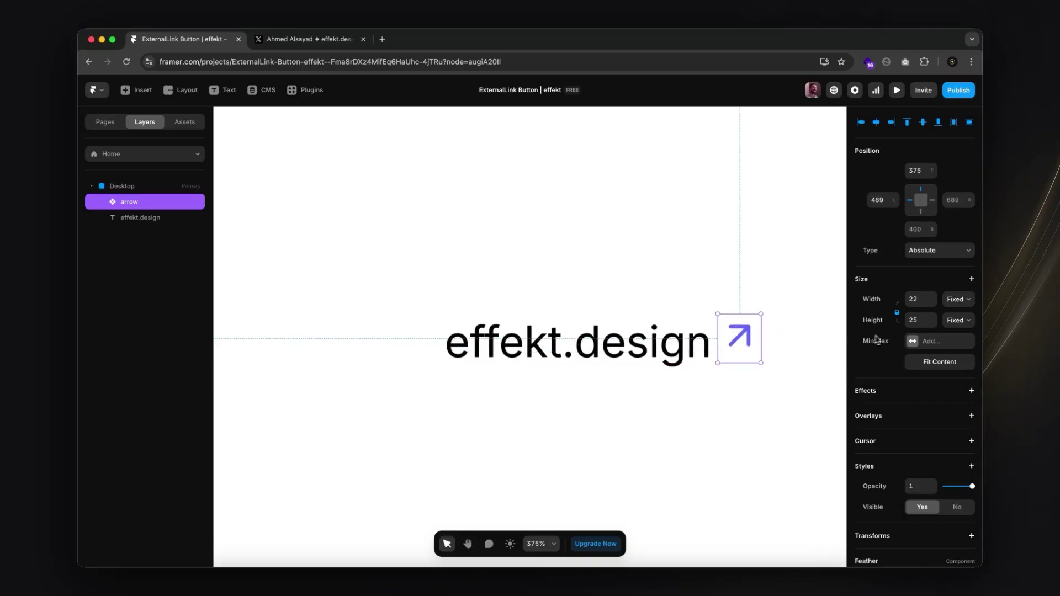
{"action": "left_click_drag", "start_coordinate": [898, 319], "coordinate": [909, 322]}
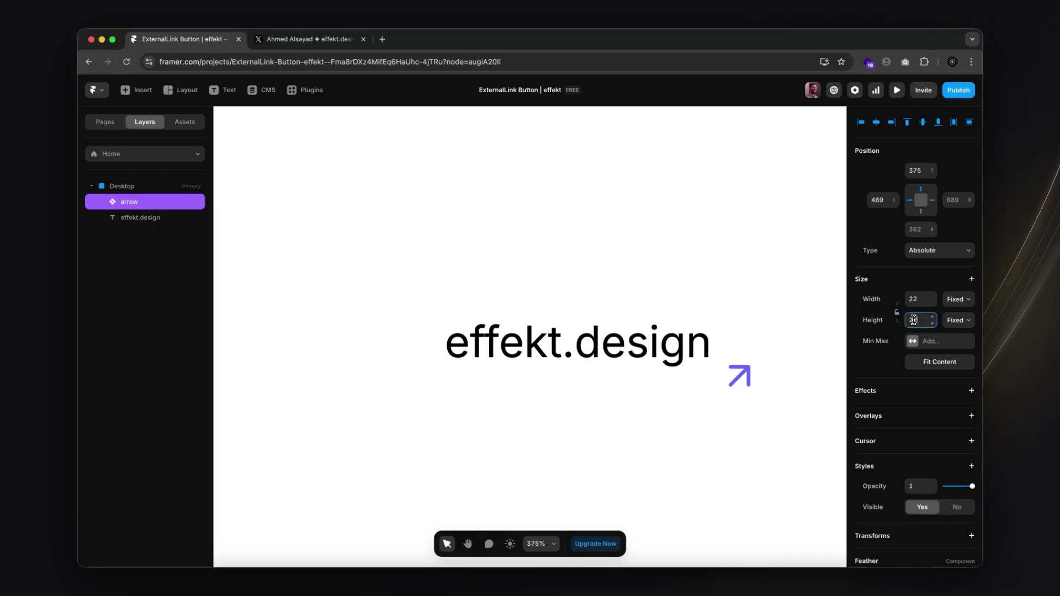
{"action": "key", "text": "Return"}
{"action": "left_click_drag", "start_coordinate": [749, 342], "coordinate": [748, 346]}
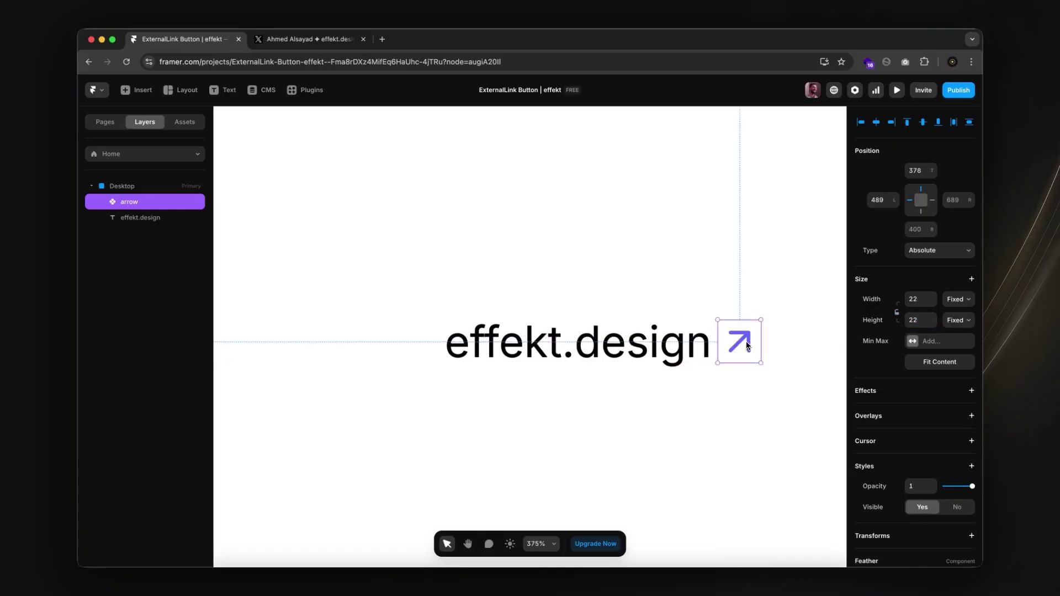
{"action": "left_click", "coordinate": [922, 304]}
{"action": "type", "text": "24"}
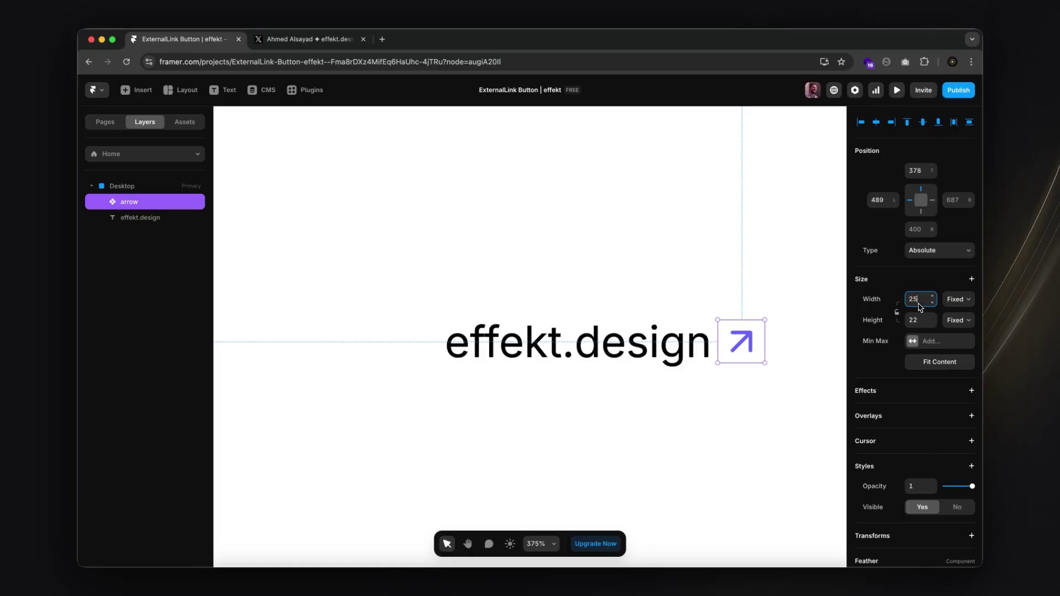
{"action": "key", "text": "Up"}
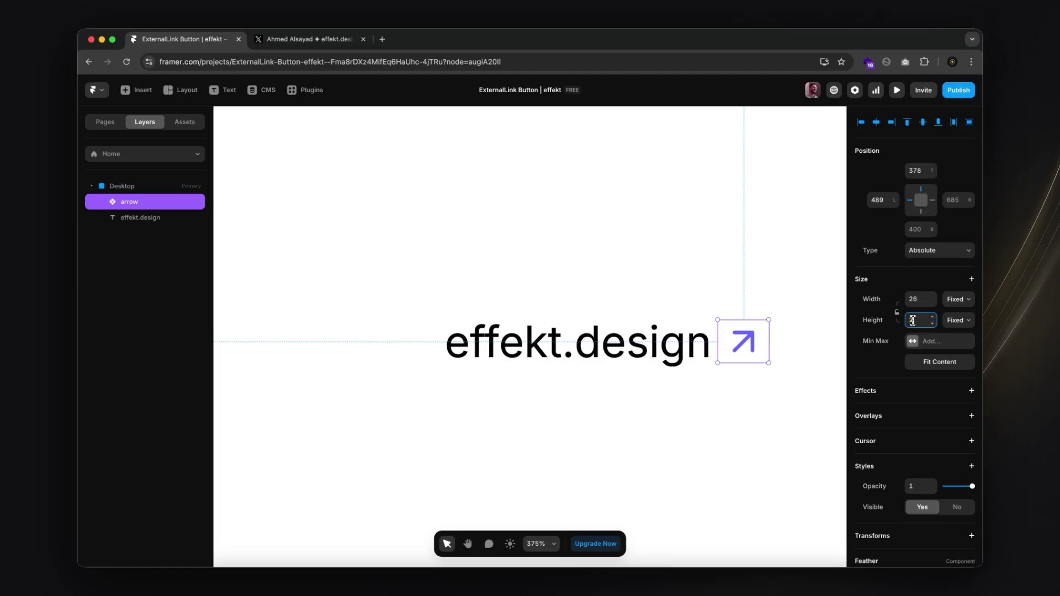
{"action": "key", "text": "Up"}
{"action": "key", "text": "Up"}
{"action": "key", "text": "Up"}
{"action": "key", "text": "Up"}
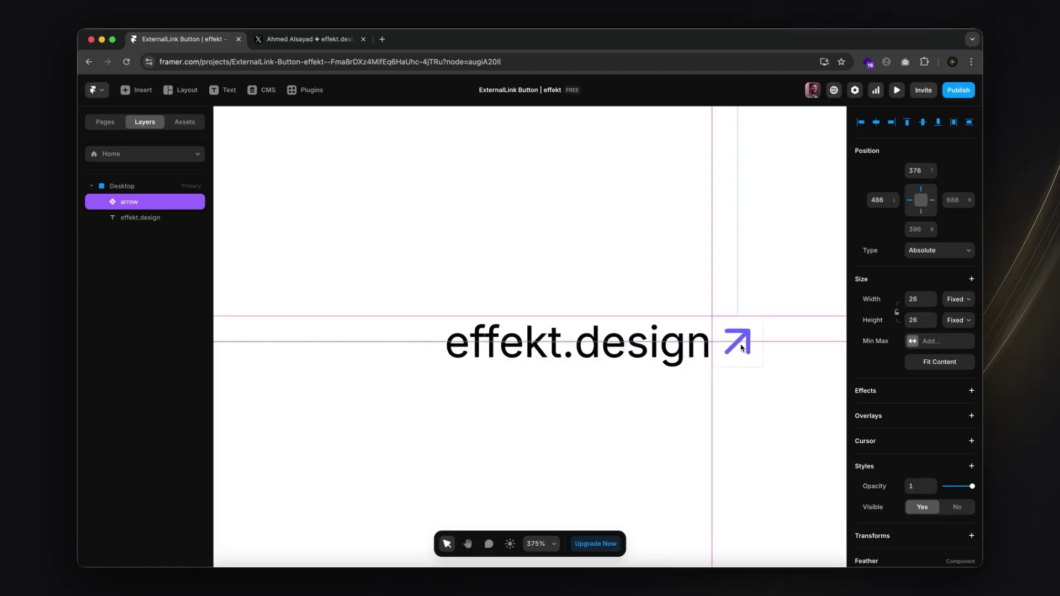
Step: Shift the effekt.design text a few pixels left to leave a gap before the arrow
{"action": "key", "text": "Tab"}
{"action": "left_click", "coordinate": [741, 354], "text": "shift"}
{"action": "left_click", "coordinate": [738, 417]}
{"action": "scroll", "coordinate": [739, 416], "scroll_direction": "down", "scroll_amount": 5}
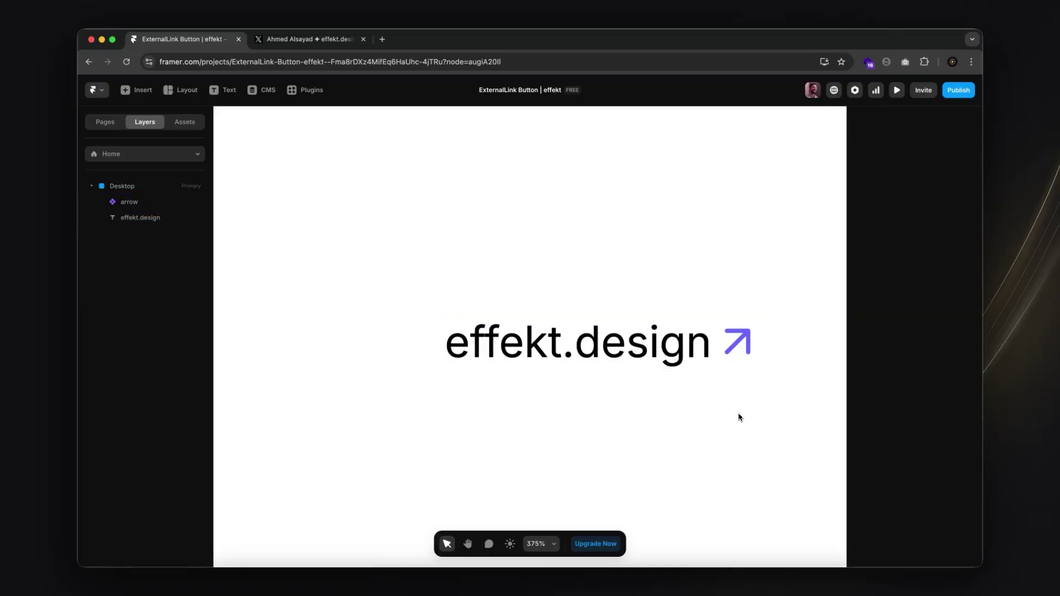
{"action": "left_click", "coordinate": [699, 386]}
{"action": "left_click", "coordinate": [731, 379]}
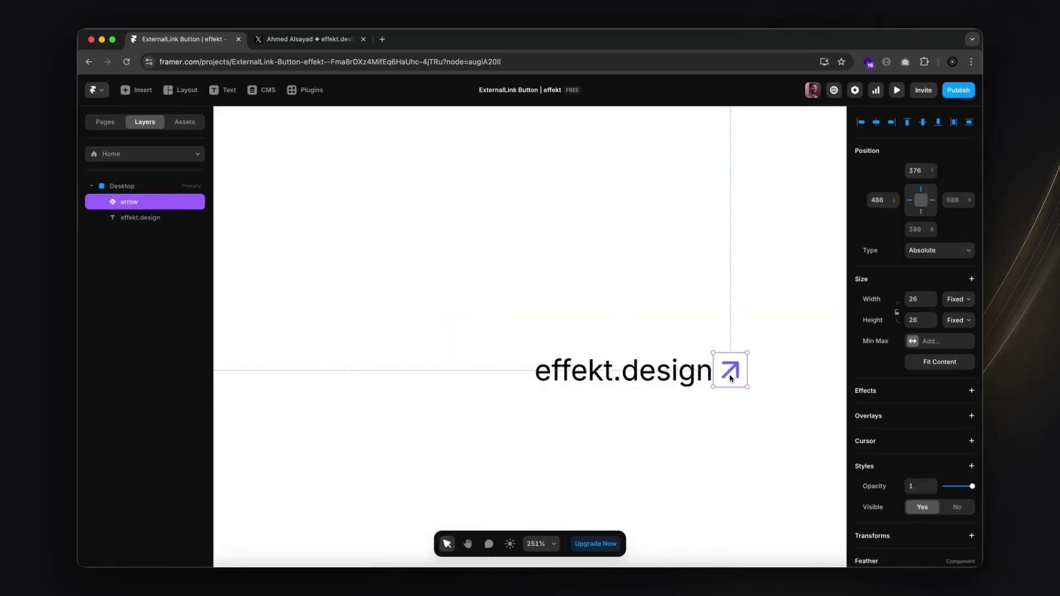
{"action": "left_click", "coordinate": [690, 380]}
{"action": "left_click_drag", "start_coordinate": [679, 381], "coordinate": [671, 381]}
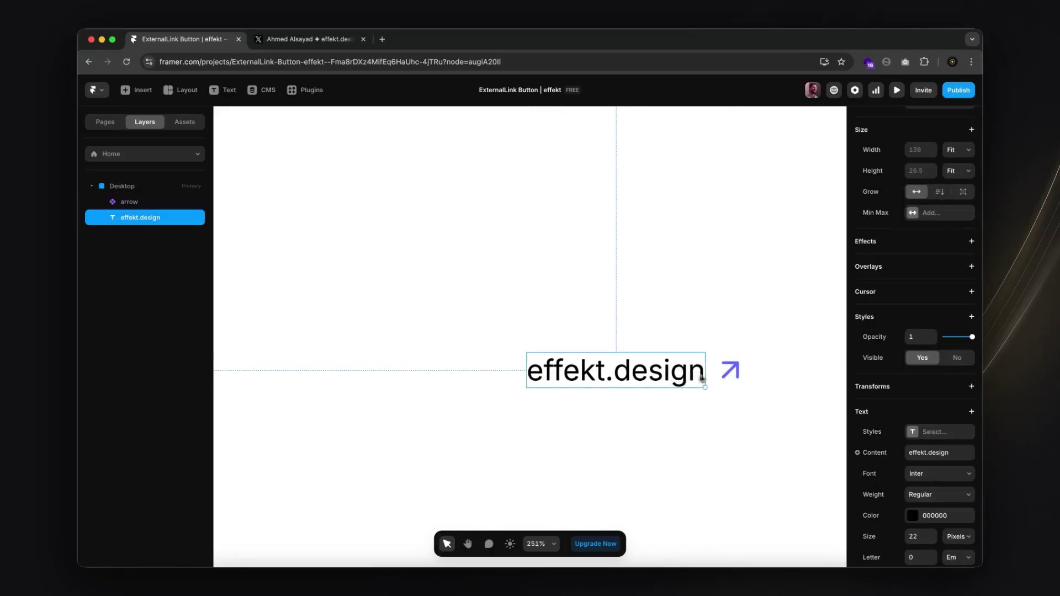
{"action": "left_click", "coordinate": [723, 373]}
{"action": "left_click", "coordinate": [722, 396]}
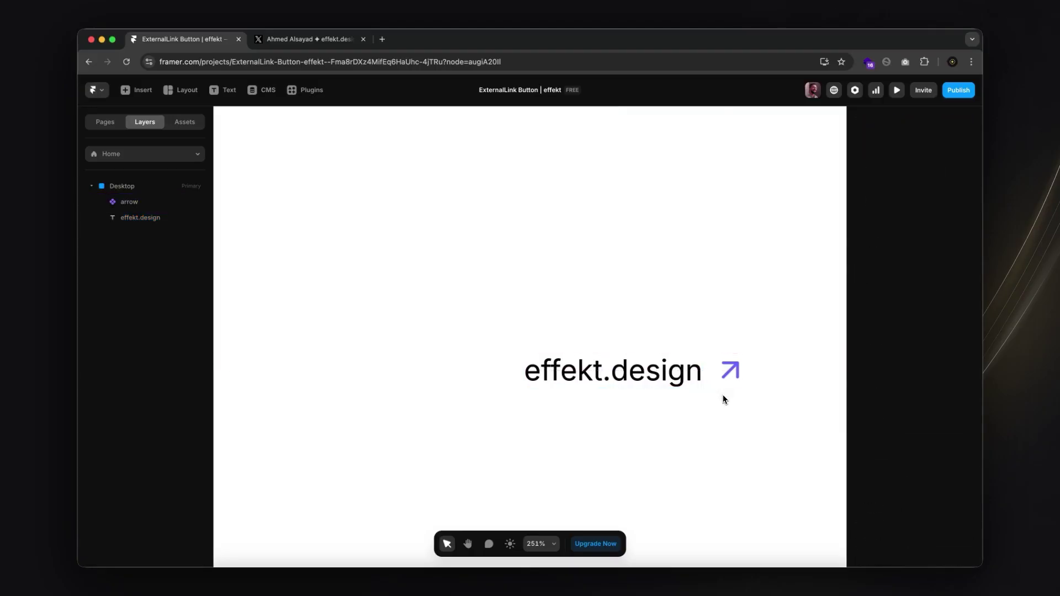
{"action": "left_click", "coordinate": [594, 379]}
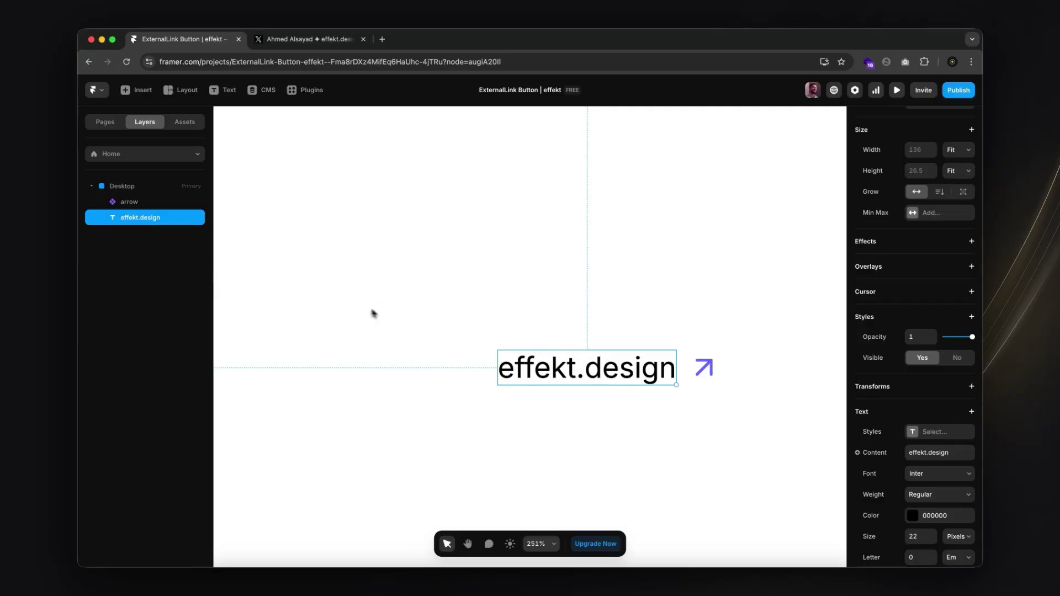
Step: Wrap the text and arrow in a horizontal Stack with Fit width, centered horizontally in Desktop
{"action": "left_click", "coordinate": [374, 315]}
{"action": "left_click", "coordinate": [586, 380]}
{"action": "left_click", "coordinate": [712, 380], "text": "shift"}
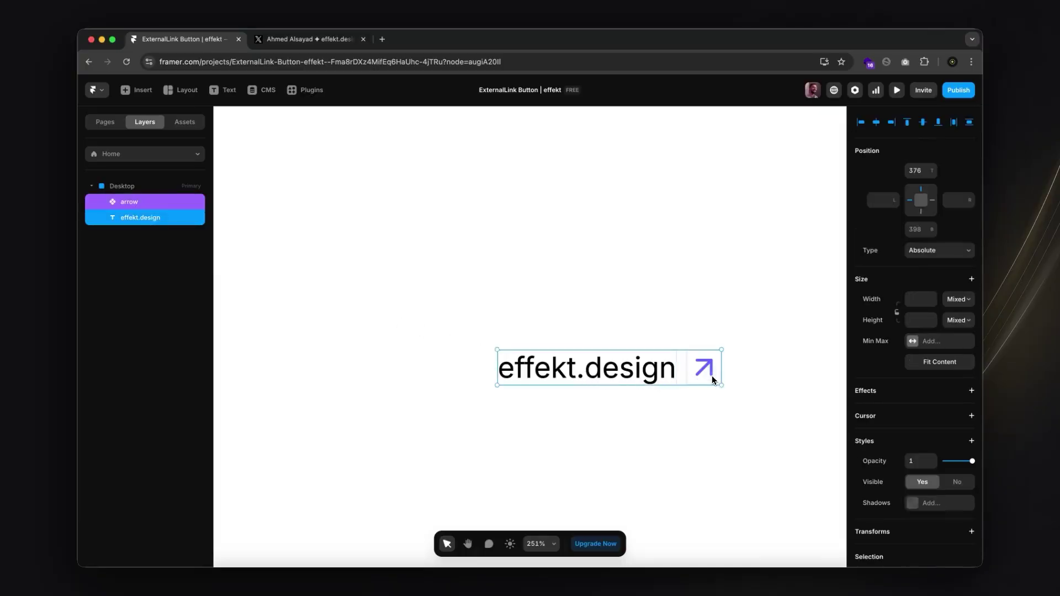
{"action": "key", "text": "super+Return"}
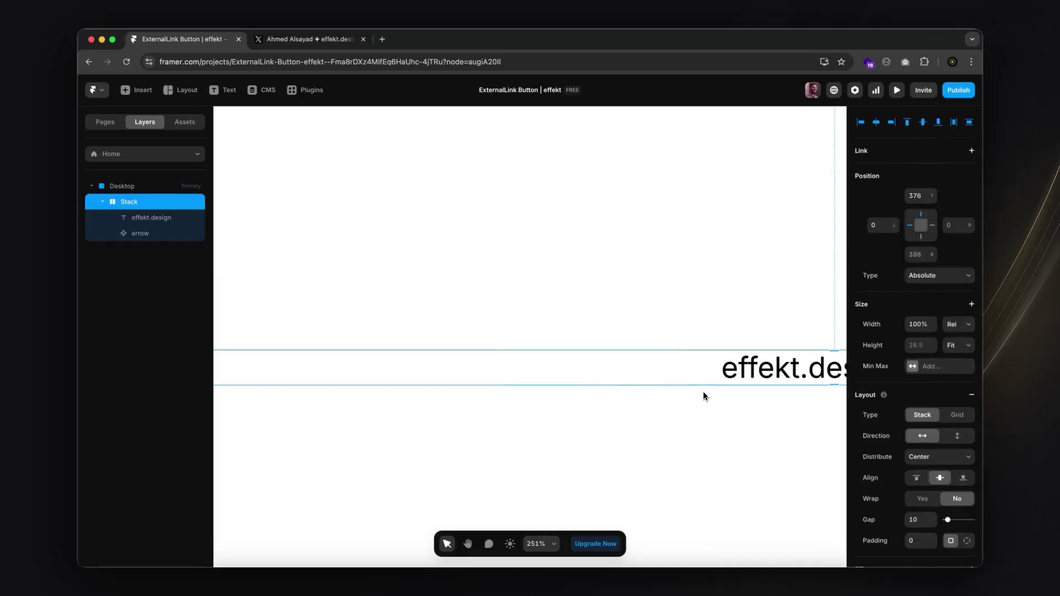
{"action": "left_click", "coordinate": [969, 324]}
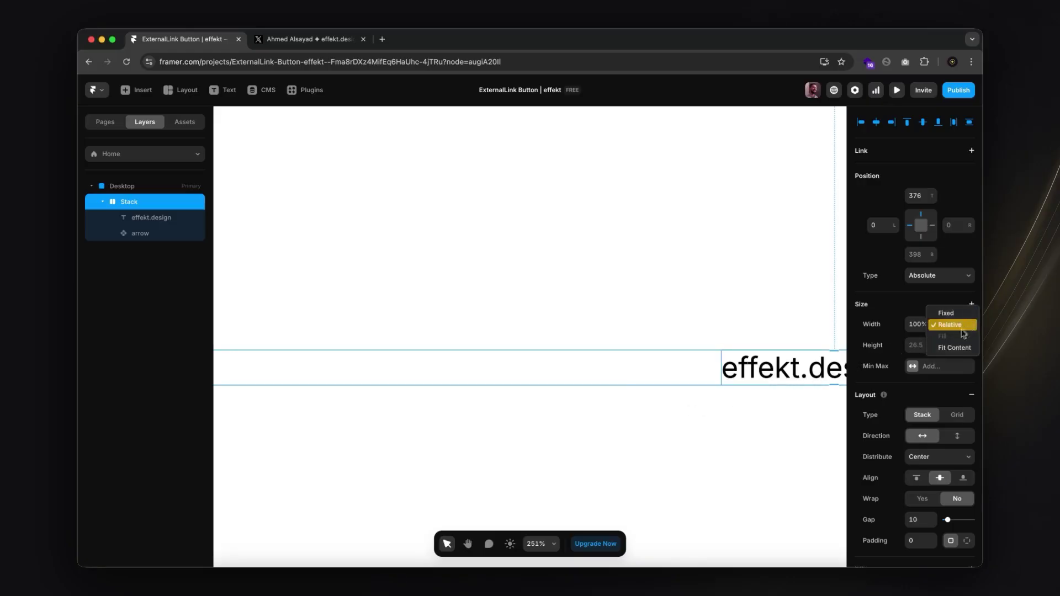
{"action": "left_click", "coordinate": [955, 348]}
{"action": "scroll", "coordinate": [762, 431], "scroll_direction": "down", "scroll_amount": 5}
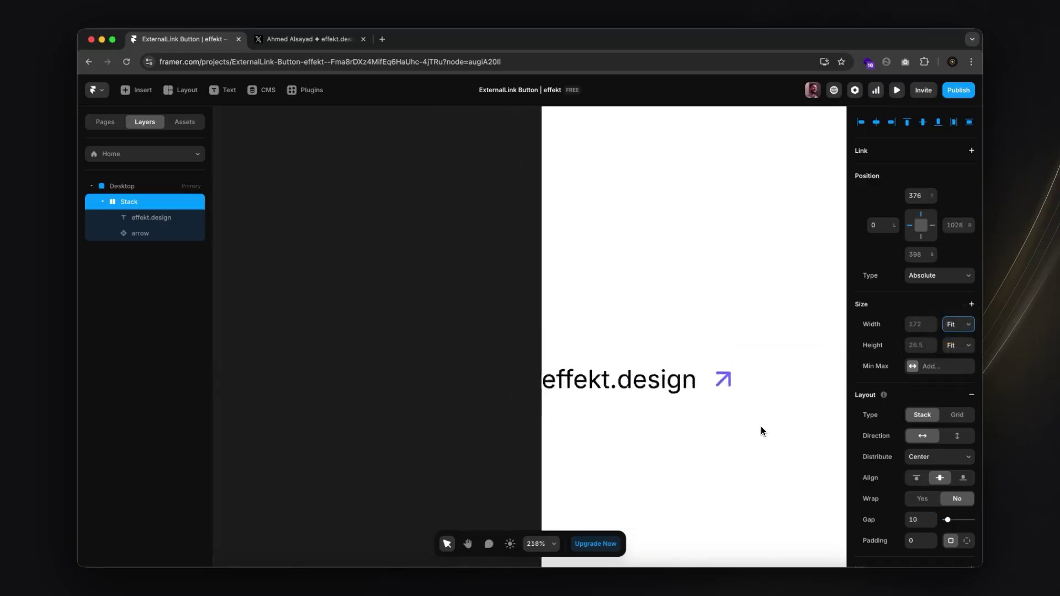
{"action": "left_click", "coordinate": [877, 123]}
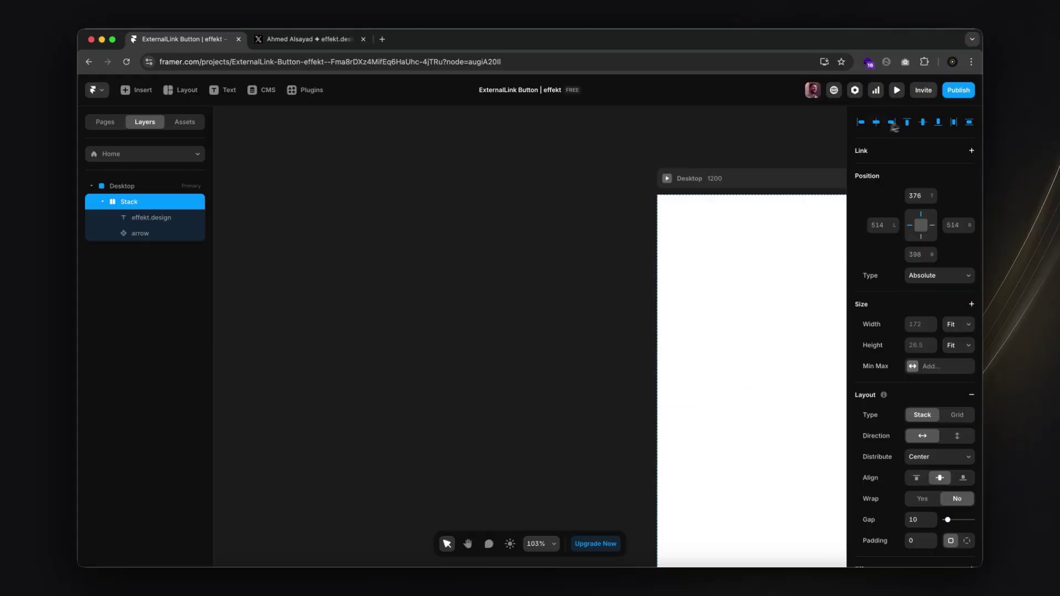
{"action": "scroll", "coordinate": [737, 358], "scroll_direction": "right", "scroll_amount": 5}
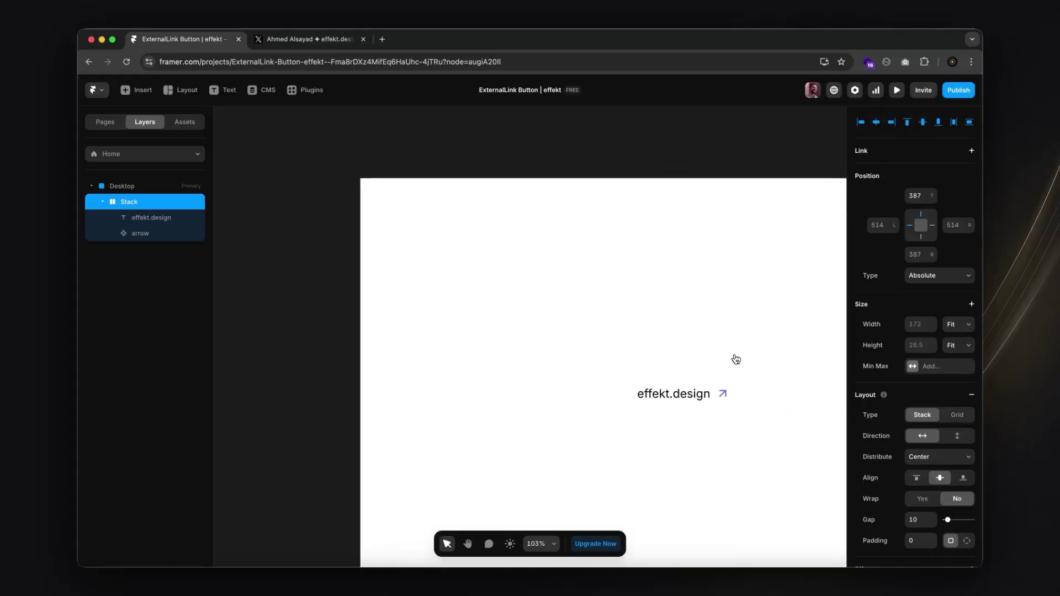
{"action": "scroll", "coordinate": [725, 420], "scroll_direction": "up", "scroll_amount": 3}
{"action": "scroll", "coordinate": [725, 420], "scroll_direction": "right", "scroll_amount": 2}
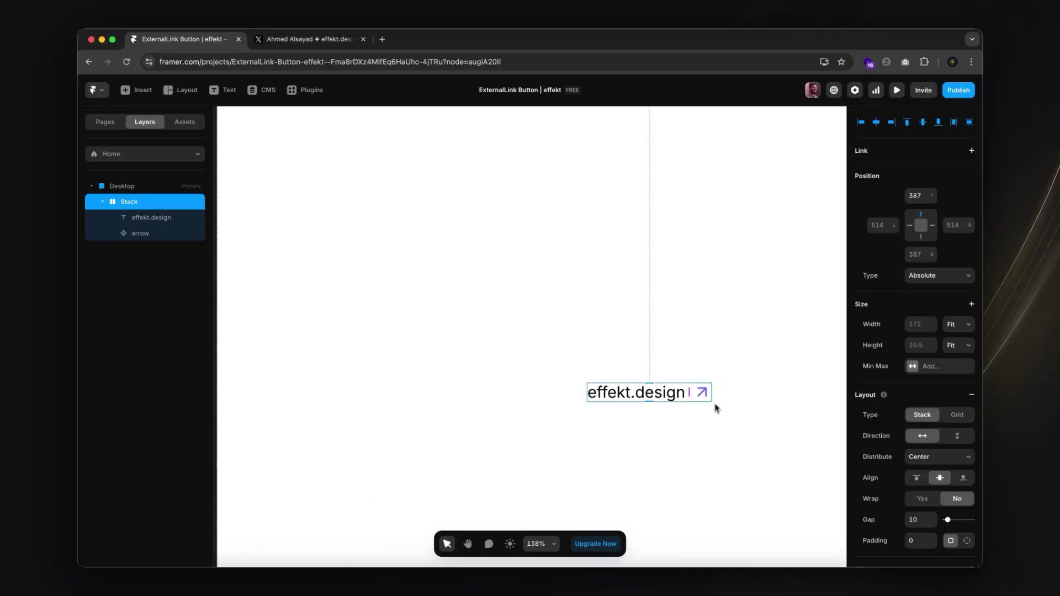
{"action": "scroll", "coordinate": [739, 433], "scroll_direction": "right", "scroll_amount": 2}
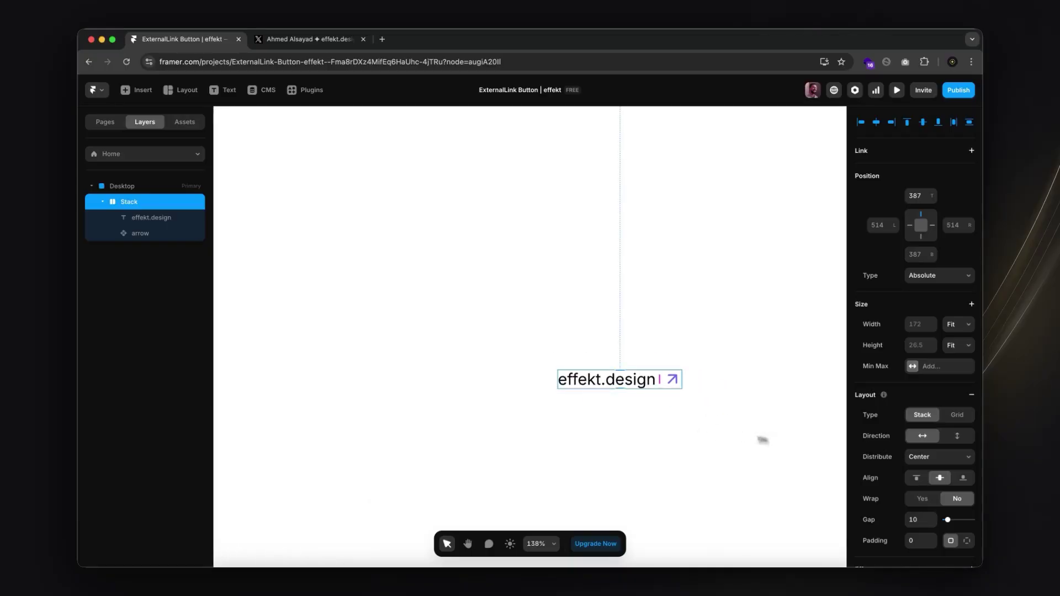
Step: Convert the text-and-arrow Stack into a component titled 'External Button'
{"action": "right_click", "coordinate": [126, 201]}
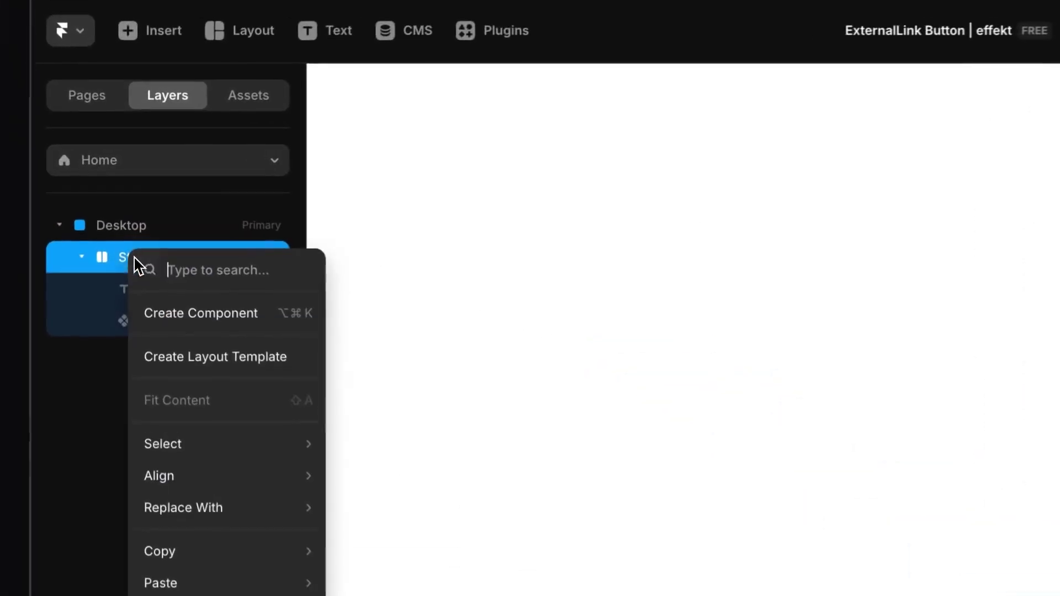
{"action": "left_click", "coordinate": [193, 314]}
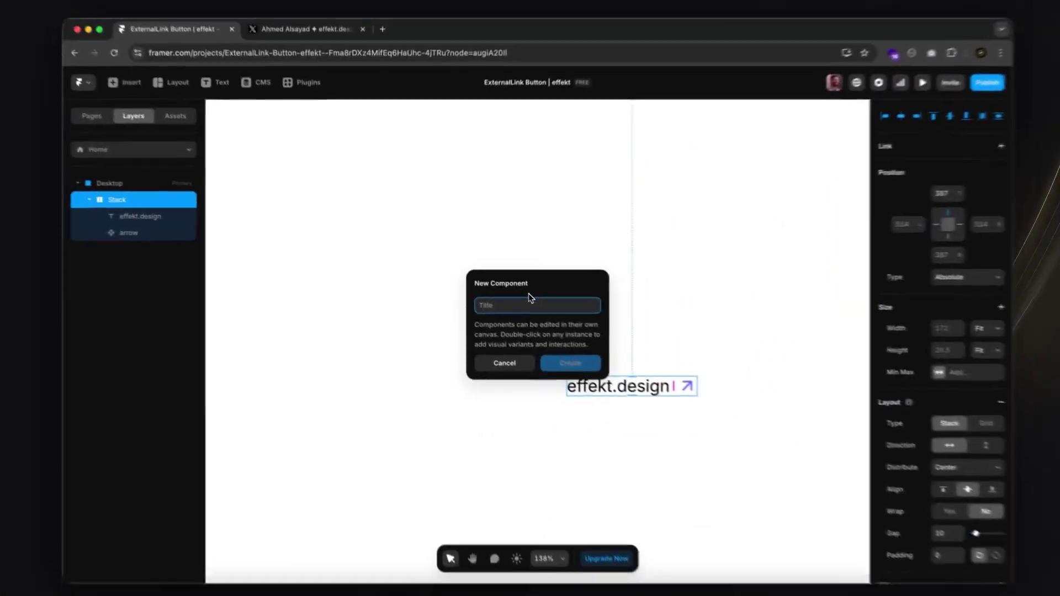
{"action": "type", "text": "External Button"}
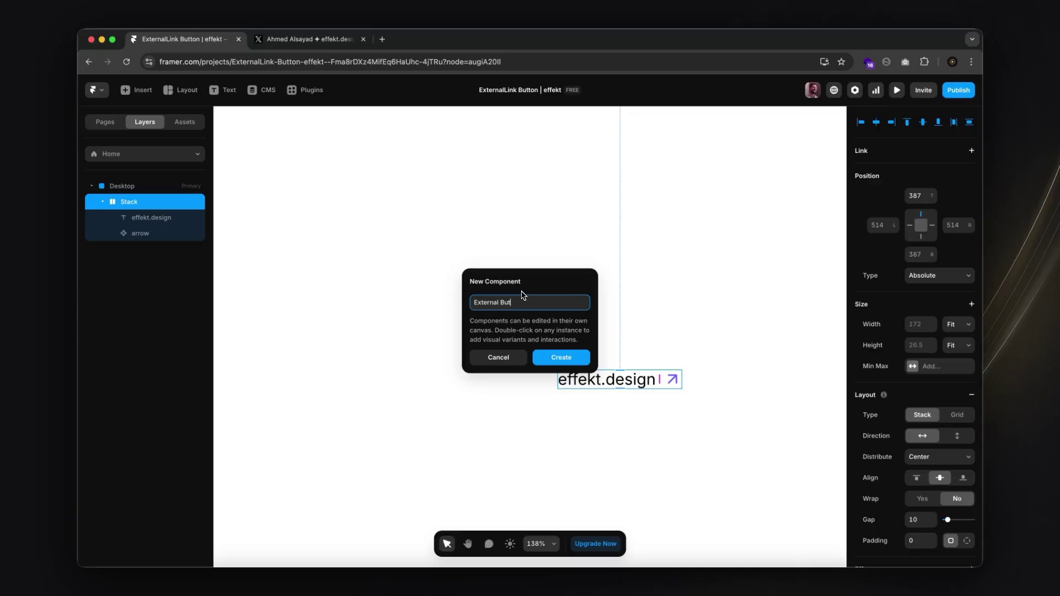
{"action": "key", "text": "Return"}
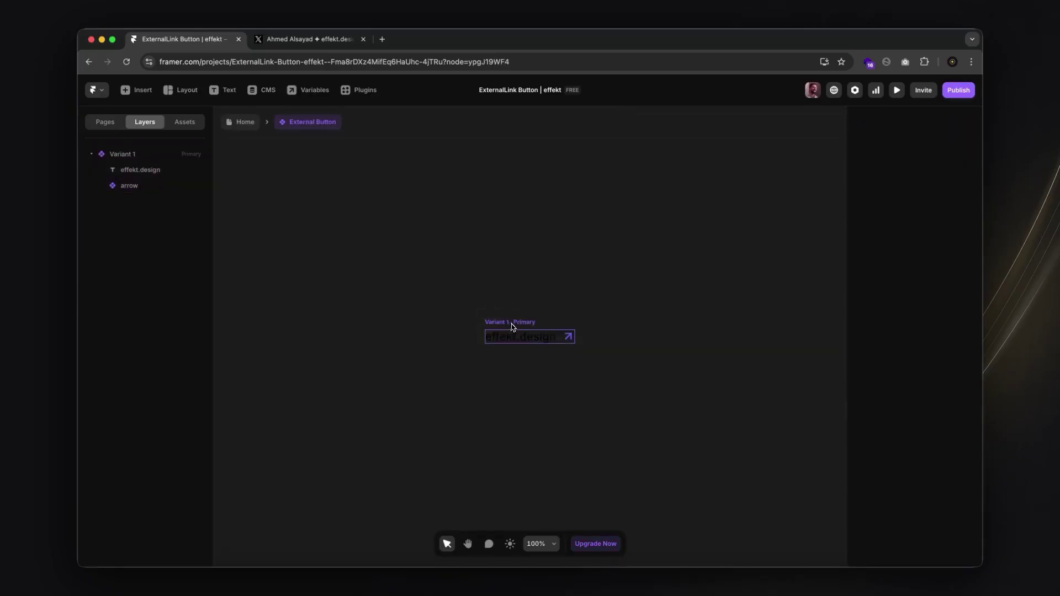
Step: Give the effekt.design text box individual padding of T 8, R 16, B 8, L 16
{"action": "left_click", "coordinate": [140, 172]}
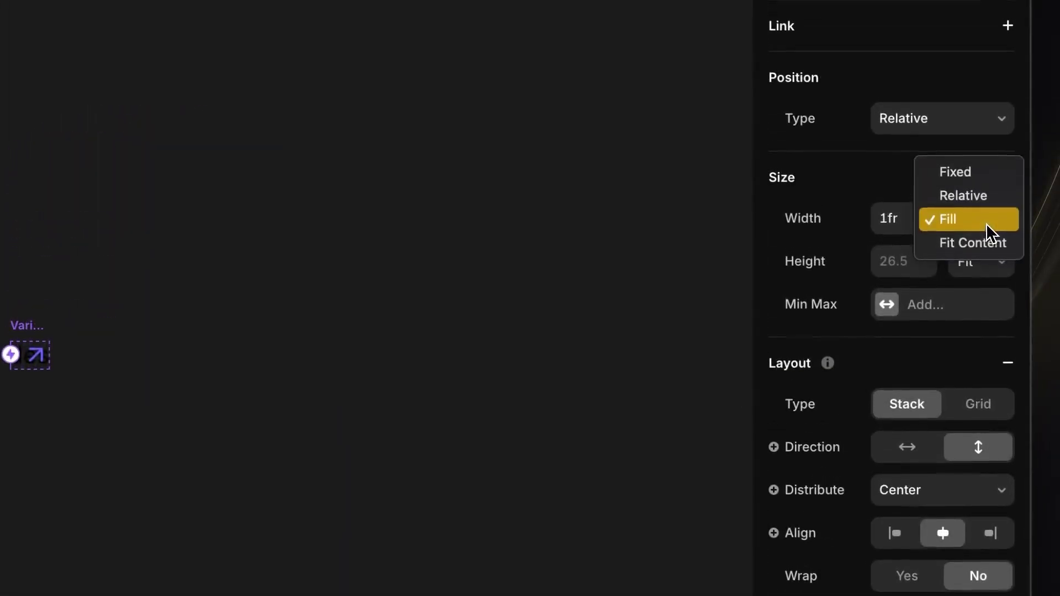
{"action": "left_click", "coordinate": [964, 67]}
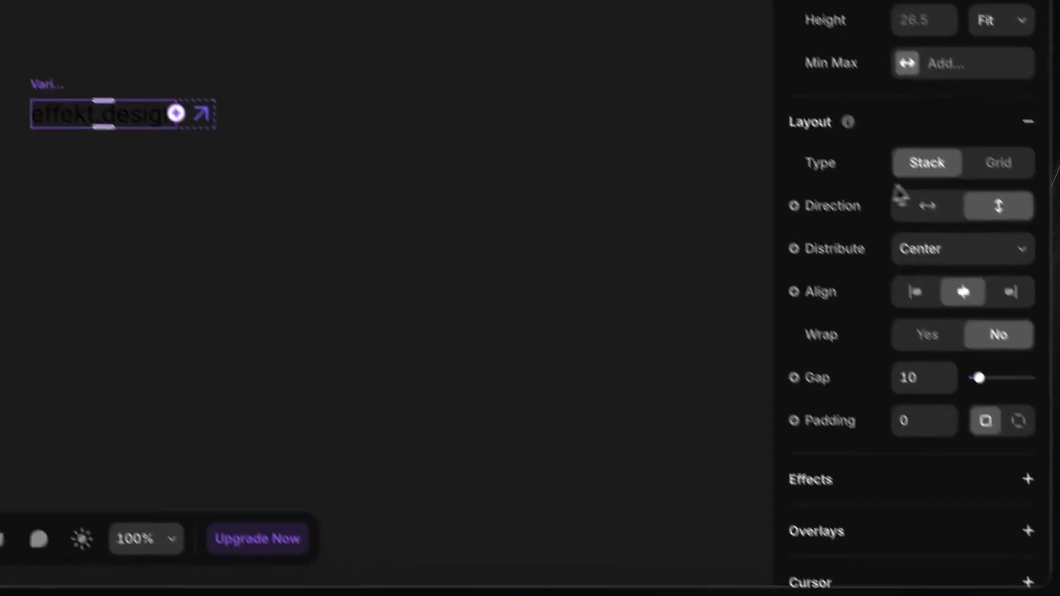
{"action": "left_click", "coordinate": [998, 401]}
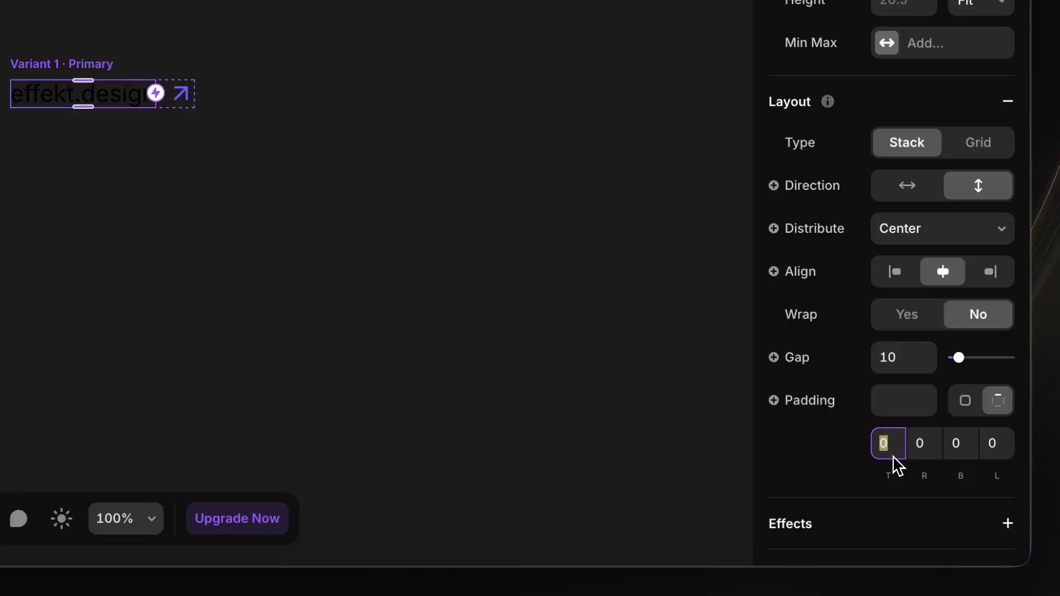
{"action": "type", "text": "8"}
{"action": "key", "text": "Return"}
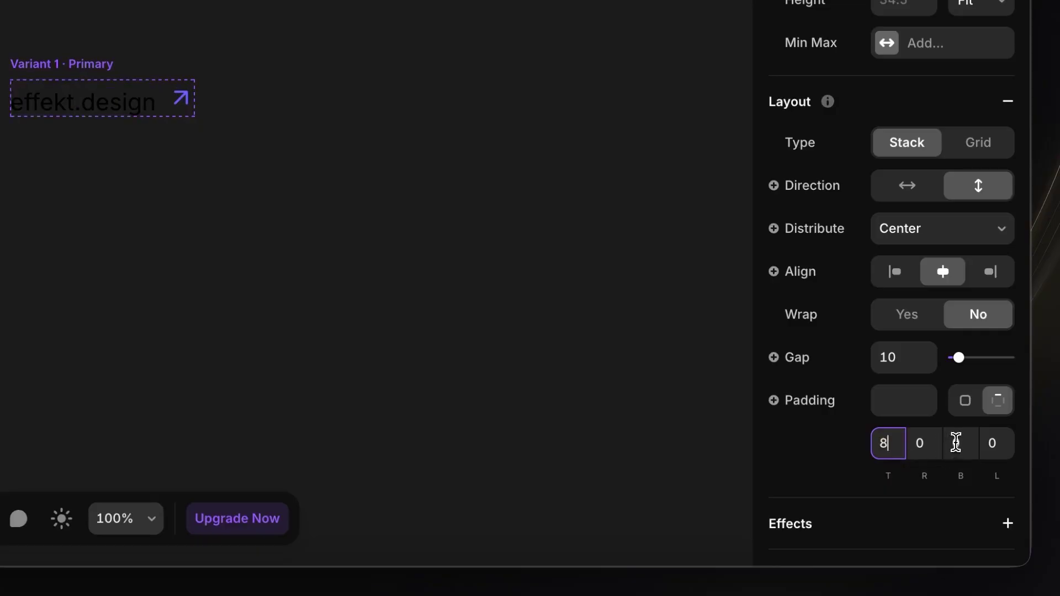
{"action": "left_click", "coordinate": [956, 442]}
{"action": "left_click", "coordinate": [924, 443]}
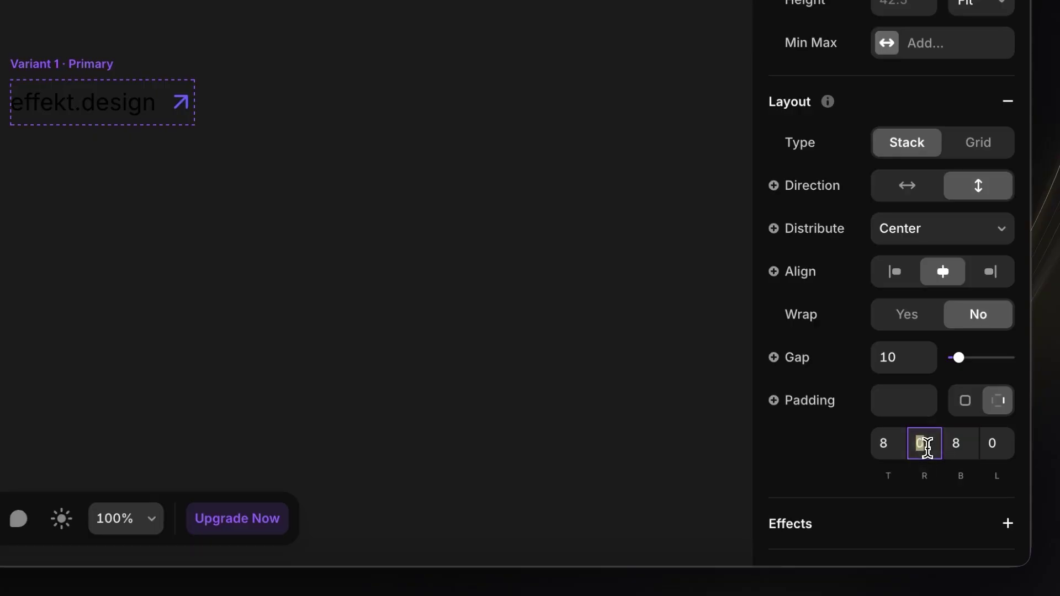
{"action": "type", "text": "16"}
{"action": "key", "text": "Return"}
{"action": "left_click", "coordinate": [995, 444]}
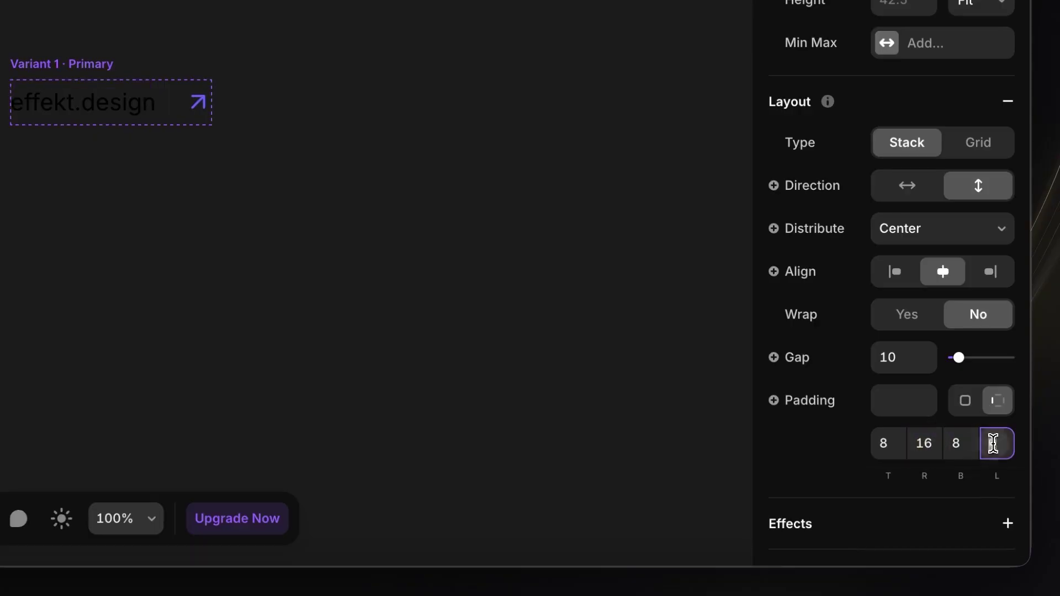
{"action": "type", "text": "16"}
{"action": "key", "text": "Return"}
{"action": "scroll", "coordinate": [824, 386], "scroll_direction": "down", "scroll_amount": 7}
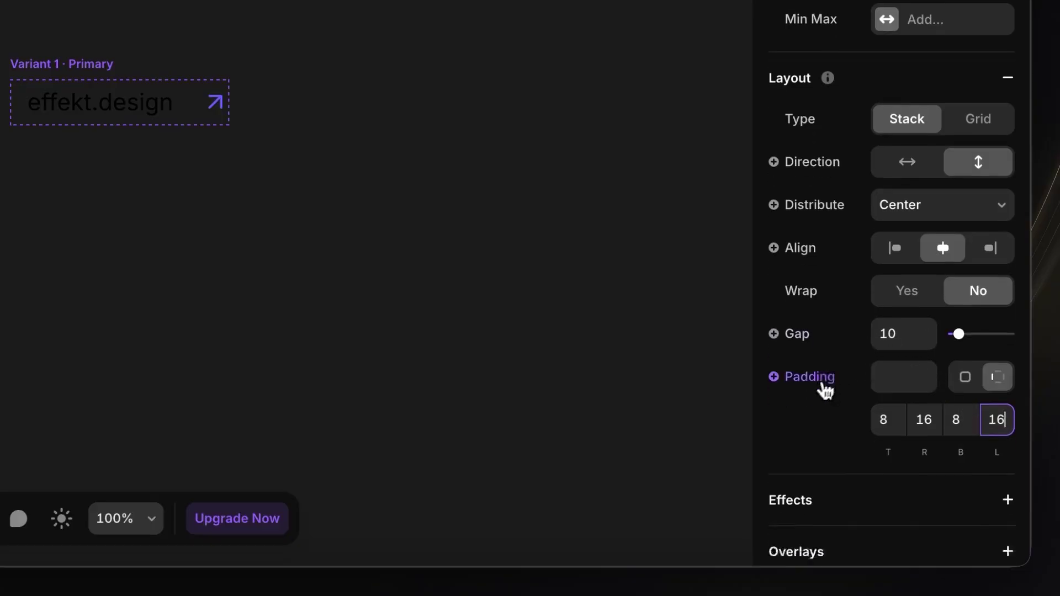
Step: Fill the box black 000000, make the text white FFFFFF, and round the corners into a pill
{"action": "left_click", "coordinate": [887, 428]}
{"action": "left_click_drag", "start_coordinate": [652, 287], "coordinate": [276, 450]}
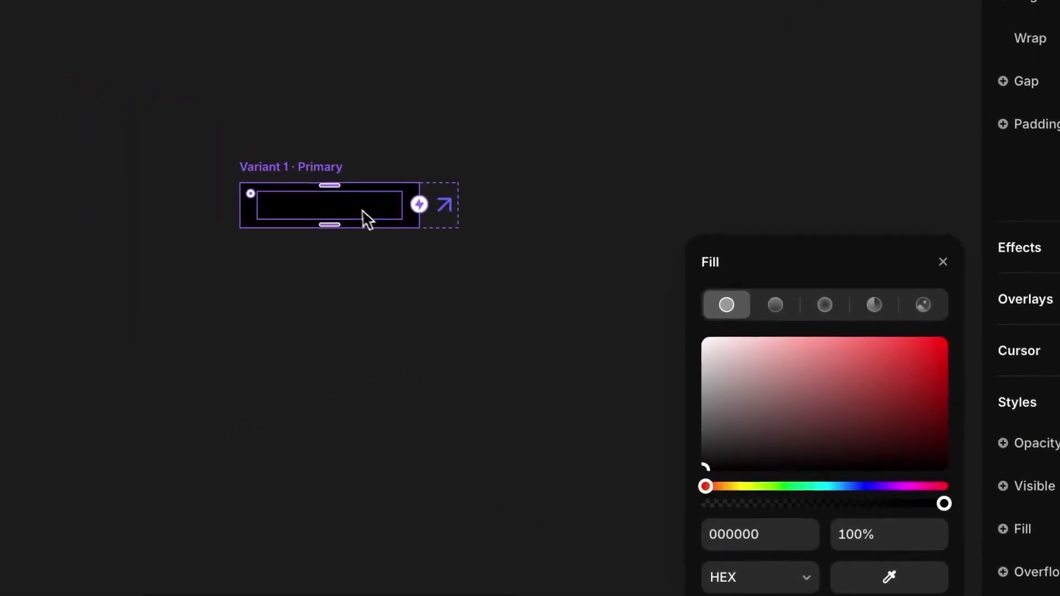
{"action": "left_click", "coordinate": [312, 194]}
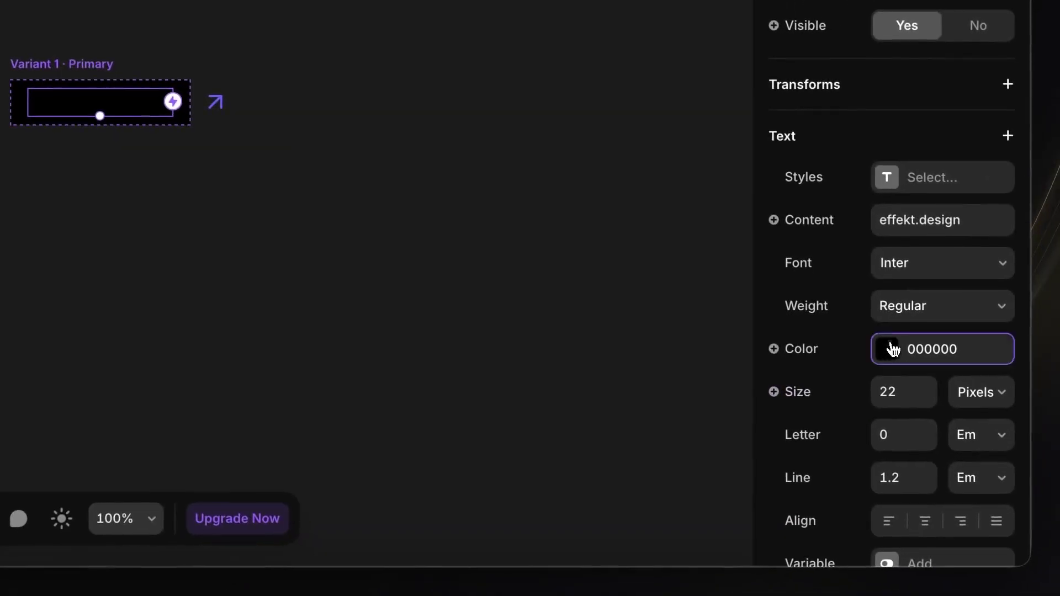
{"action": "left_click", "coordinate": [894, 349]}
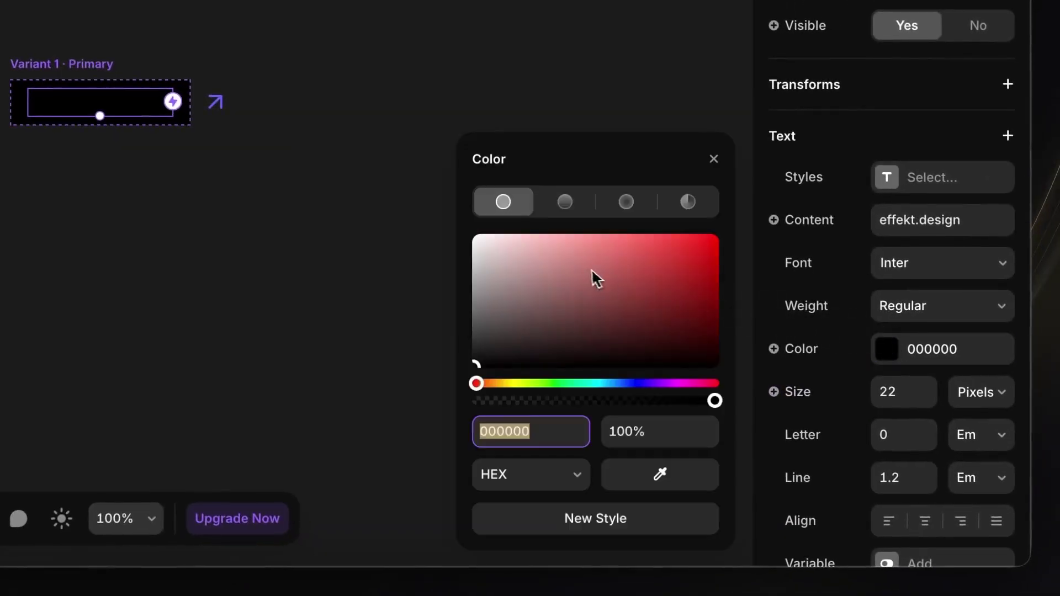
{"action": "left_click_drag", "start_coordinate": [592, 279], "coordinate": [474, 232]}
{"action": "left_click", "coordinate": [195, 190]}
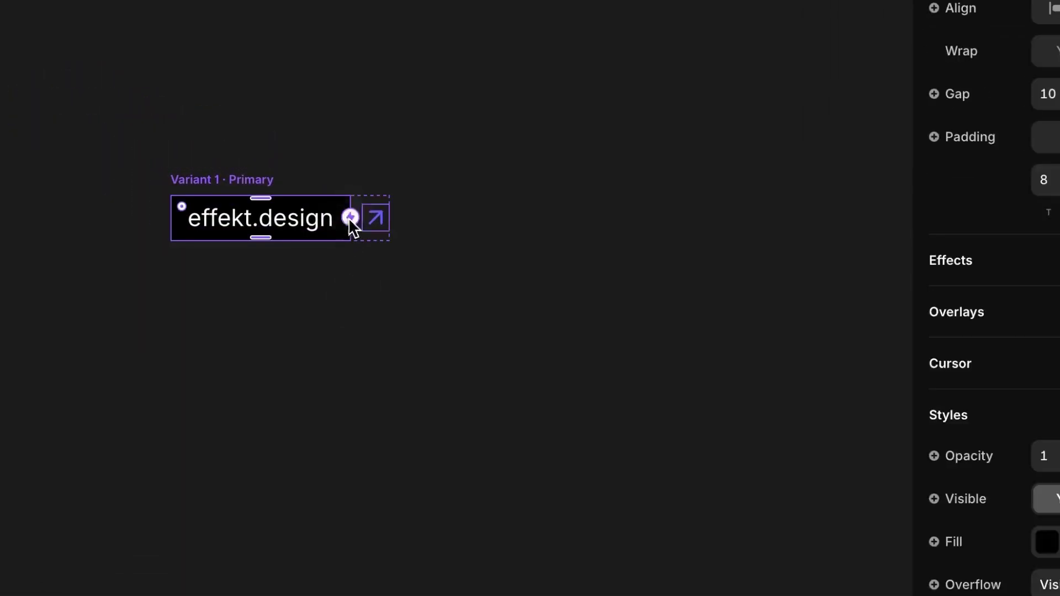
{"action": "scroll", "coordinate": [989, 535], "scroll_direction": "down", "scroll_amount": 5}
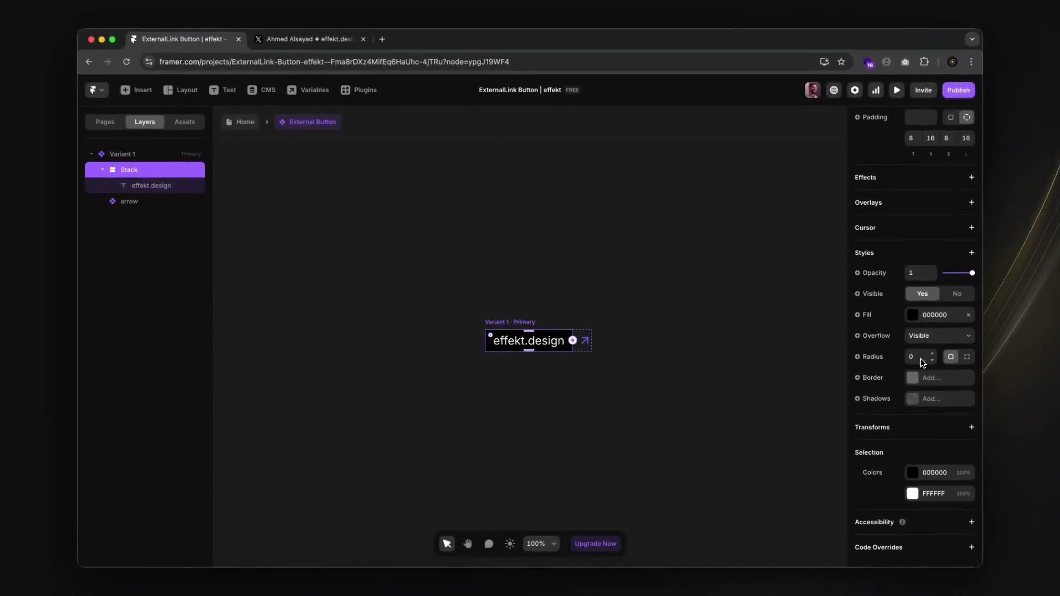
{"action": "left_click", "coordinate": [921, 353]}
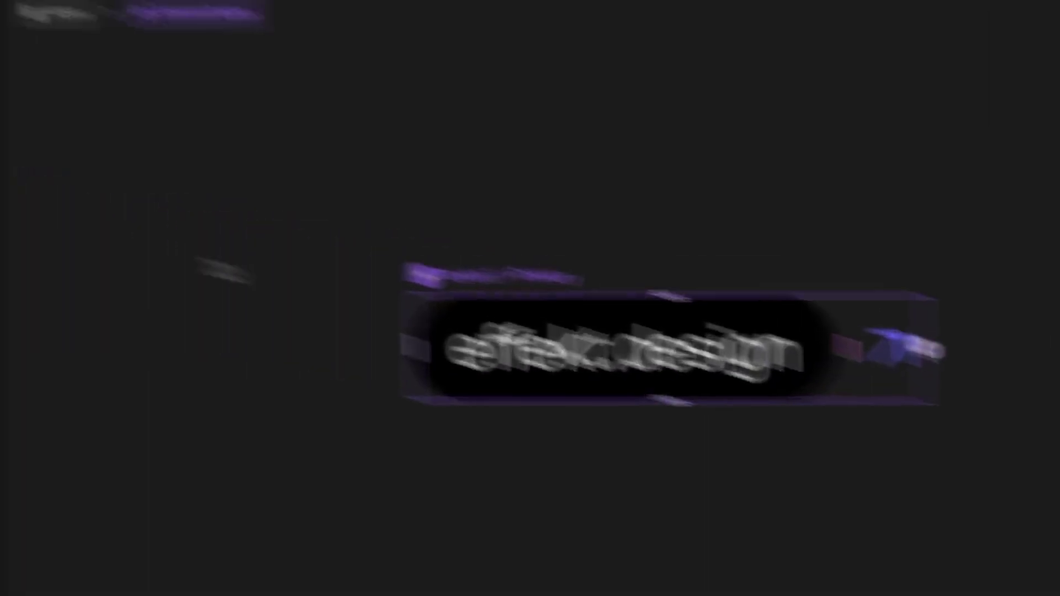
Step: Wrap the text stack and arrow in a new relative stack and make the arrow absolutely positioned
{"action": "left_click", "coordinate": [142, 291]}
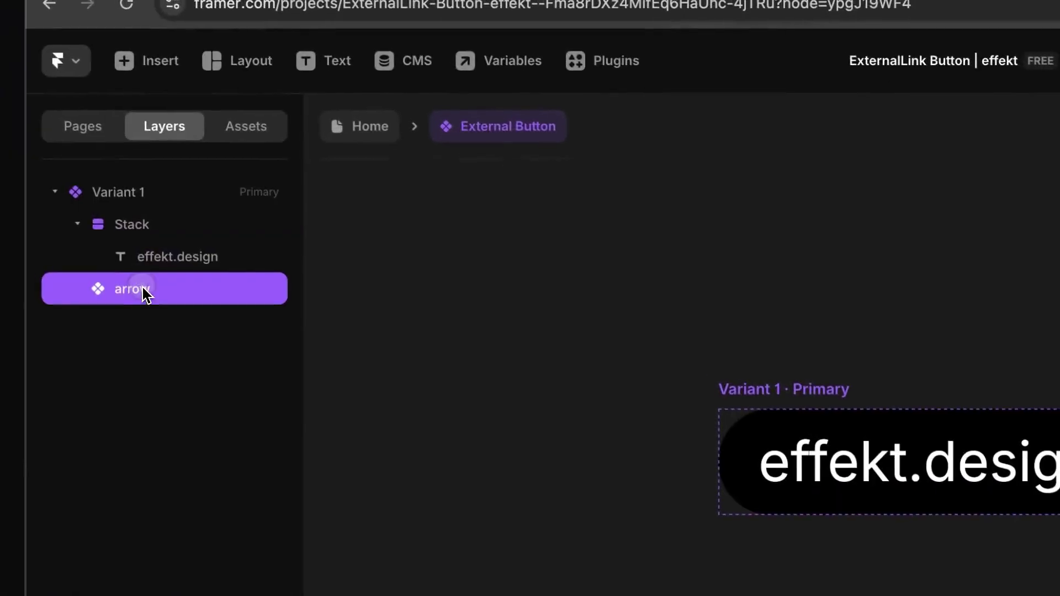
{"action": "left_click", "coordinate": [129, 232]}
{"action": "key", "text": "super+Return"}
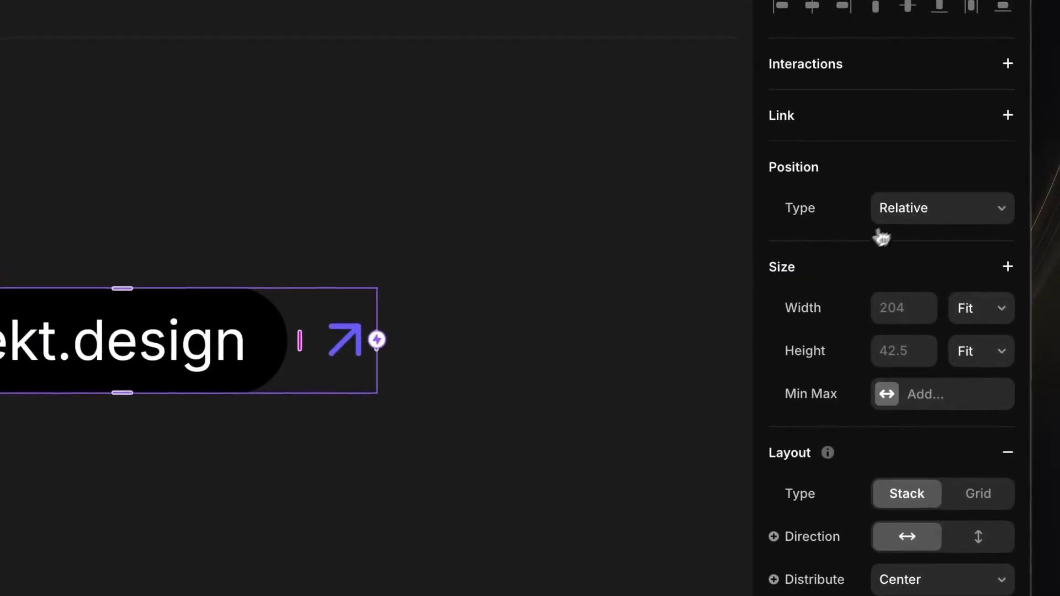
{"action": "left_click", "coordinate": [930, 223]}
{"action": "left_click", "coordinate": [926, 220]}
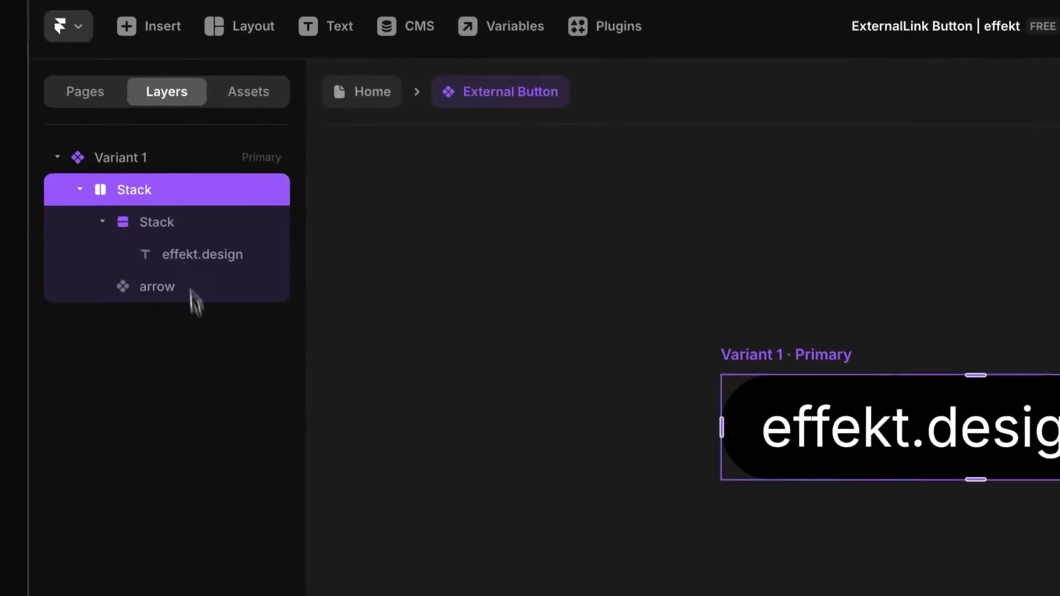
{"action": "left_click", "coordinate": [177, 223]}
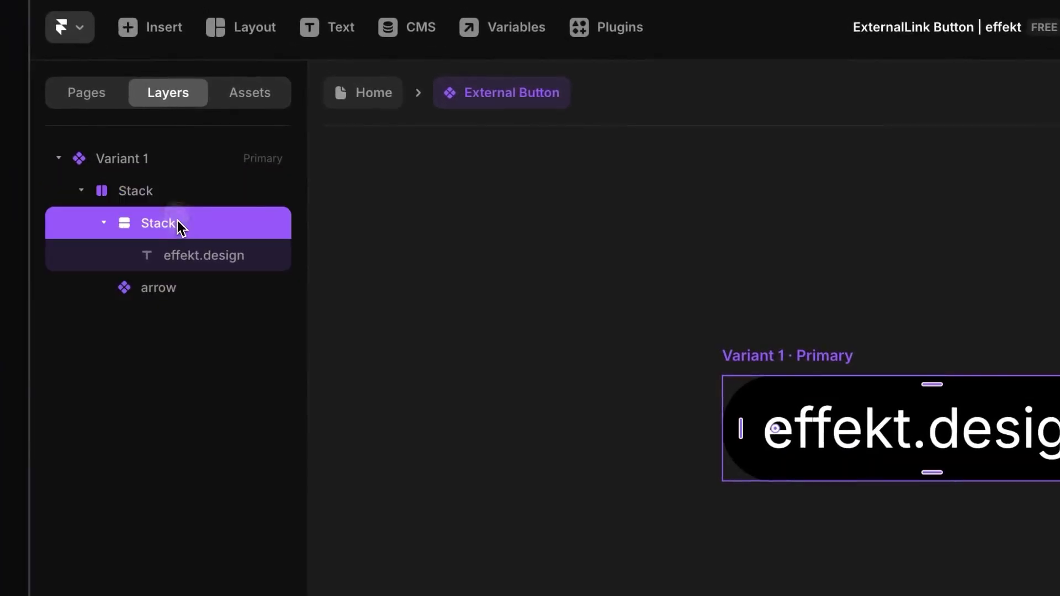
{"action": "left_click", "coordinate": [174, 299]}
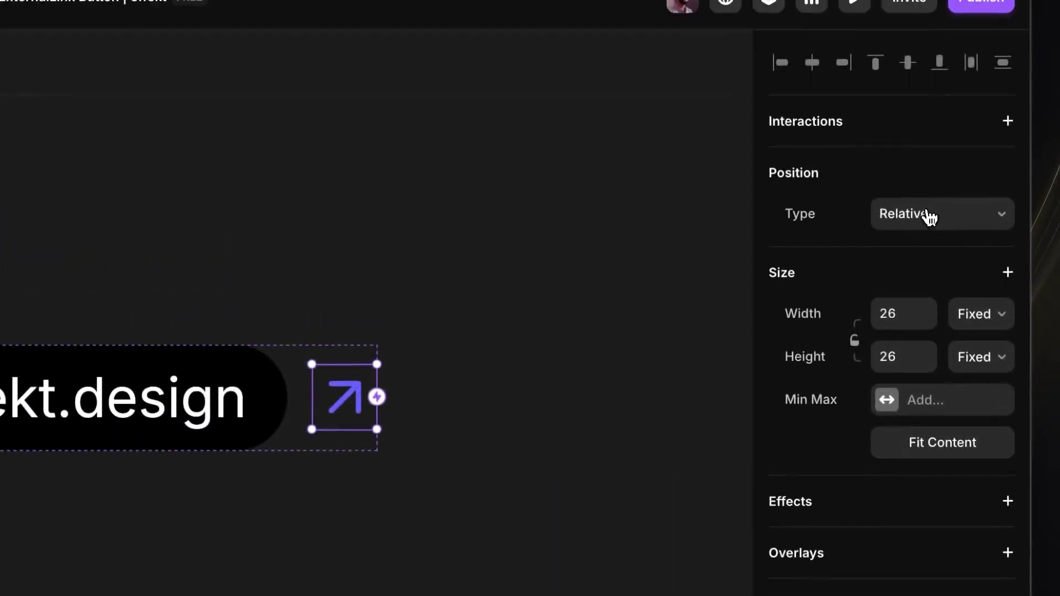
{"action": "left_click", "coordinate": [930, 217]}
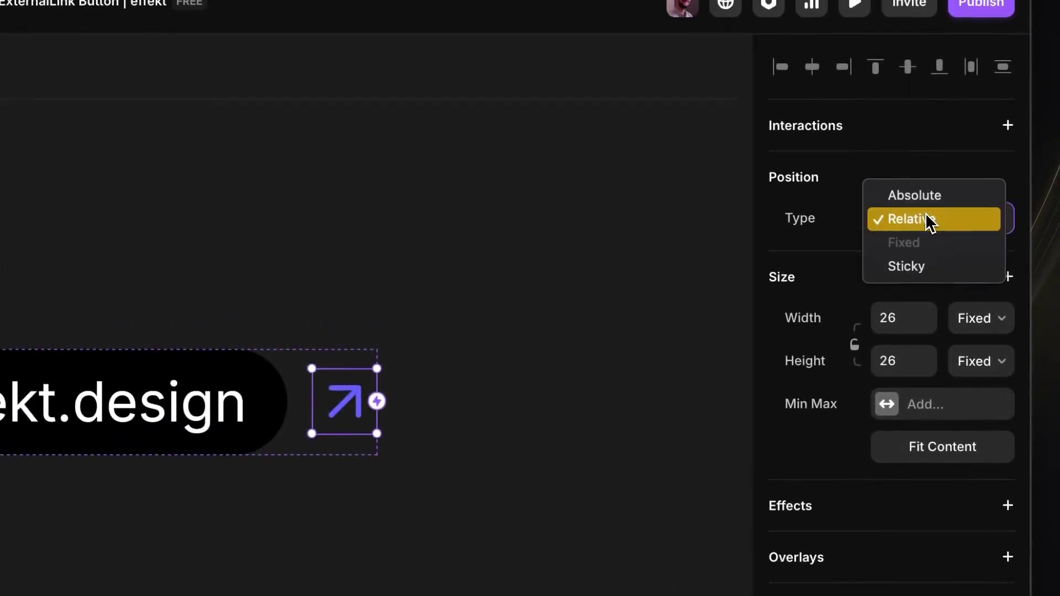
{"action": "left_click", "coordinate": [920, 195]}
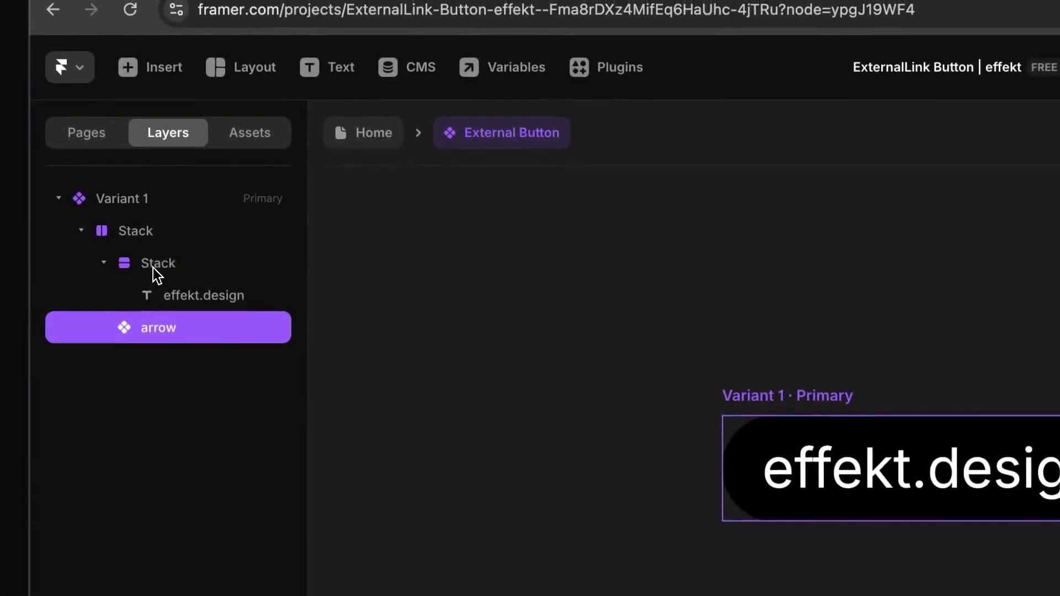
Step: Rename the inner stack 'Button Text' and the outer stack 'Button'
{"action": "left_click", "coordinate": [160, 265]}
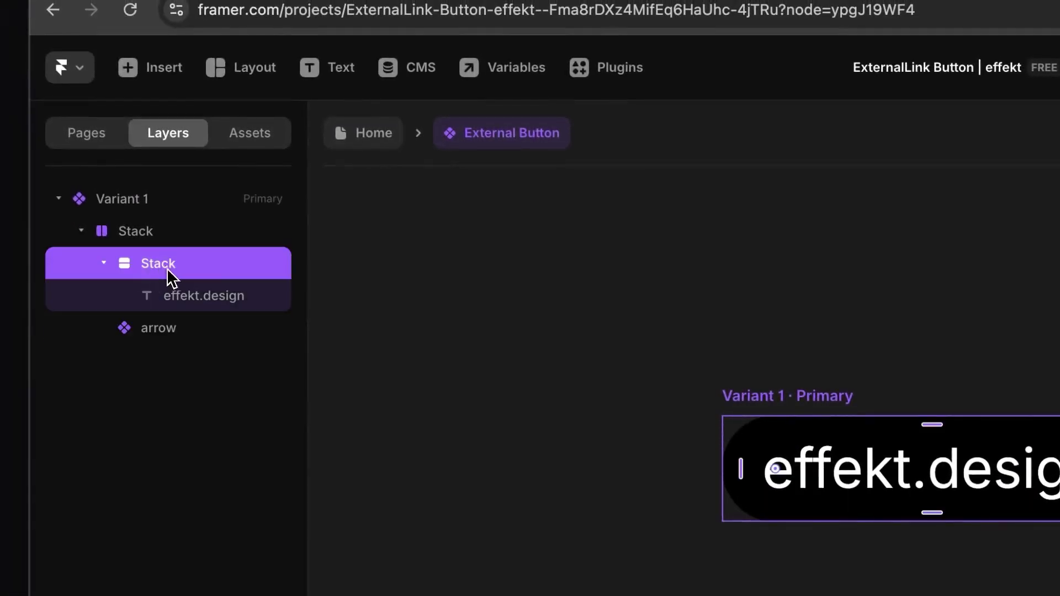
{"action": "double_click", "coordinate": [173, 275]}
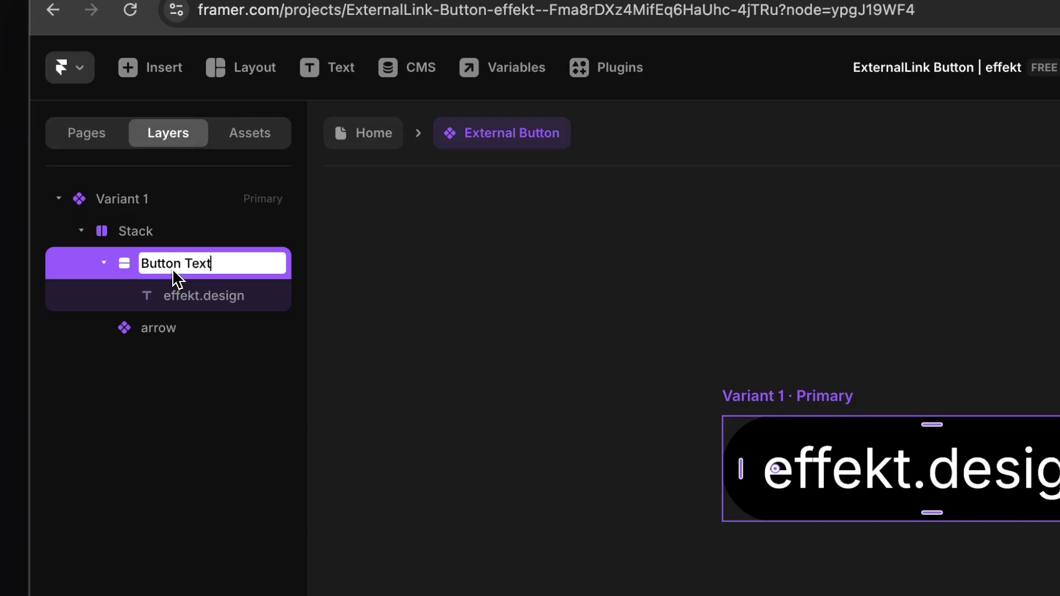
{"action": "key", "text": "Return"}
{"action": "double_click", "coordinate": [148, 232]}
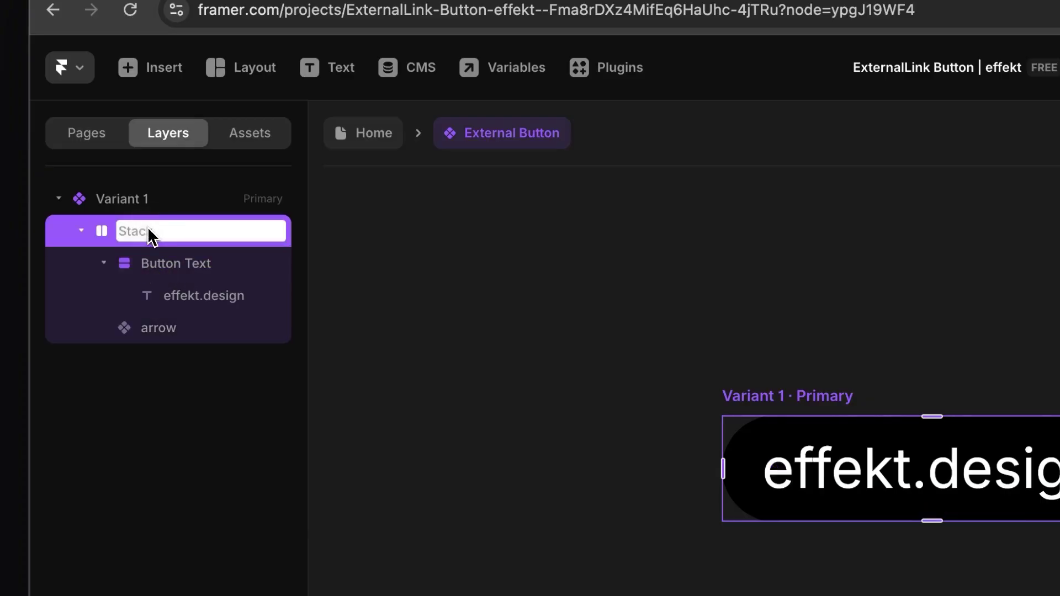
{"action": "key", "text": "Return"}
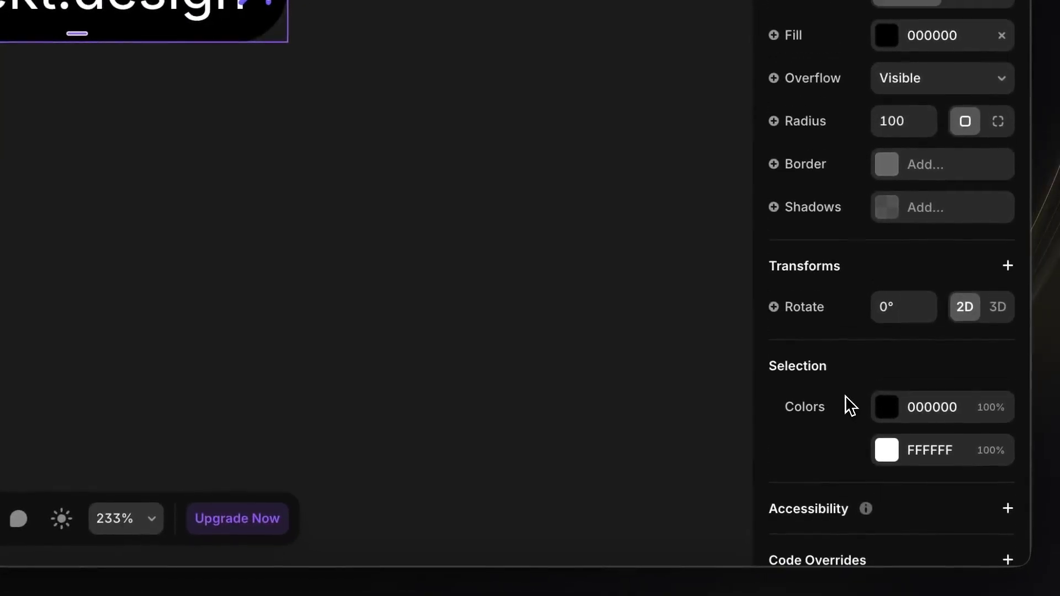
Step: Keep Button Text relatively positioned and bump its Z Index from 1 to 2
{"action": "scroll", "coordinate": [824, 144], "scroll_direction": "up", "scroll_amount": 5}
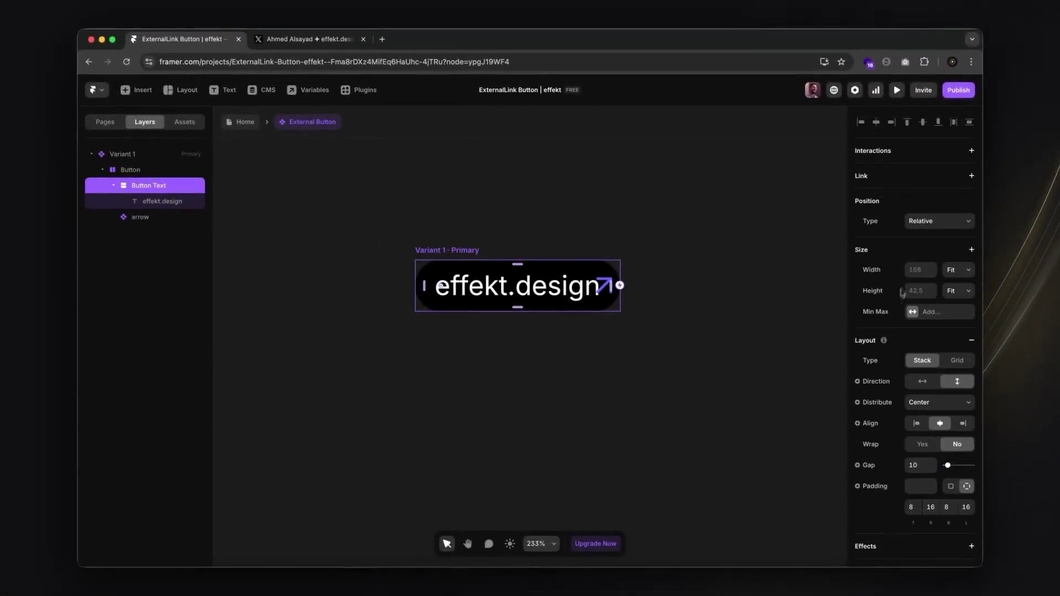
{"action": "scroll", "coordinate": [878, 343], "scroll_direction": "down", "scroll_amount": 10}
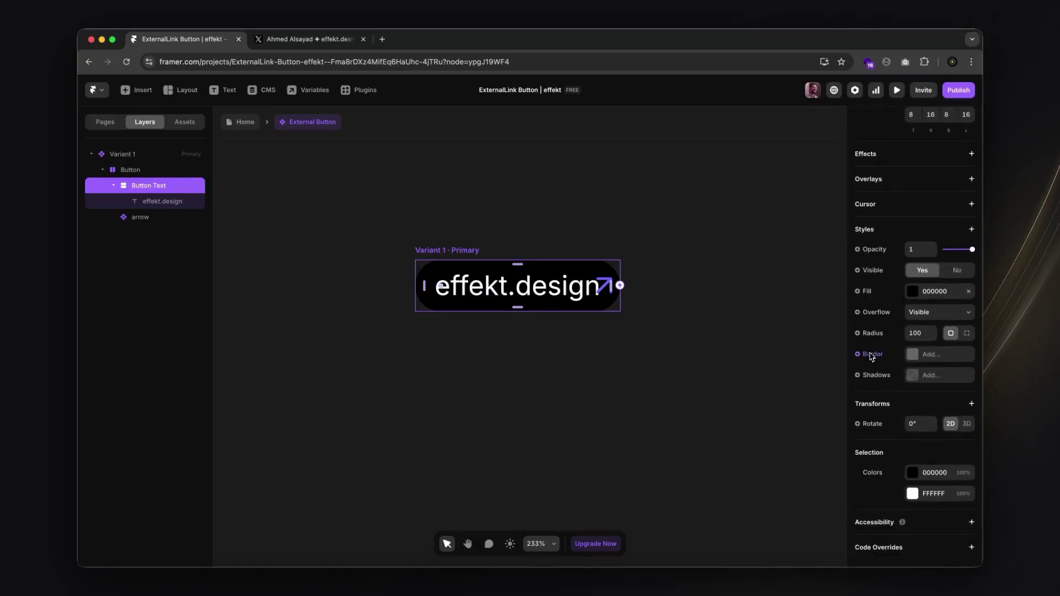
{"action": "scroll", "coordinate": [885, 456], "scroll_direction": "up", "scroll_amount": 10}
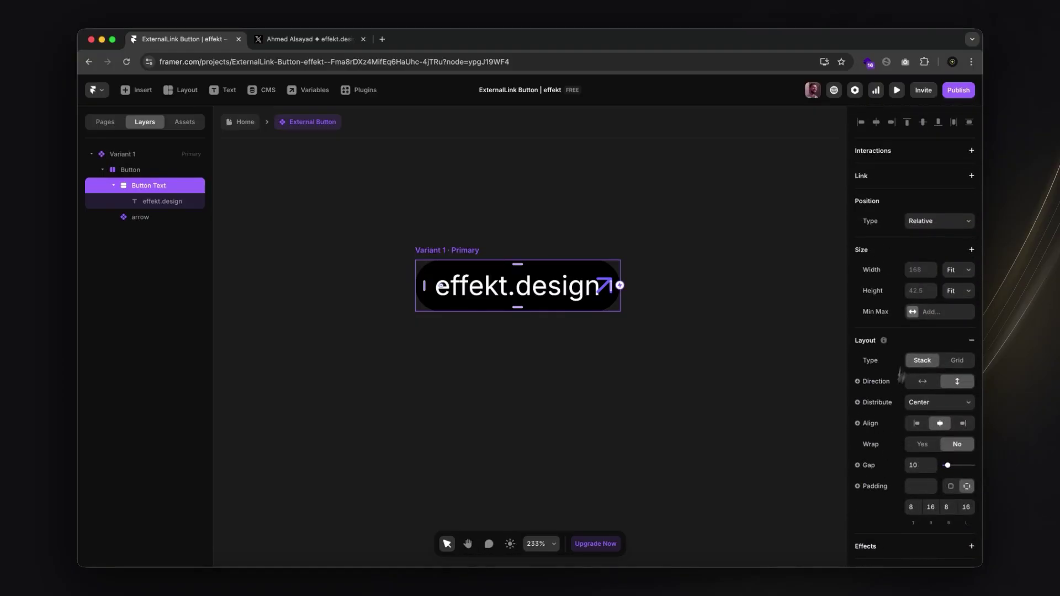
{"action": "scroll", "coordinate": [874, 376], "scroll_direction": "down", "scroll_amount": 10}
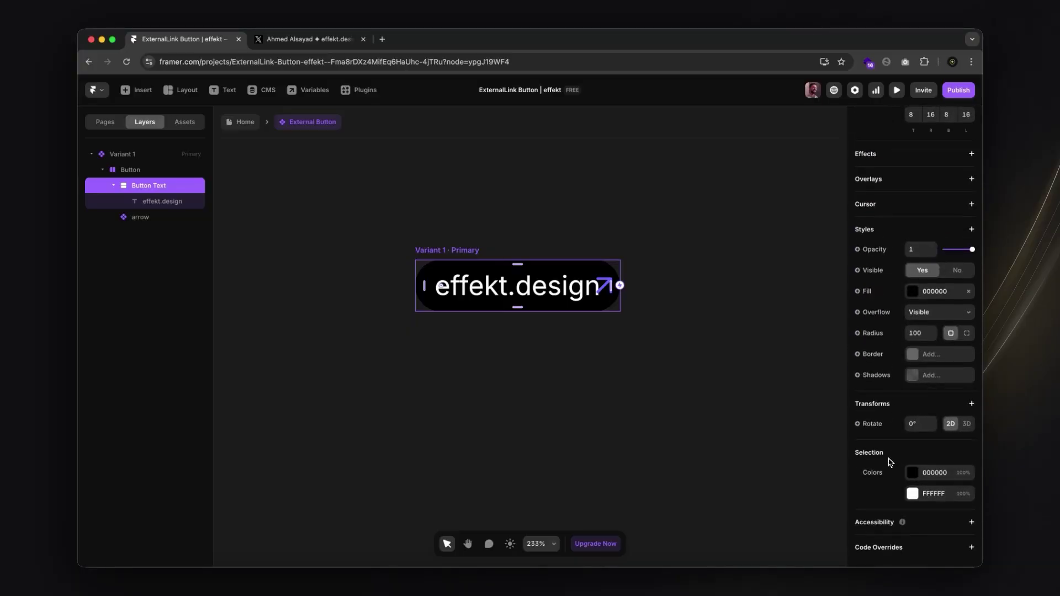
{"action": "scroll", "coordinate": [890, 463], "scroll_direction": "up", "scroll_amount": 10}
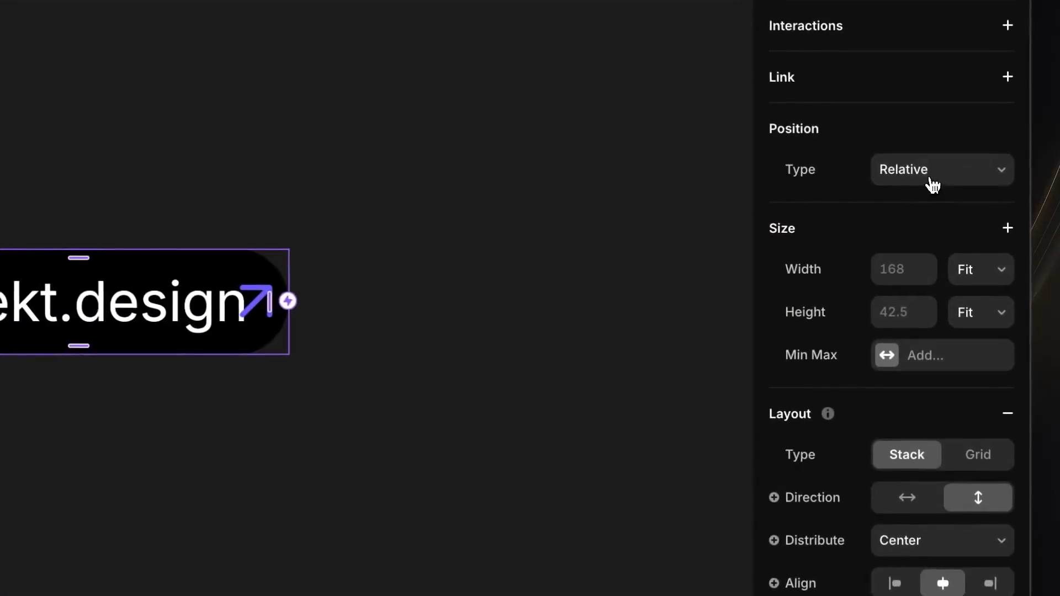
{"action": "left_click", "coordinate": [932, 185]}
{"action": "left_click", "coordinate": [912, 148]}
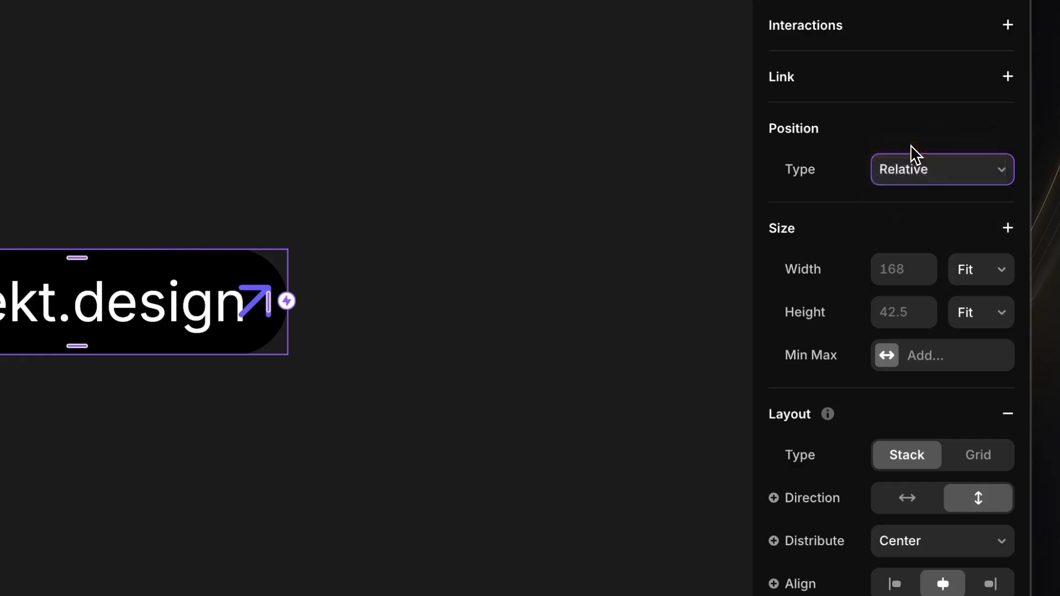
{"action": "left_click", "coordinate": [910, 334]}
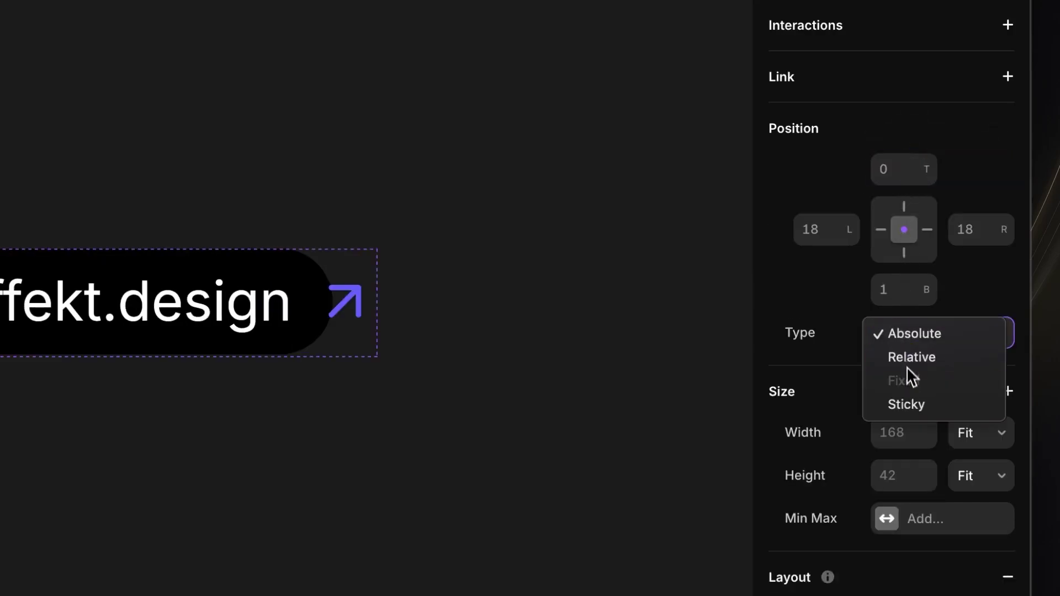
{"action": "left_click", "coordinate": [907, 360]}
{"action": "scroll", "coordinate": [829, 367], "scroll_direction": "down", "scroll_amount": 10}
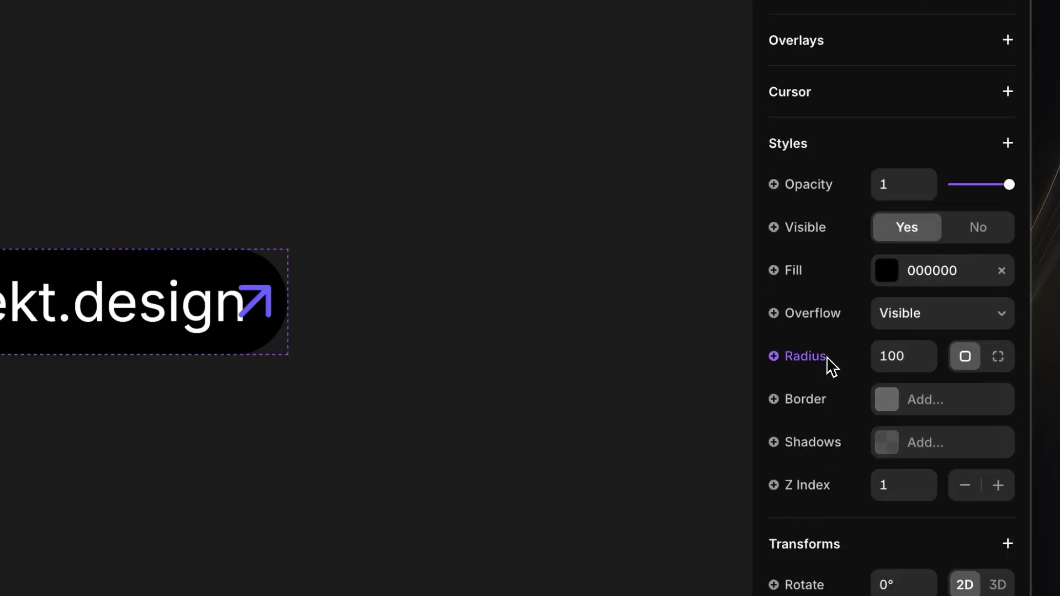
{"action": "left_click", "coordinate": [903, 486]}
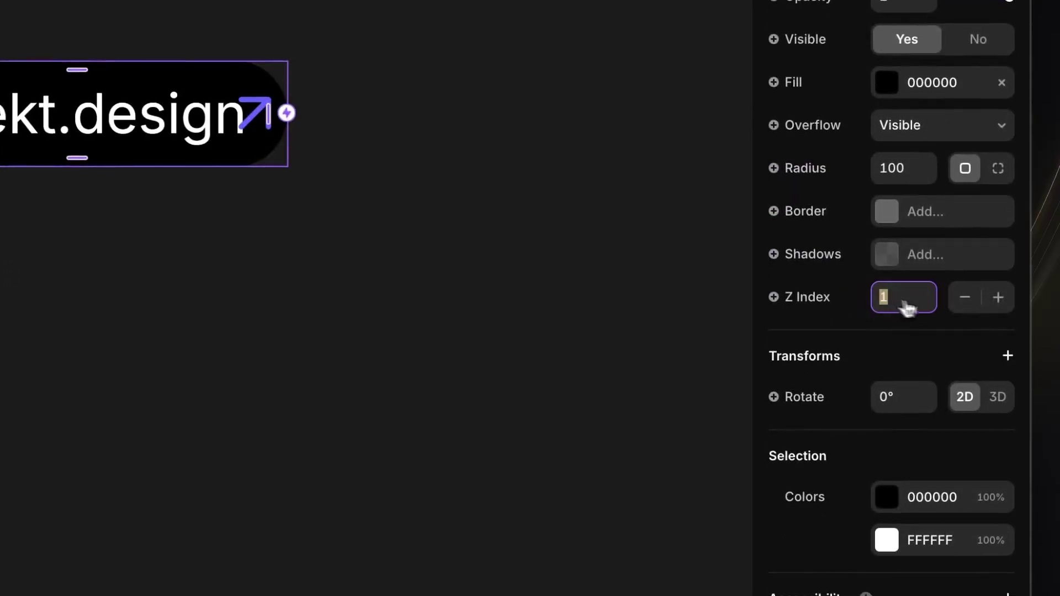
{"action": "left_click", "coordinate": [997, 301]}
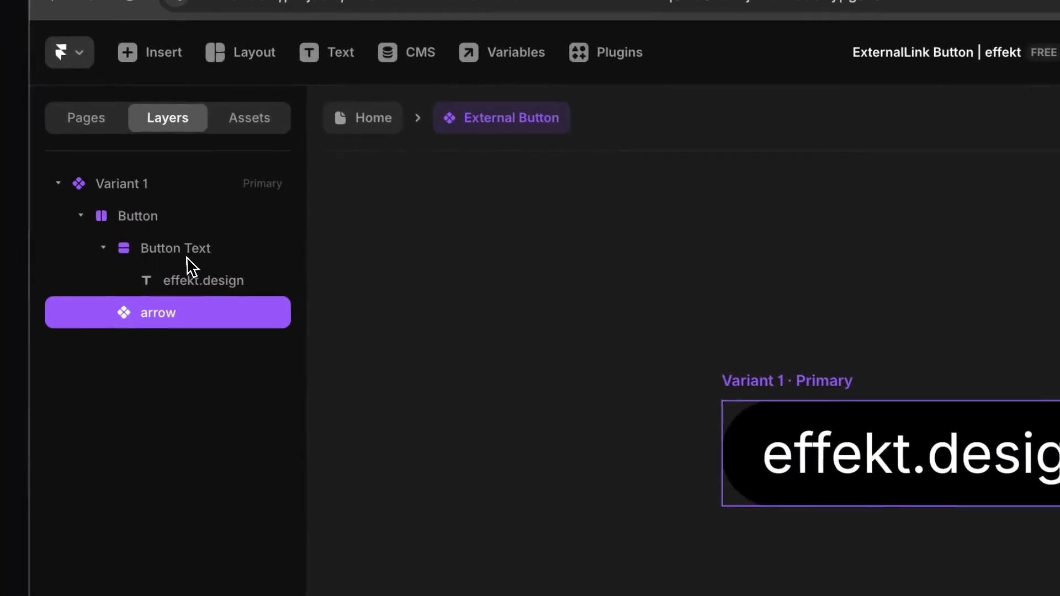
{"action": "left_click", "coordinate": [128, 215]}
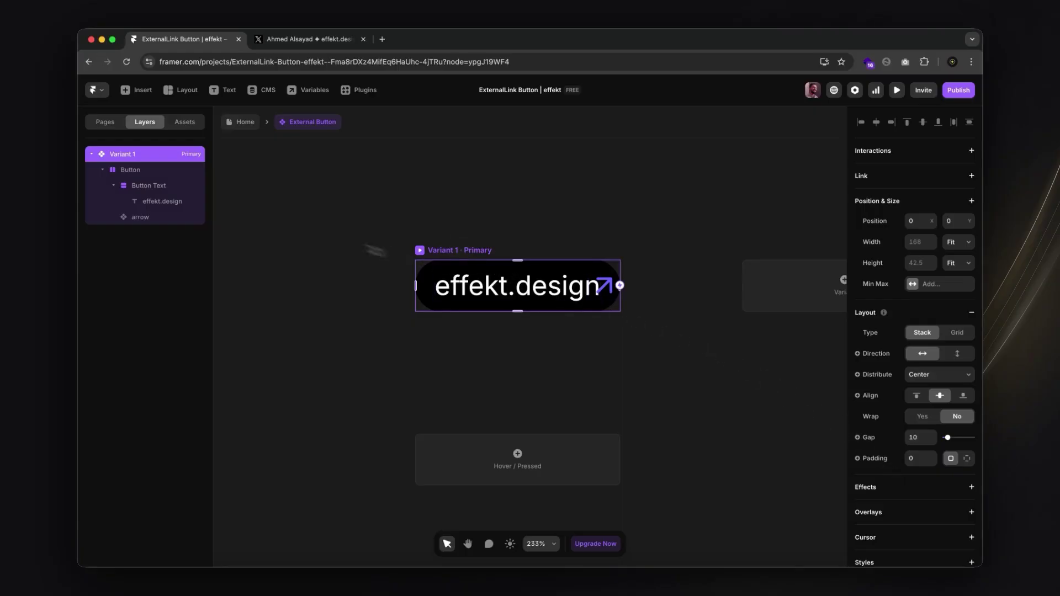
Step: Set the Button Text stack's right padding to 32
{"action": "left_click", "coordinate": [150, 187]}
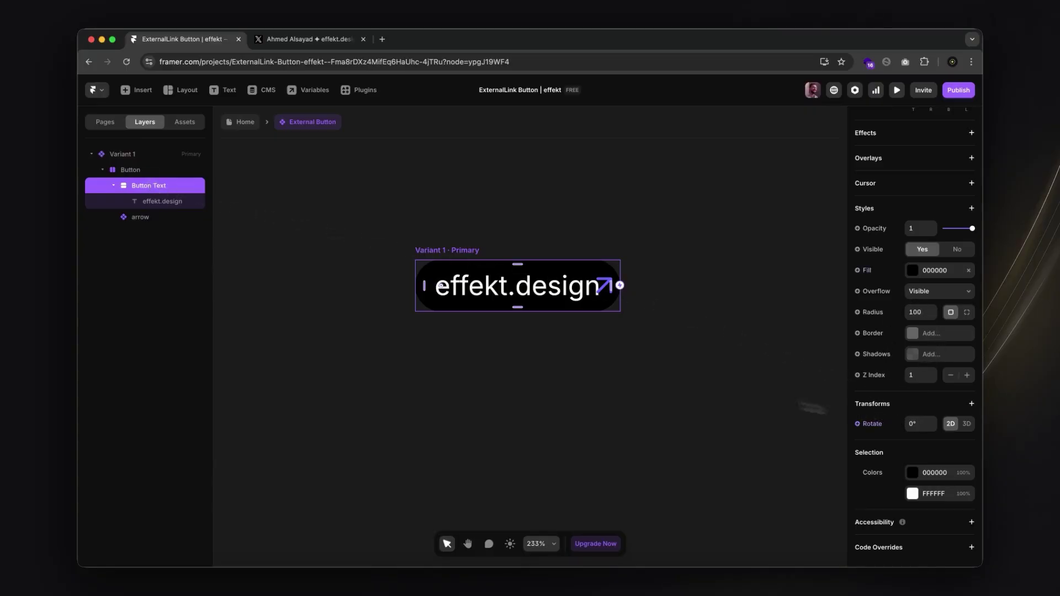
{"action": "scroll", "coordinate": [865, 481], "scroll_direction": "up", "scroll_amount": 5}
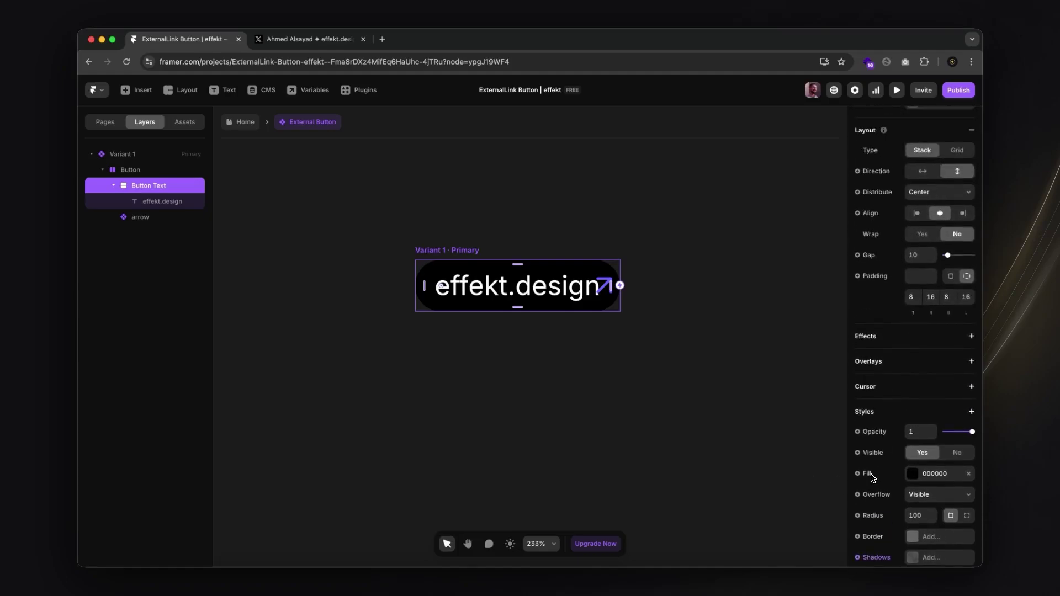
{"action": "left_click", "coordinate": [931, 298]}
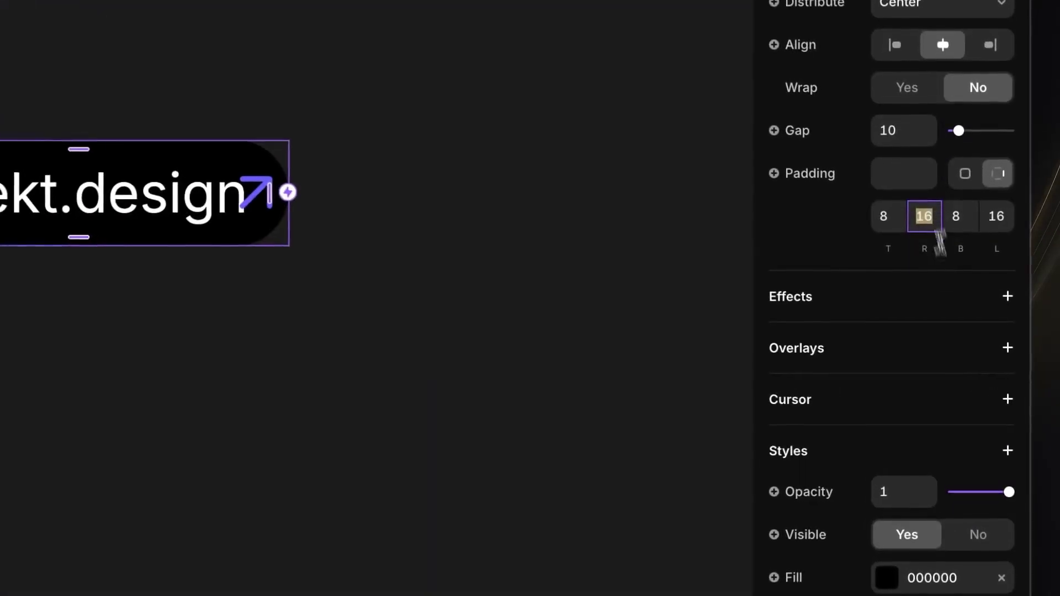
{"action": "type", "text": "32"}
{"action": "key", "text": "Return"}
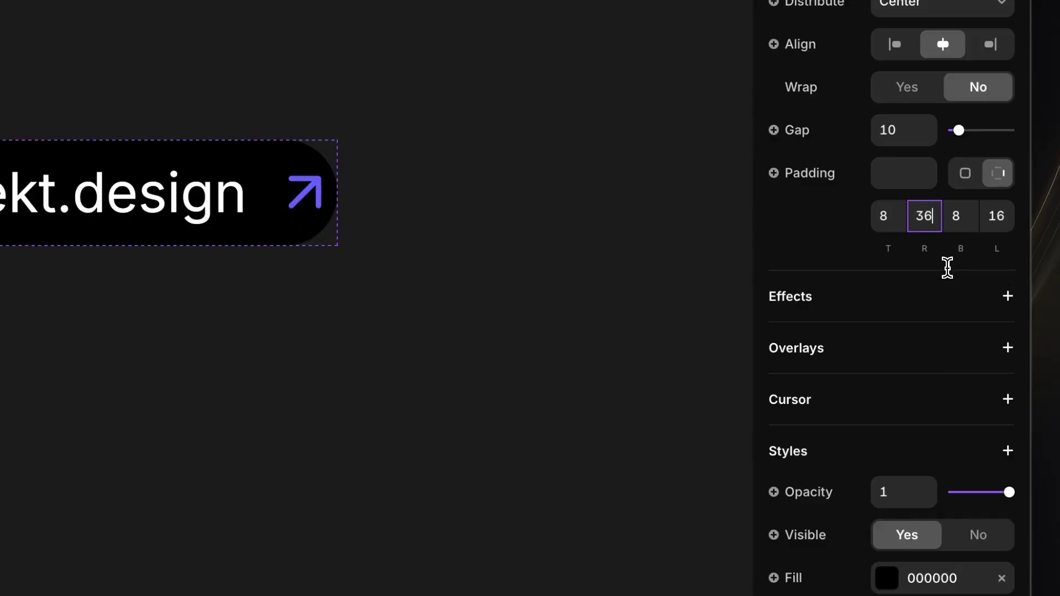
Step: Nudge the arrow icon slightly left inside the button
{"action": "left_click", "coordinate": [296, 192]}
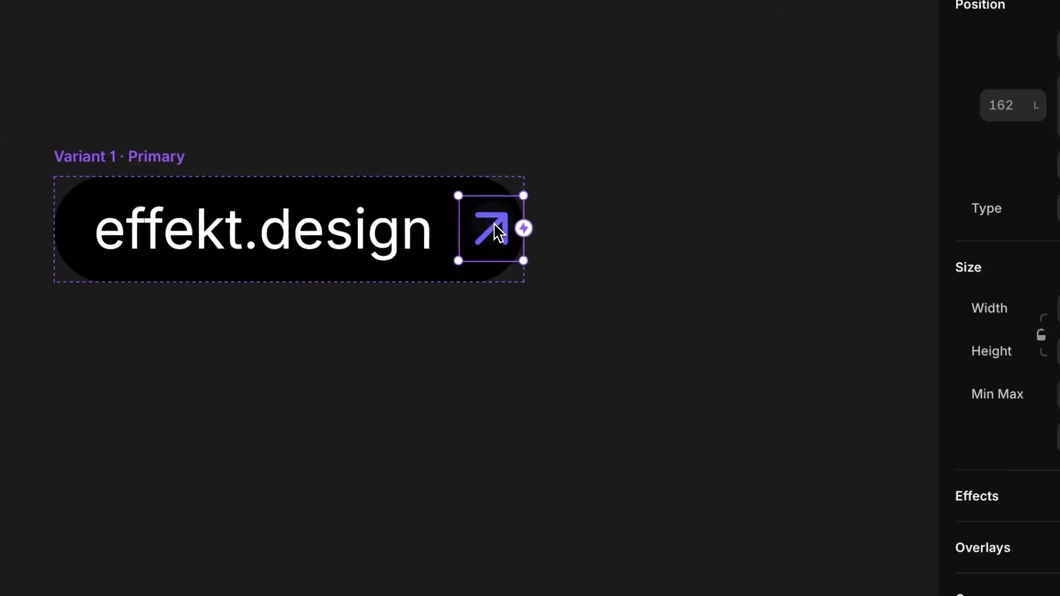
{"action": "left_click_drag", "start_coordinate": [492, 240], "coordinate": [476, 239]}
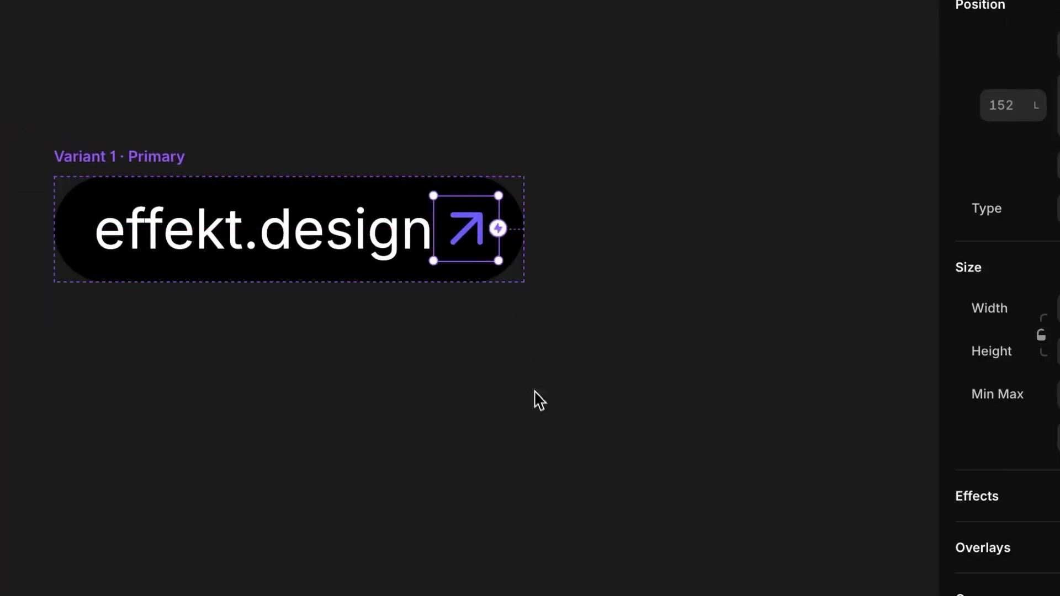
{"action": "left_click", "coordinate": [536, 396]}
{"action": "left_click", "coordinate": [466, 252]}
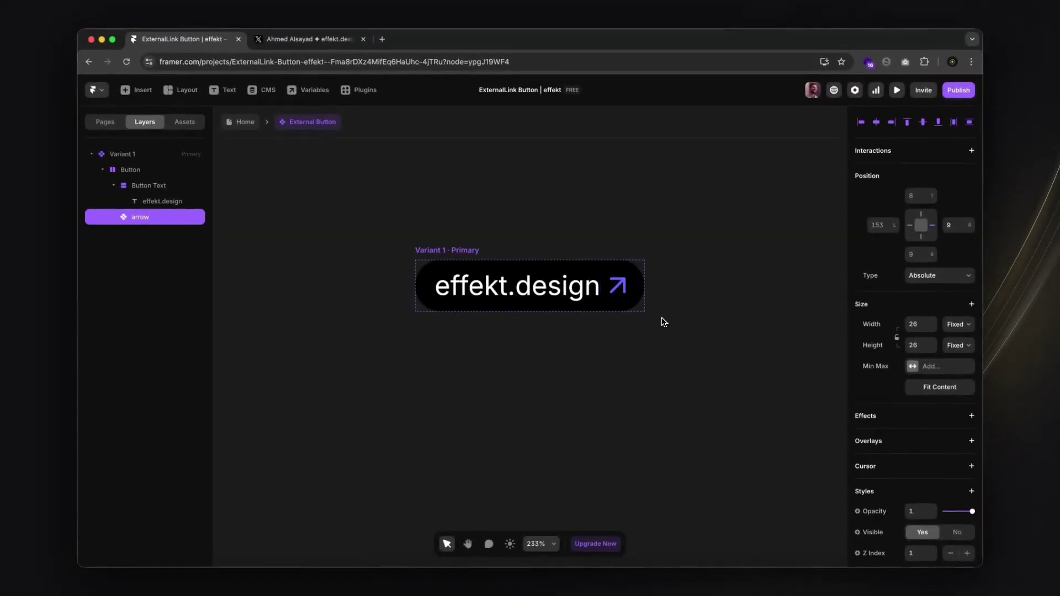
{"action": "left_click", "coordinate": [648, 337]}
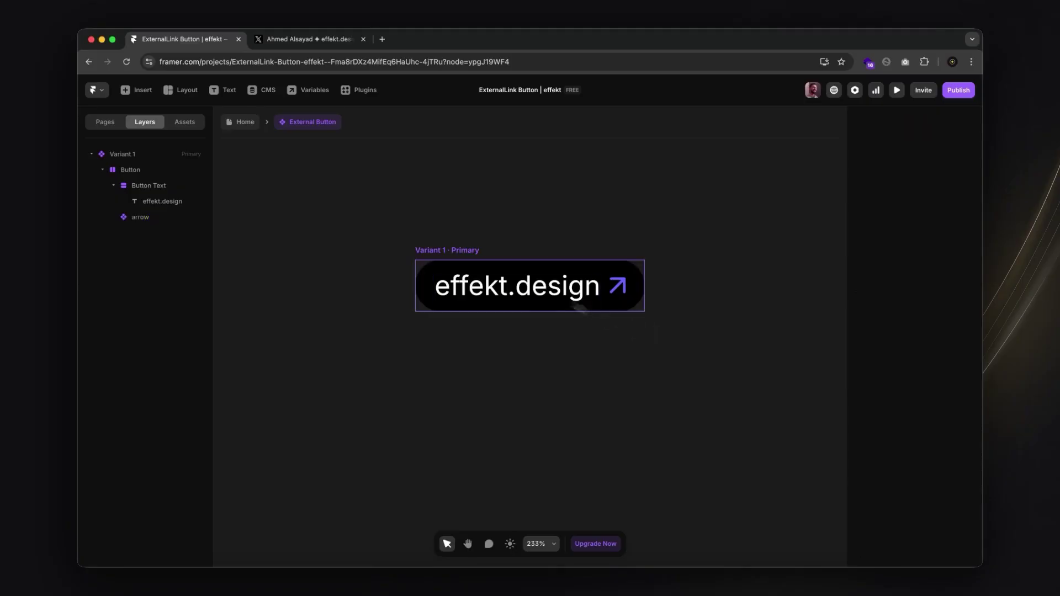
Step: Check the Variant 1 component, effekt.design text and arrow by selecting each in turn
{"action": "left_click", "coordinate": [479, 256]}
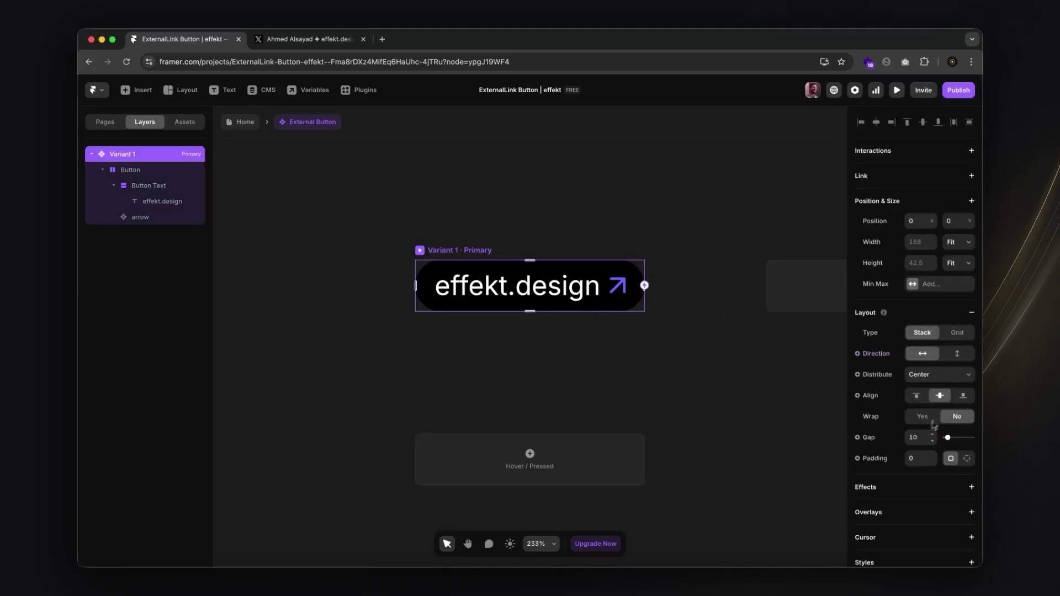
{"action": "double_click", "coordinate": [516, 298]}
{"action": "left_click", "coordinate": [152, 188]}
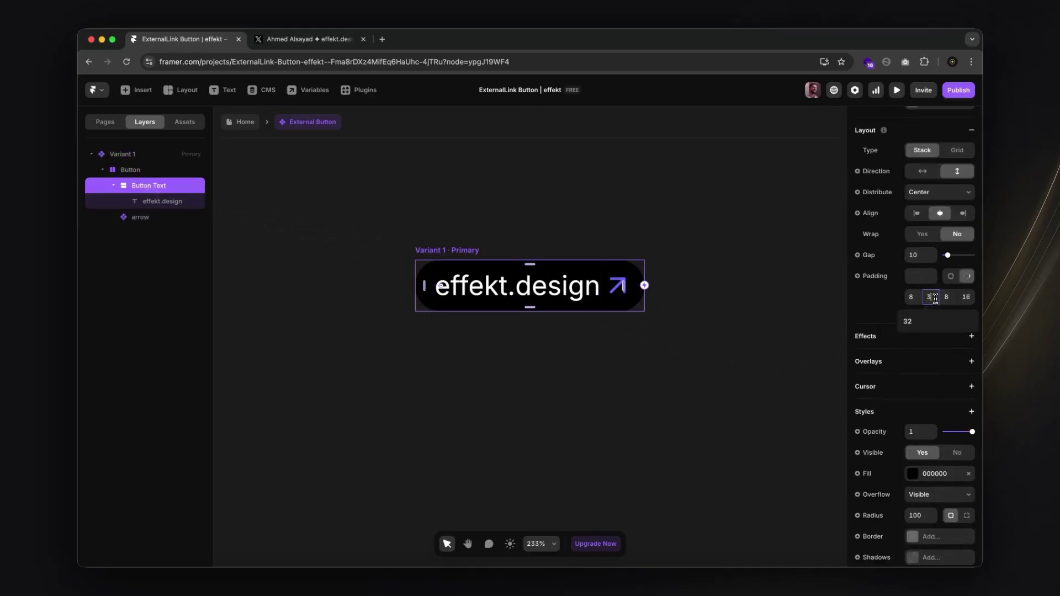
{"action": "left_click", "coordinate": [614, 387]}
{"action": "left_click", "coordinate": [621, 286]}
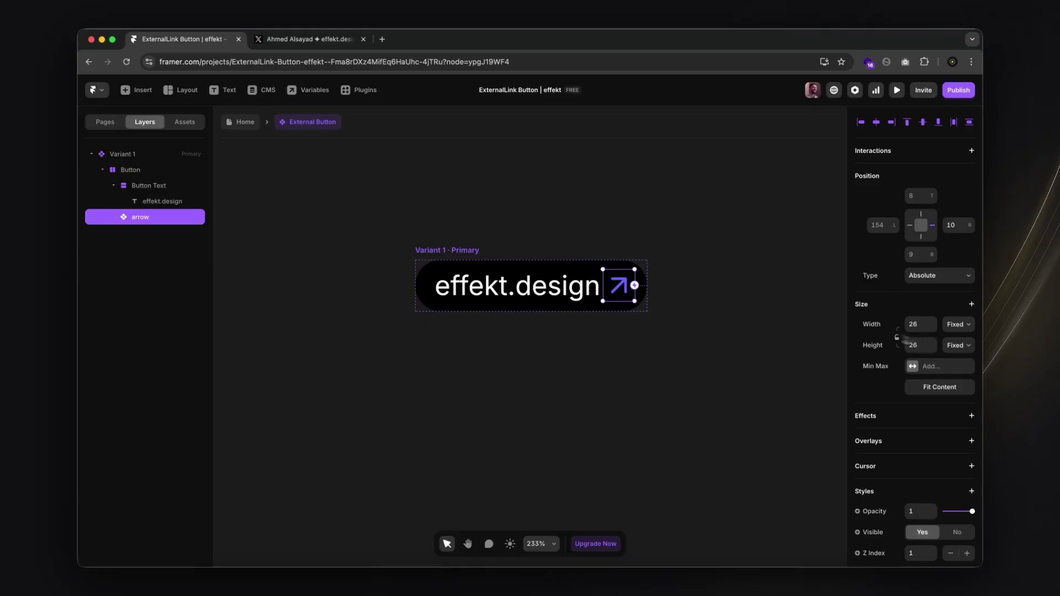
{"action": "left_click", "coordinate": [704, 315]}
{"action": "left_click", "coordinate": [623, 290]}
{"action": "left_click", "coordinate": [539, 375]}
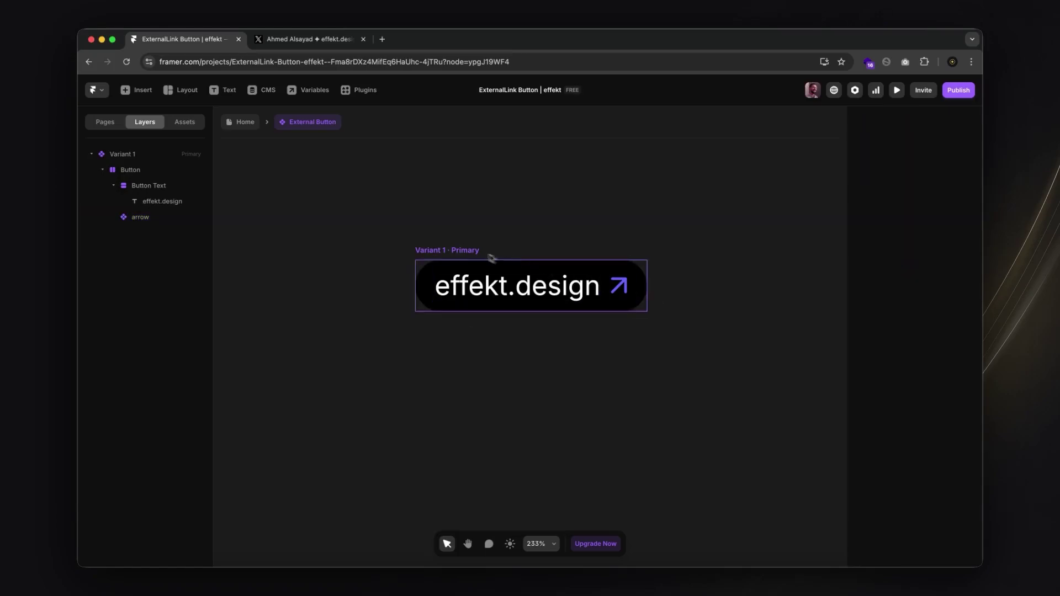
{"action": "left_click", "coordinate": [472, 253]}
{"action": "scroll", "coordinate": [879, 456], "scroll_direction": "down", "scroll_amount": 5}
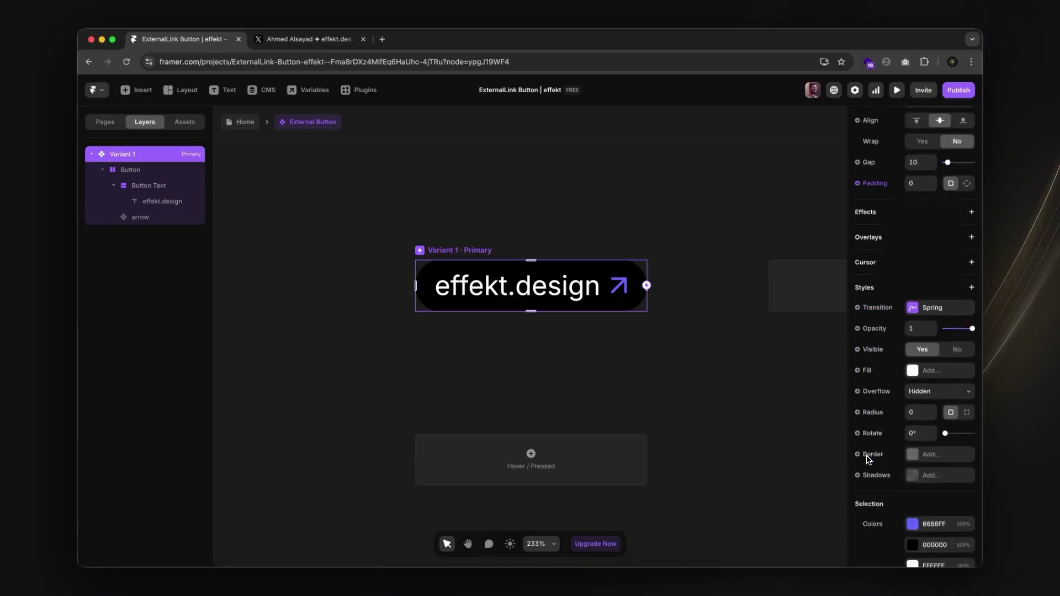
{"action": "scroll", "coordinate": [900, 461], "scroll_direction": "down", "scroll_amount": 1}
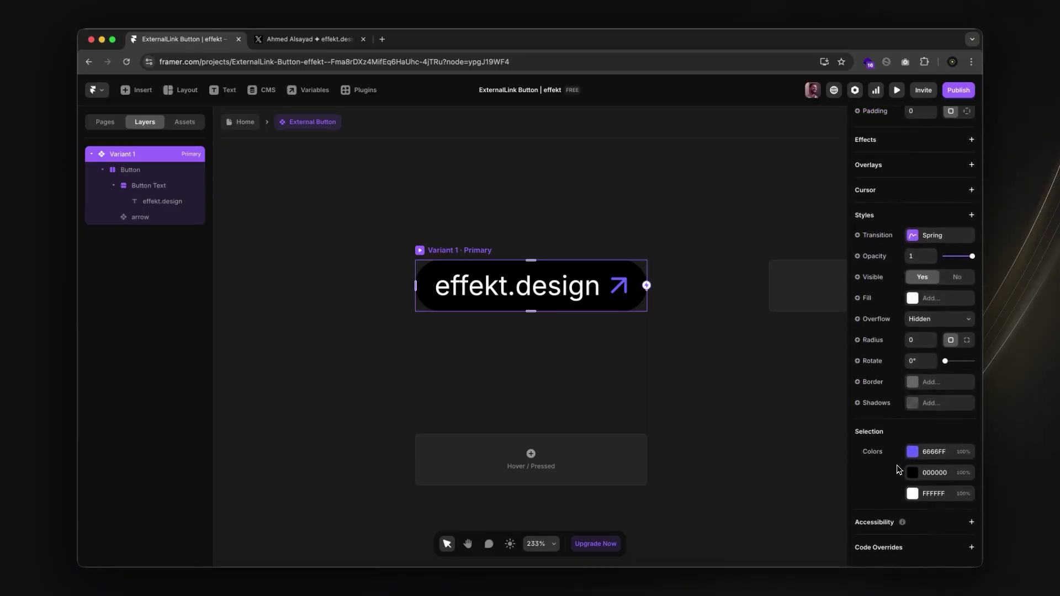
Step: Commit the Button Text padding value and recheck the arrow's placement
{"action": "left_click", "coordinate": [160, 188]}
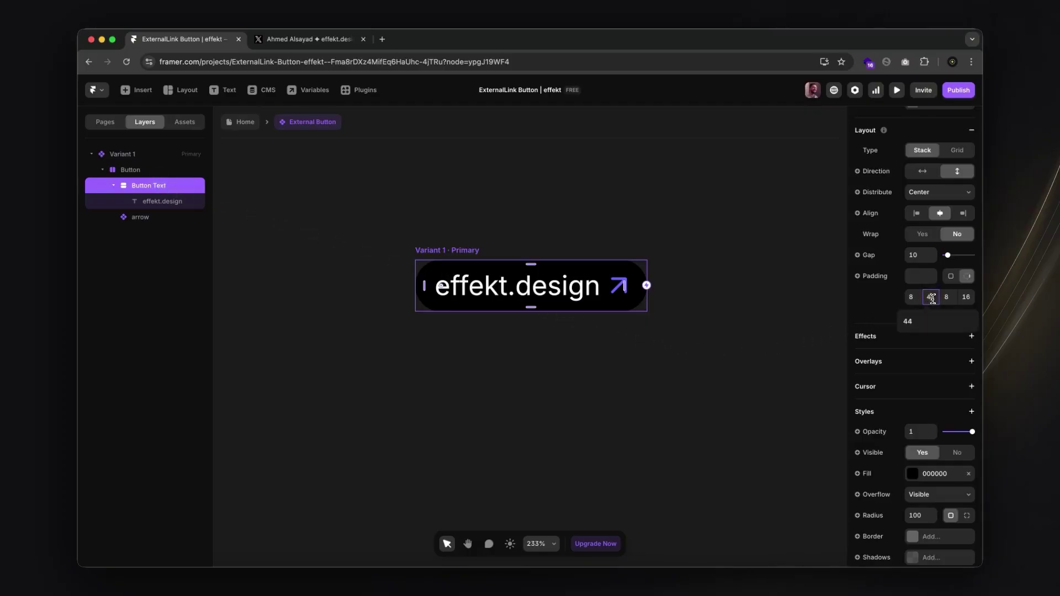
{"action": "key", "text": "Return"}
{"action": "left_click", "coordinate": [695, 314]}
{"action": "left_click", "coordinate": [627, 286]}
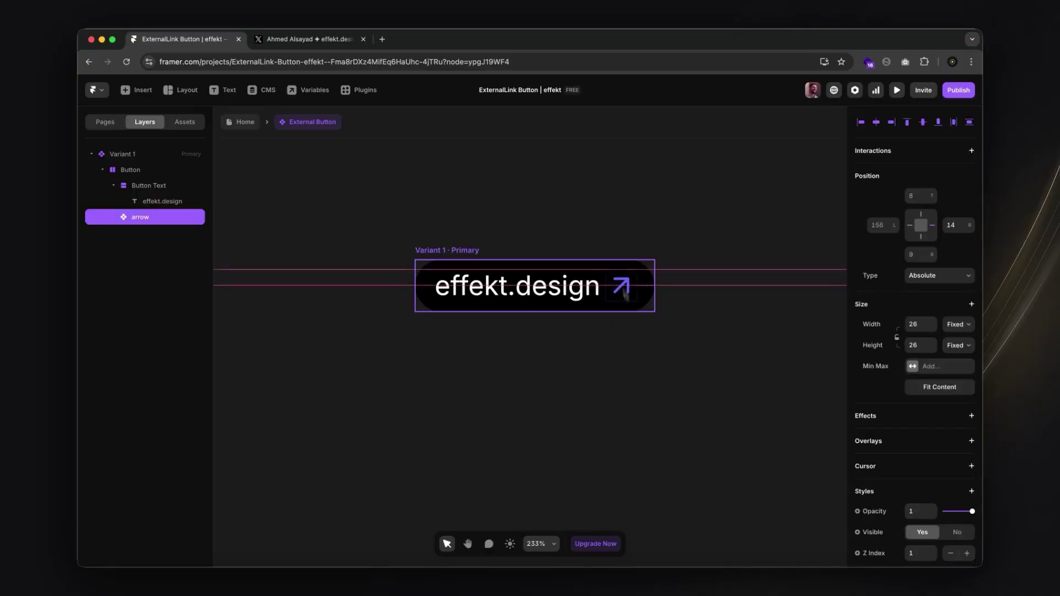
{"action": "left_click", "coordinate": [645, 352]}
{"action": "left_click", "coordinate": [426, 245]}
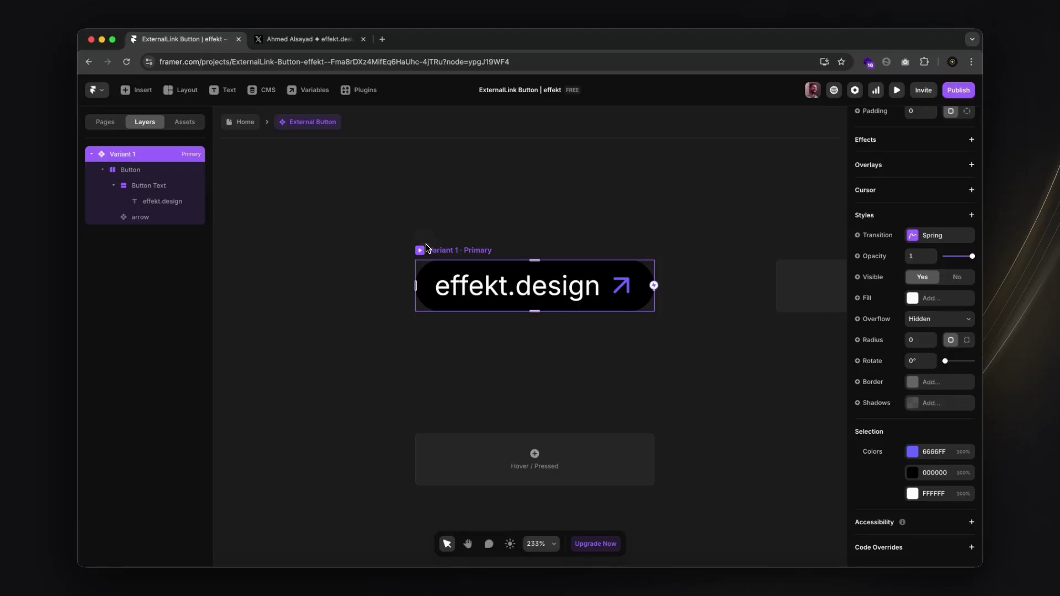
Step: Raise the Button Text right padding to 40 so the arrow has more room
{"action": "scroll", "coordinate": [896, 417], "scroll_direction": "up", "scroll_amount": 5}
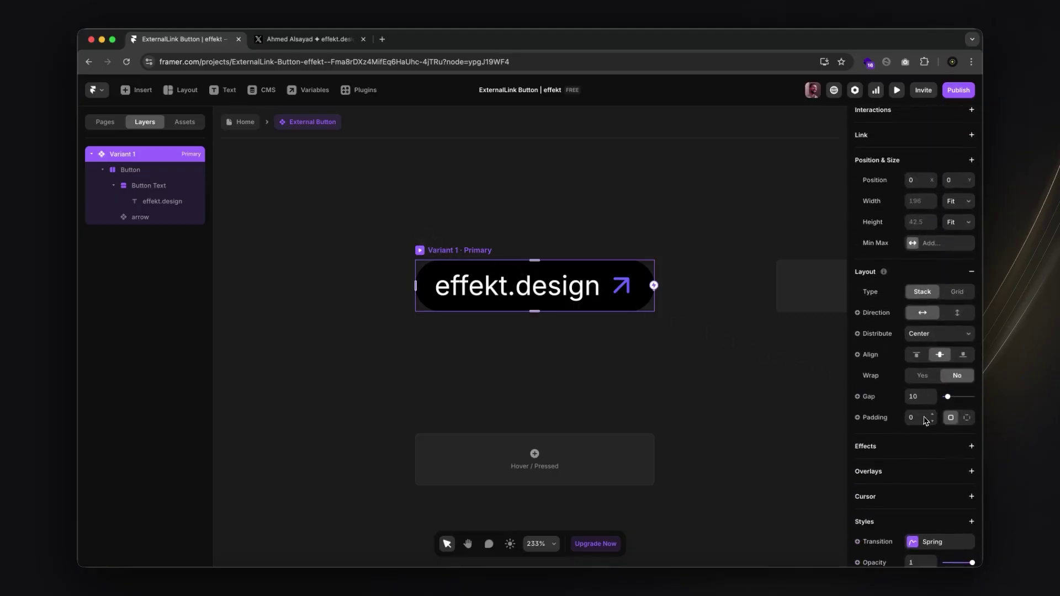
{"action": "scroll", "coordinate": [913, 320], "scroll_direction": "down", "scroll_amount": 5}
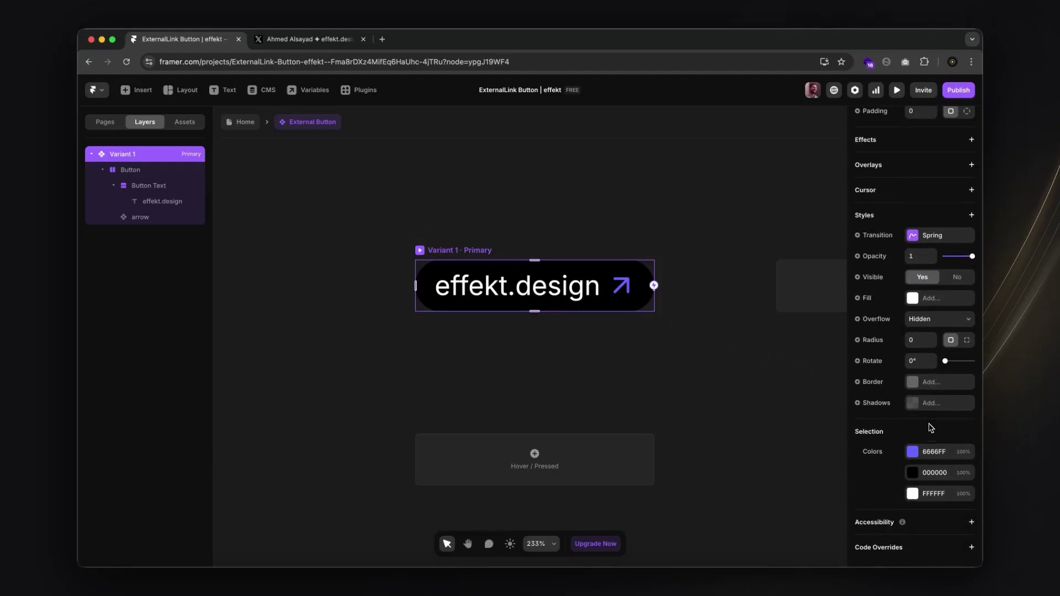
{"action": "scroll", "coordinate": [931, 428], "scroll_direction": "up", "scroll_amount": 3}
{"action": "left_click", "coordinate": [157, 186]}
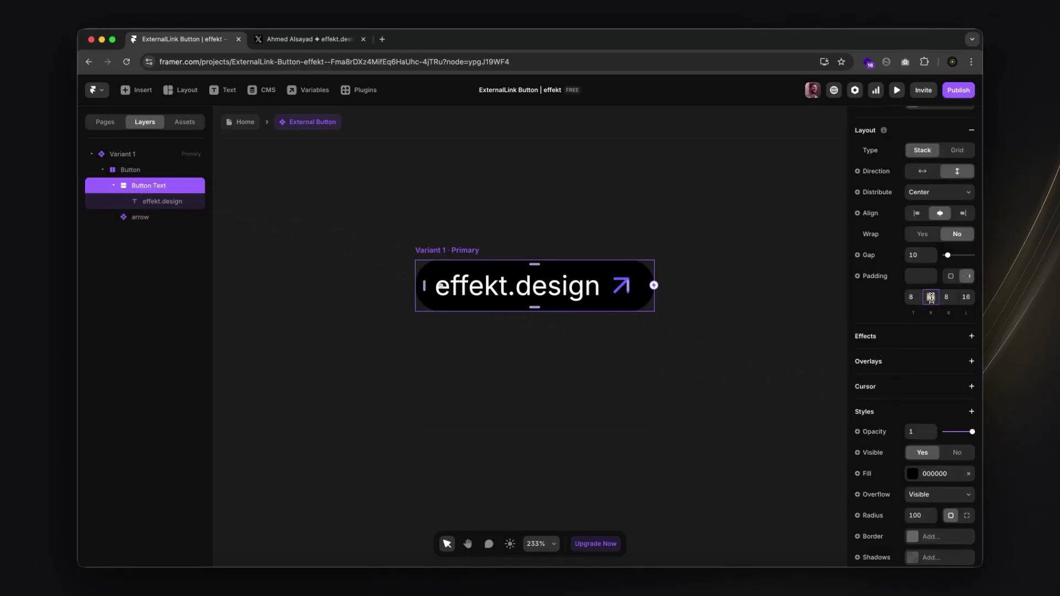
{"action": "type", "text": "40"}
{"action": "left_click", "coordinate": [757, 351]}
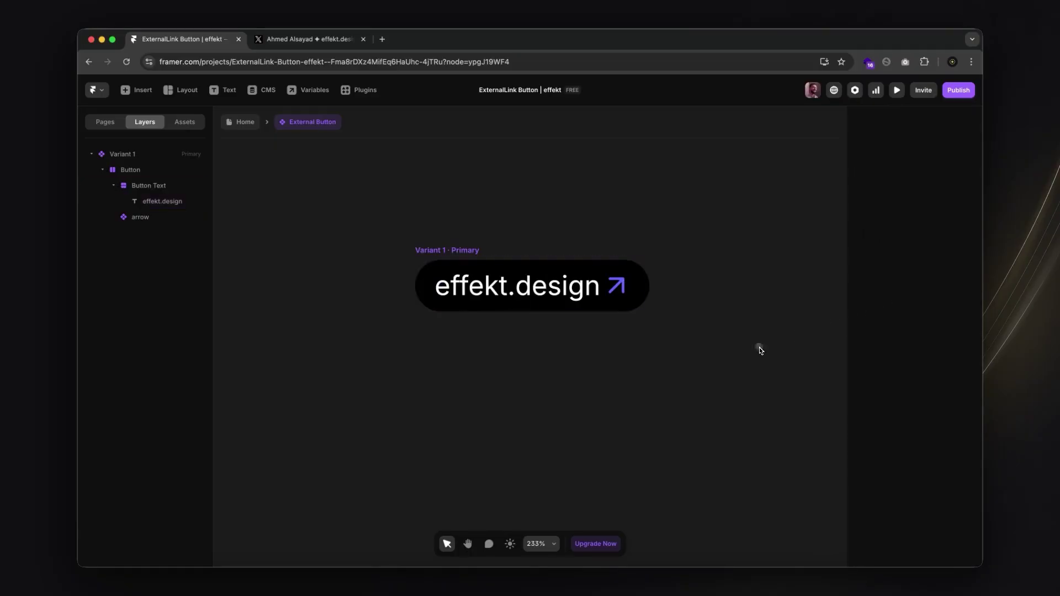
{"action": "left_click", "coordinate": [626, 283]}
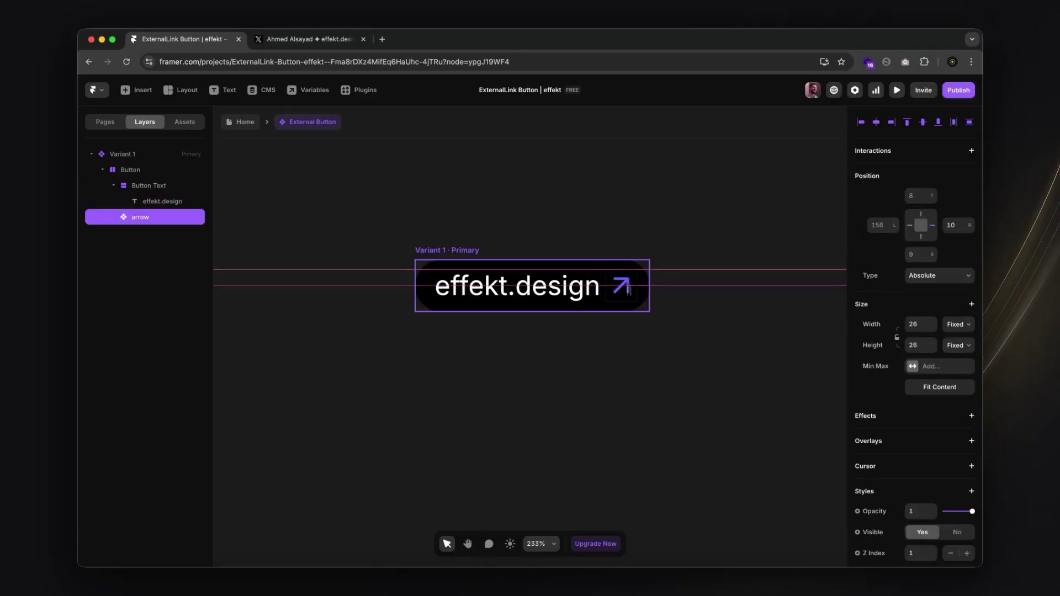
{"action": "left_click", "coordinate": [634, 378]}
{"action": "scroll", "coordinate": [635, 378], "scroll_direction": "down", "scroll_amount": 5}
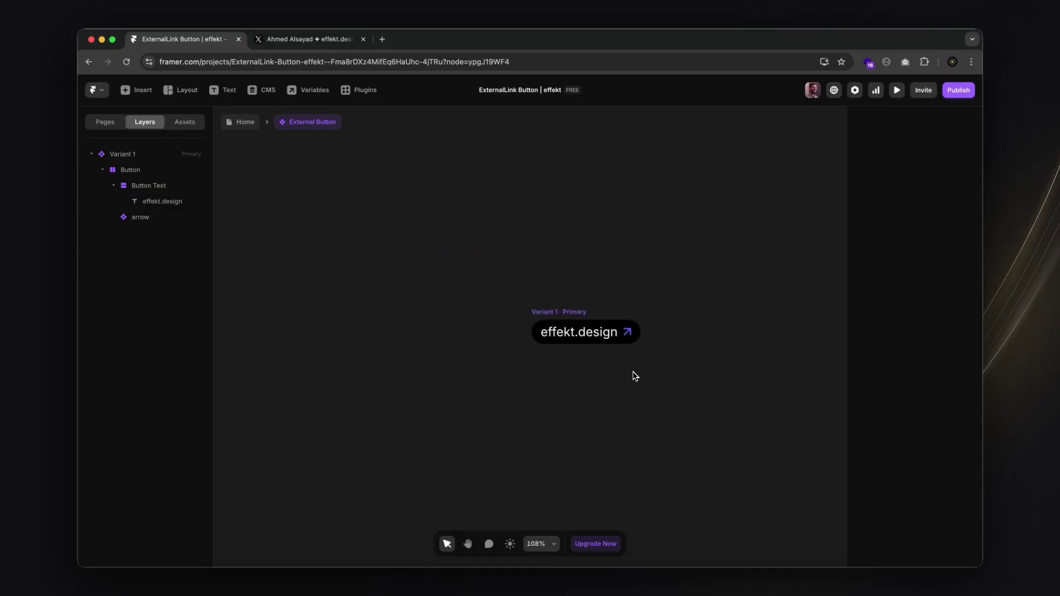
Step: Rotate the arrow icon 45° so it points straight right
{"action": "left_click", "coordinate": [628, 333]}
{"action": "scroll", "coordinate": [629, 336], "scroll_direction": "up", "scroll_amount": 5}
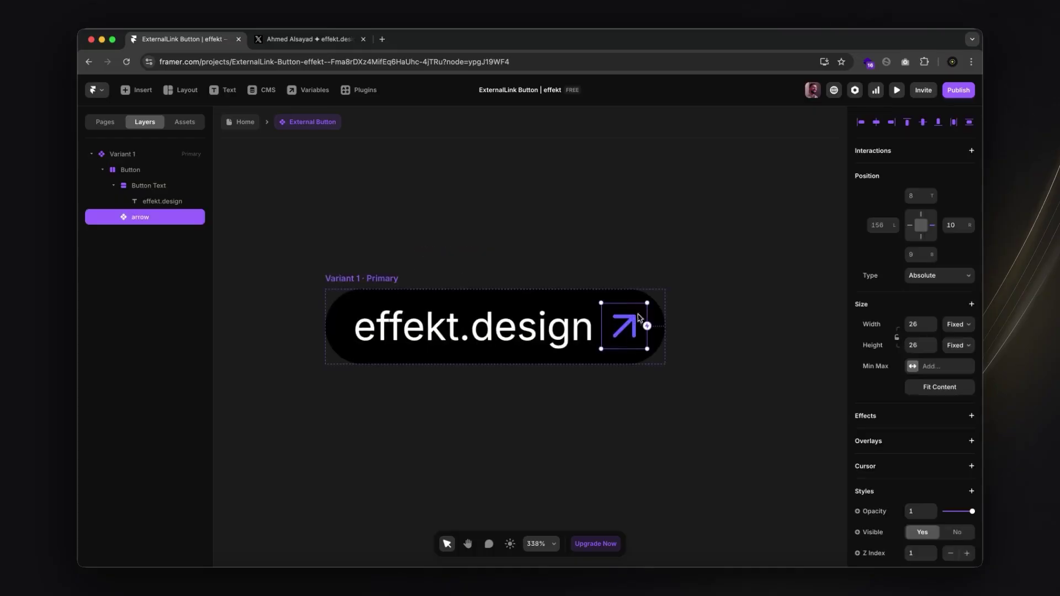
{"action": "left_click_drag", "start_coordinate": [650, 299], "coordinate": [666, 331]}
{"action": "scroll", "coordinate": [912, 533], "scroll_direction": "down", "scroll_amount": 4}
Step: Recolour the arrow's Feather Color white, then select the Button layer
{"action": "left_click", "coordinate": [913, 519]}
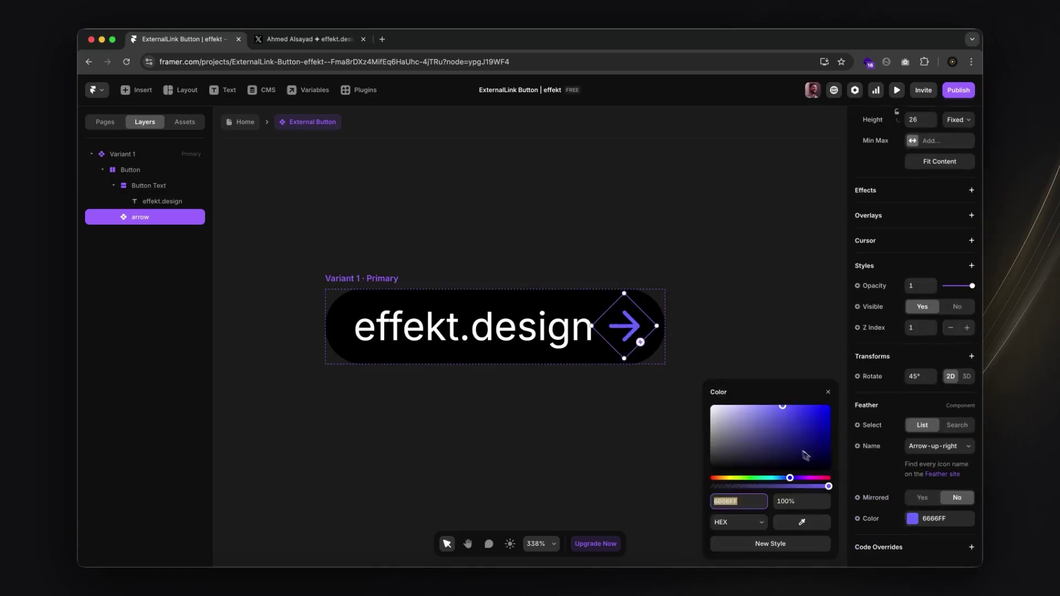
{"action": "left_click_drag", "start_coordinate": [805, 457], "coordinate": [710, 405]}
{"action": "left_click", "coordinate": [604, 460]}
{"action": "scroll", "coordinate": [607, 461], "scroll_direction": "down", "scroll_amount": 2}
{"action": "scroll", "coordinate": [607, 460], "scroll_direction": "down", "scroll_amount": 1}
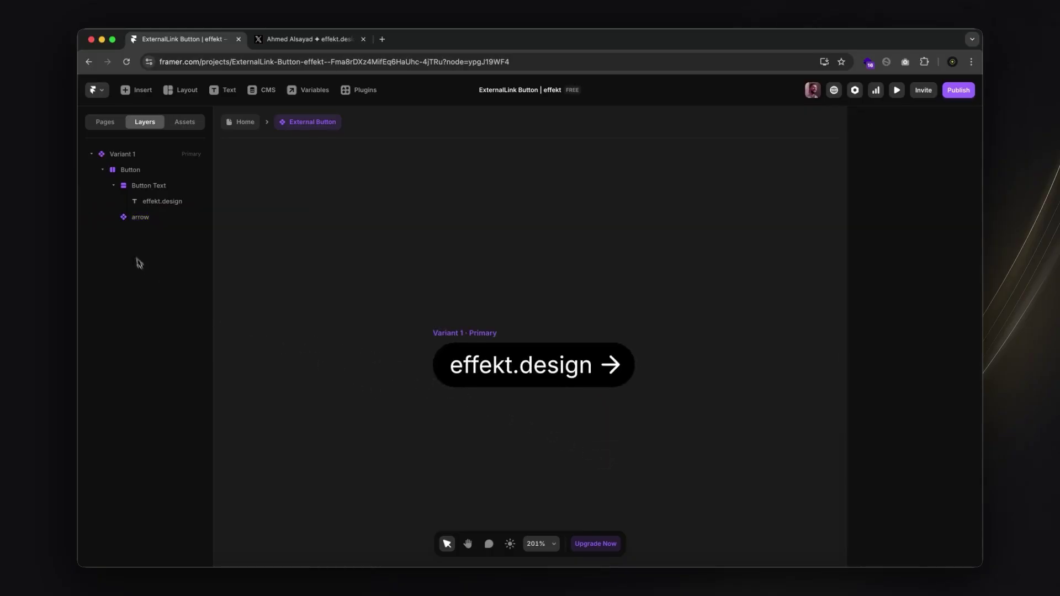
{"action": "left_click", "coordinate": [114, 185]}
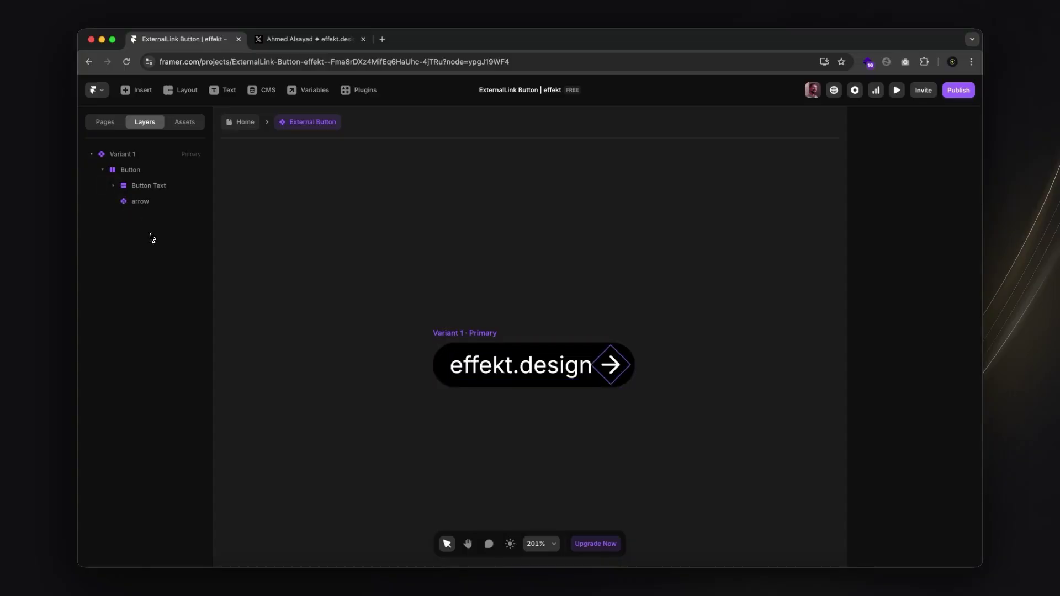
{"action": "left_click", "coordinate": [136, 172]}
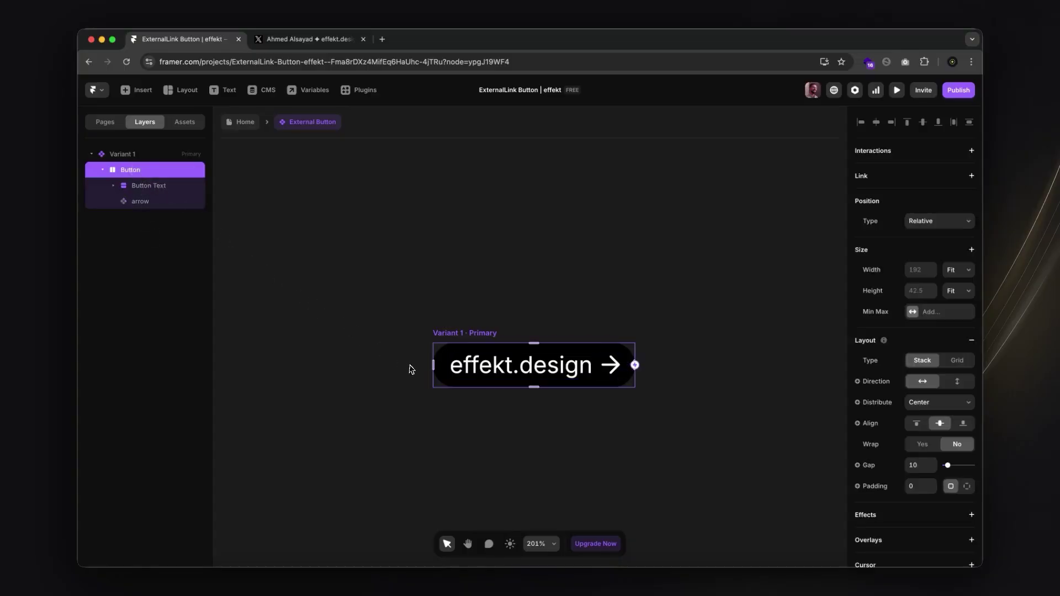
Step: Draw a small frame at the button's right end, placed after the arrow layer
{"action": "key", "text": "f"}
{"action": "mouse_move", "coordinate": [439, 363]}
{"action": "left_mouse_down"}
{"action": "mouse_move", "coordinate": [487, 393]}
{"action": "mouse_move", "coordinate": [485, 382]}
{"action": "left_mouse_up"}
{"action": "left_click_drag", "start_coordinate": [171, 219], "coordinate": [168, 236]}
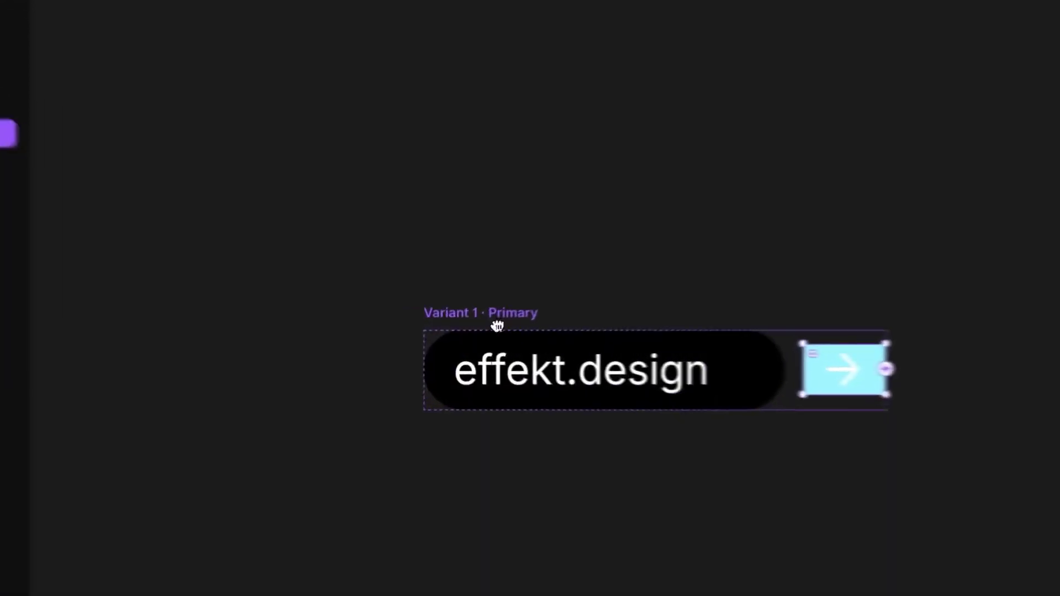
Step: Make the cyan frame absolutely positioned and set its Z Index above the arrow
{"action": "mouse_move", "coordinate": [884, 340]}
{"action": "left_click", "coordinate": [964, 199]}
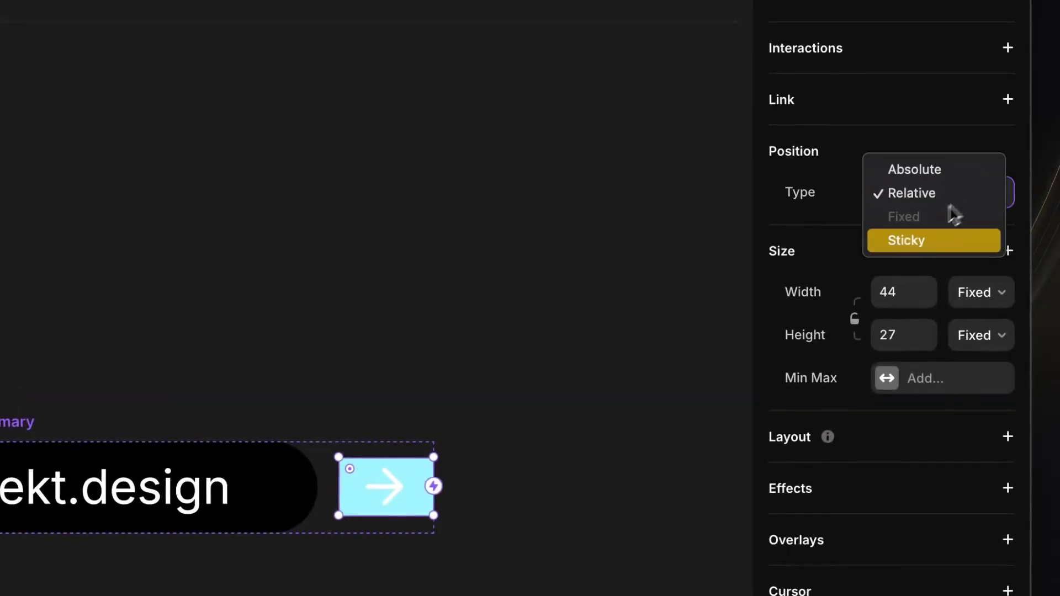
{"action": "left_click", "coordinate": [928, 171]}
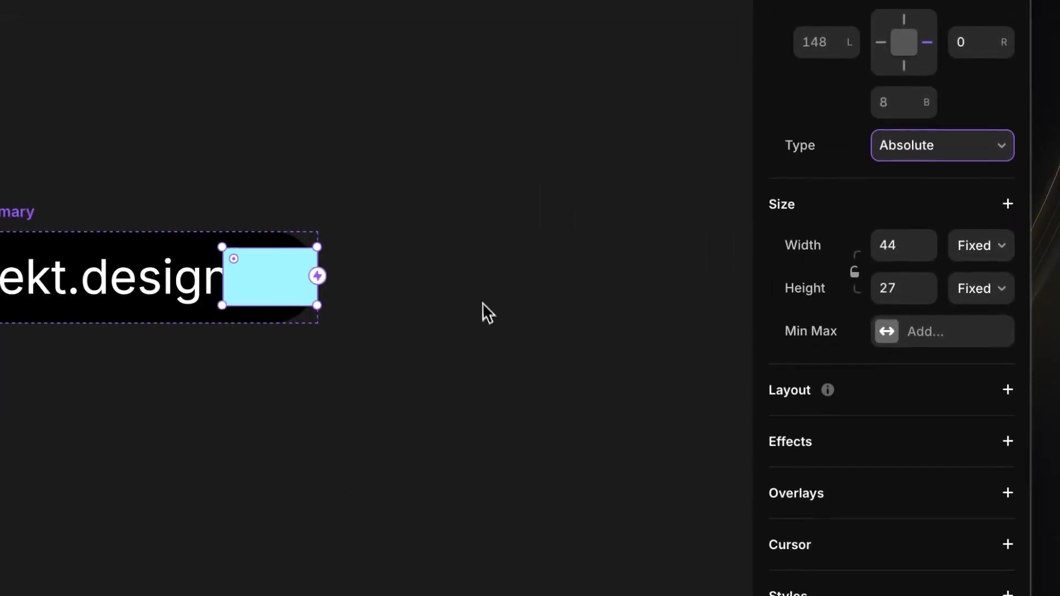
{"action": "scroll", "coordinate": [785, 439], "scroll_direction": "down", "scroll_amount": 3}
{"action": "scroll", "coordinate": [806, 436], "scroll_direction": "down", "scroll_amount": 5}
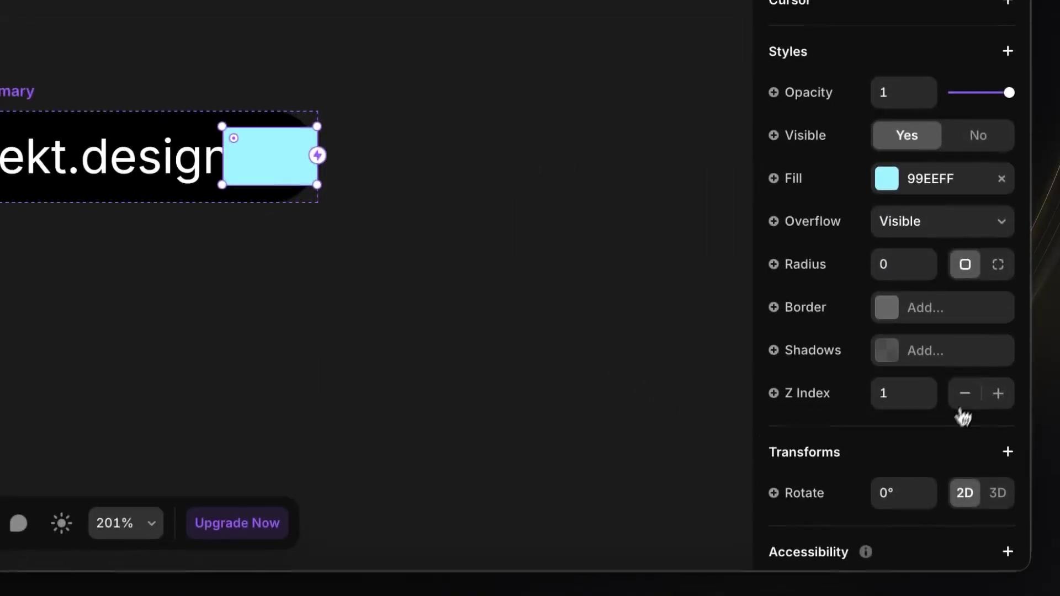
{"action": "left_click", "coordinate": [966, 390]}
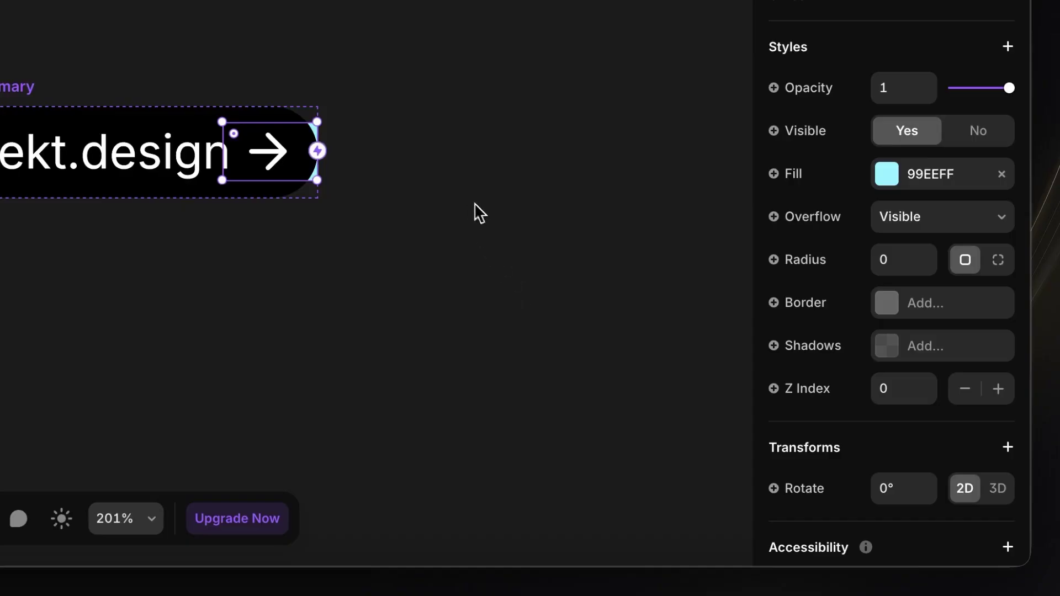
{"action": "left_click", "coordinate": [998, 390]}
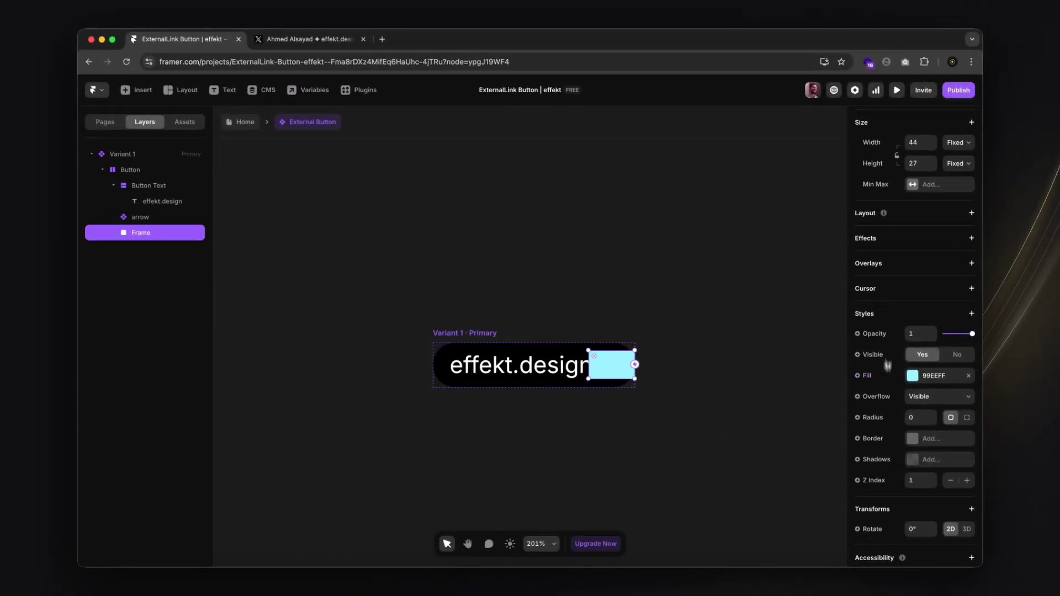
{"action": "left_click", "coordinate": [457, 333]}
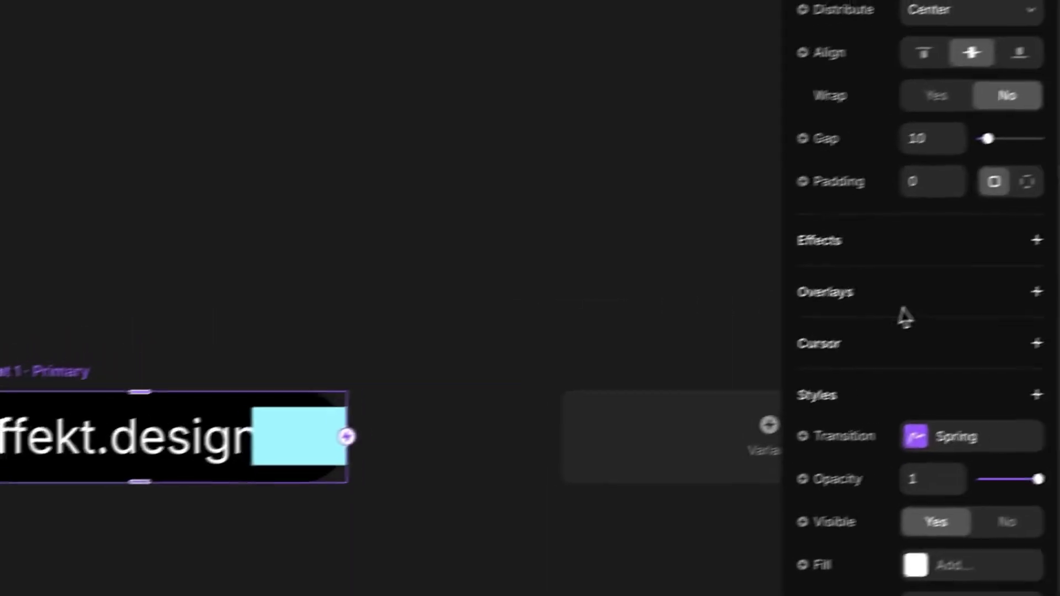
Step: Give the Button Text frame a fixed height of 42
{"action": "scroll", "coordinate": [888, 300], "scroll_direction": "up", "scroll_amount": 2}
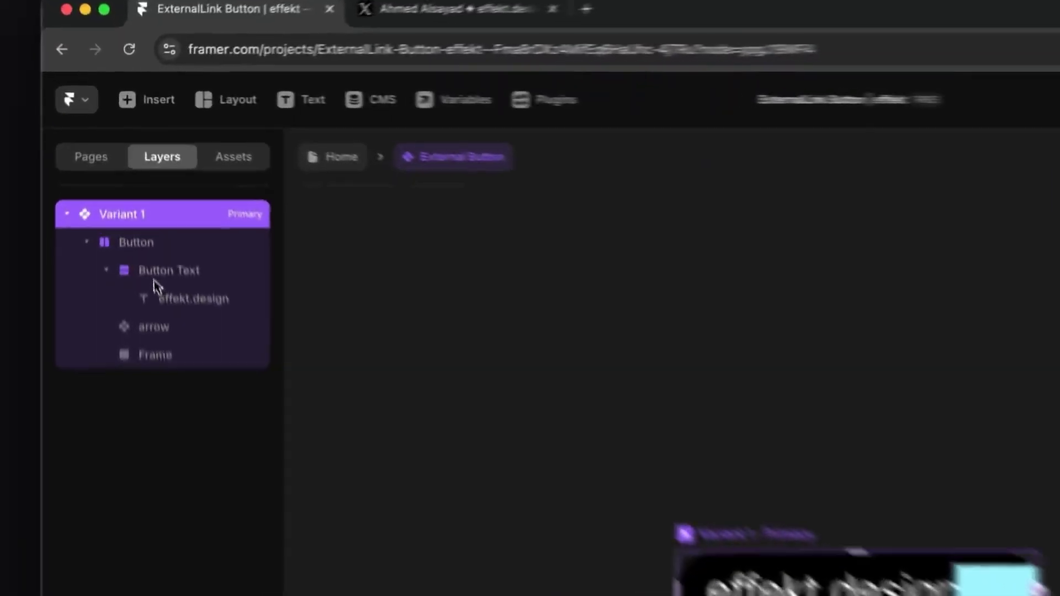
{"action": "left_click", "coordinate": [141, 186]}
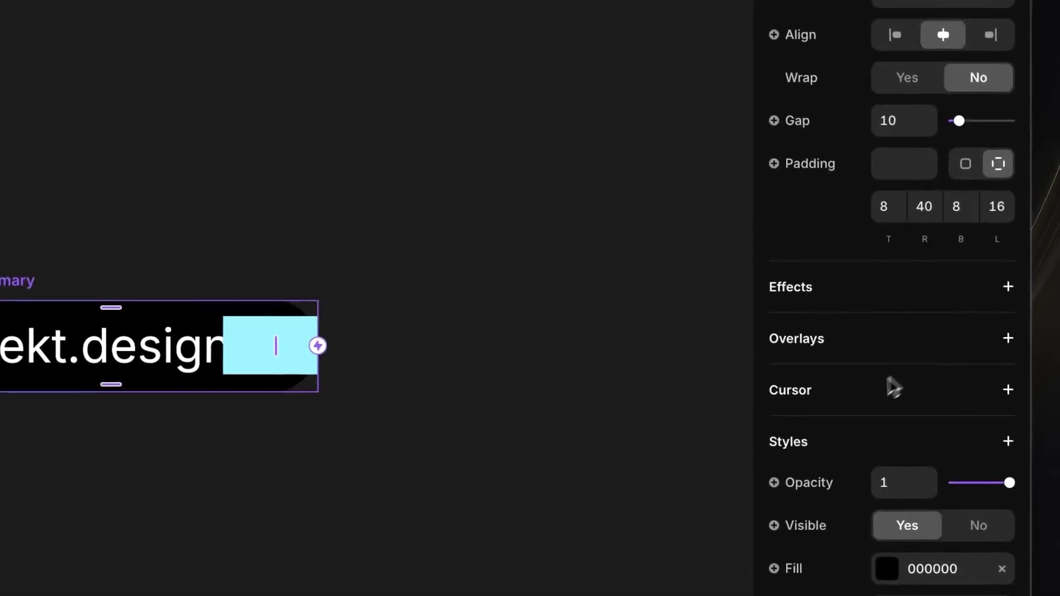
{"action": "scroll", "coordinate": [895, 387], "scroll_direction": "up", "scroll_amount": 8}
{"action": "left_click", "coordinate": [900, 195]}
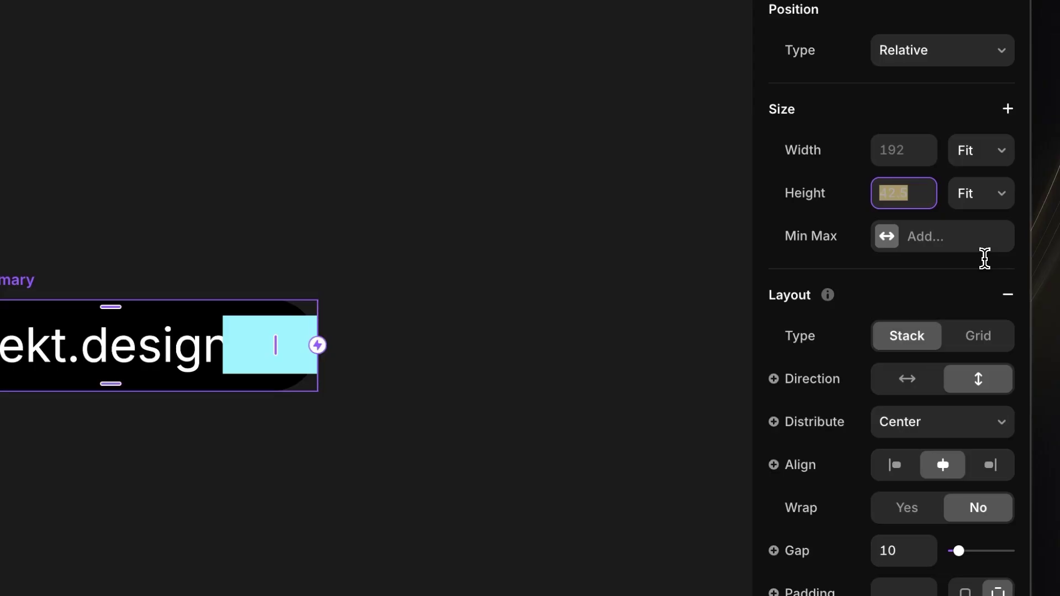
{"action": "type", "text": "42"}
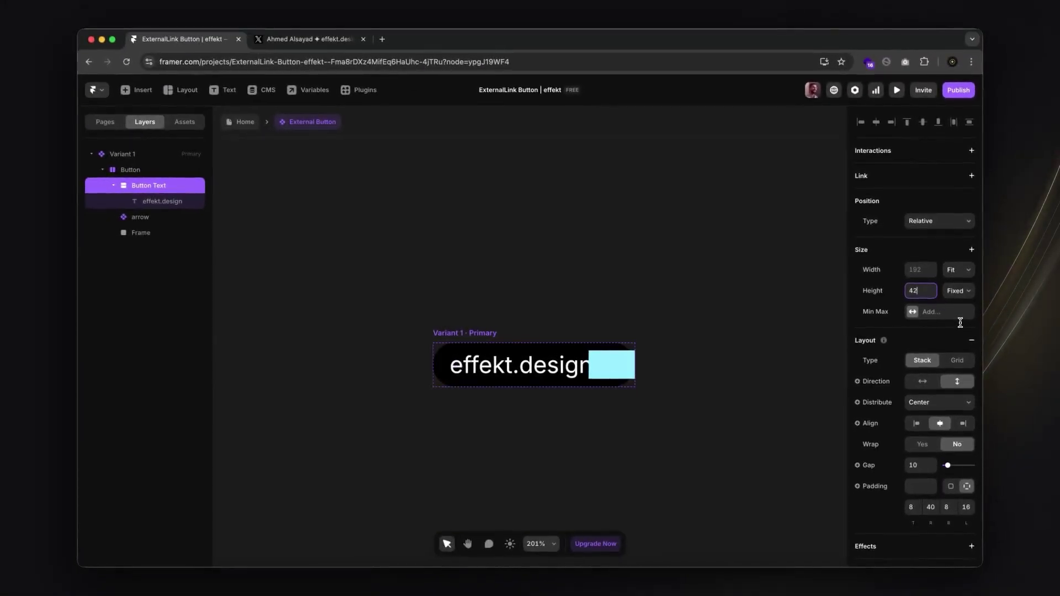
{"action": "key", "text": "Return"}
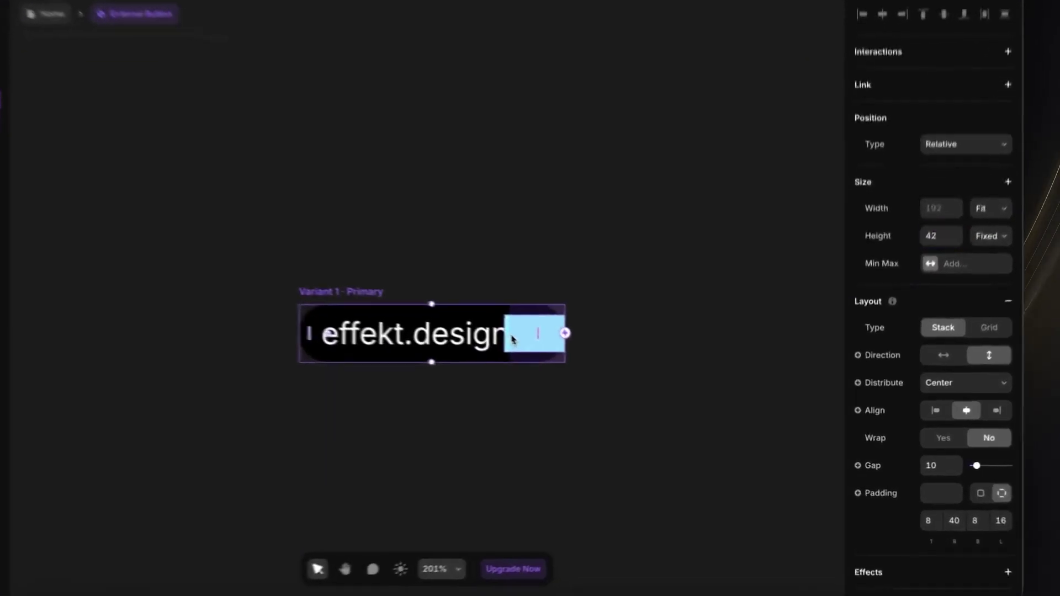
{"action": "left_click", "coordinate": [512, 340]}
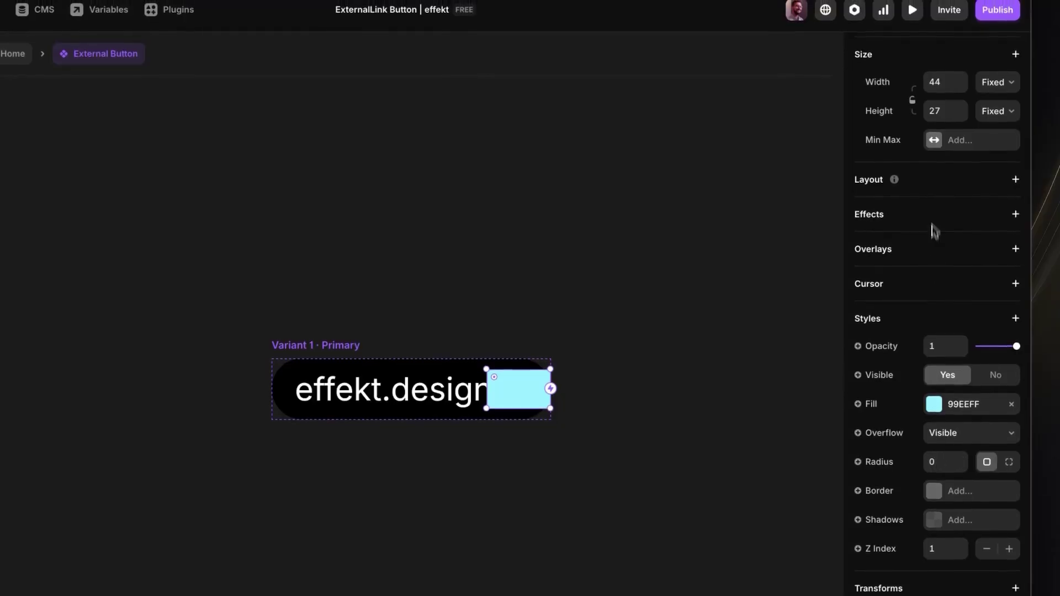
Step: Resize the cyan rectangle to 42×42 and round it into a full circle
{"action": "left_click", "coordinate": [939, 83]}
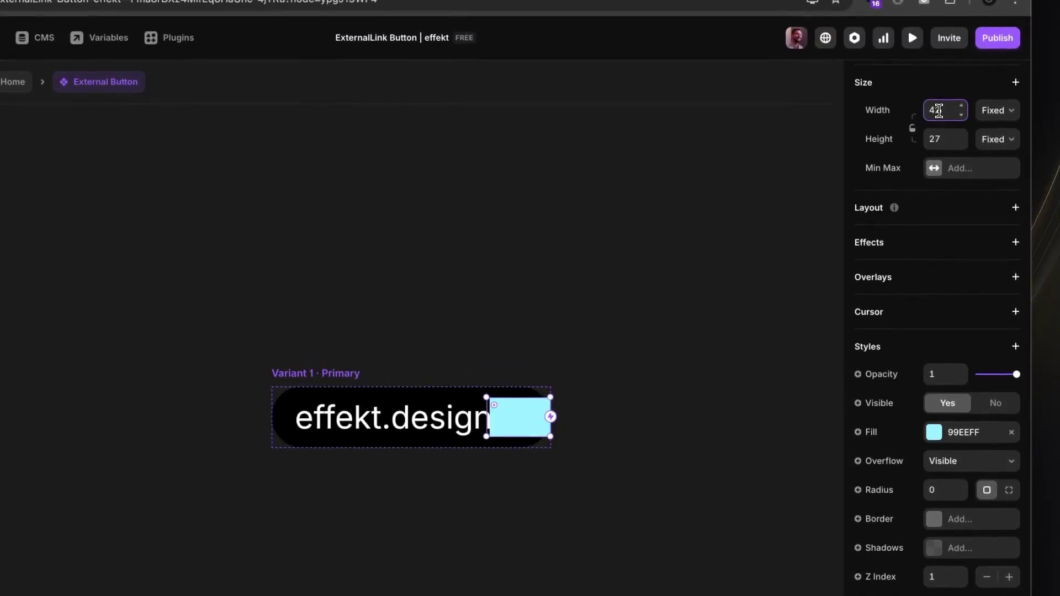
{"action": "type", "text": "42"}
{"action": "left_click", "coordinate": [941, 136]}
{"action": "type", "text": "42"}
{"action": "key", "text": "Return"}
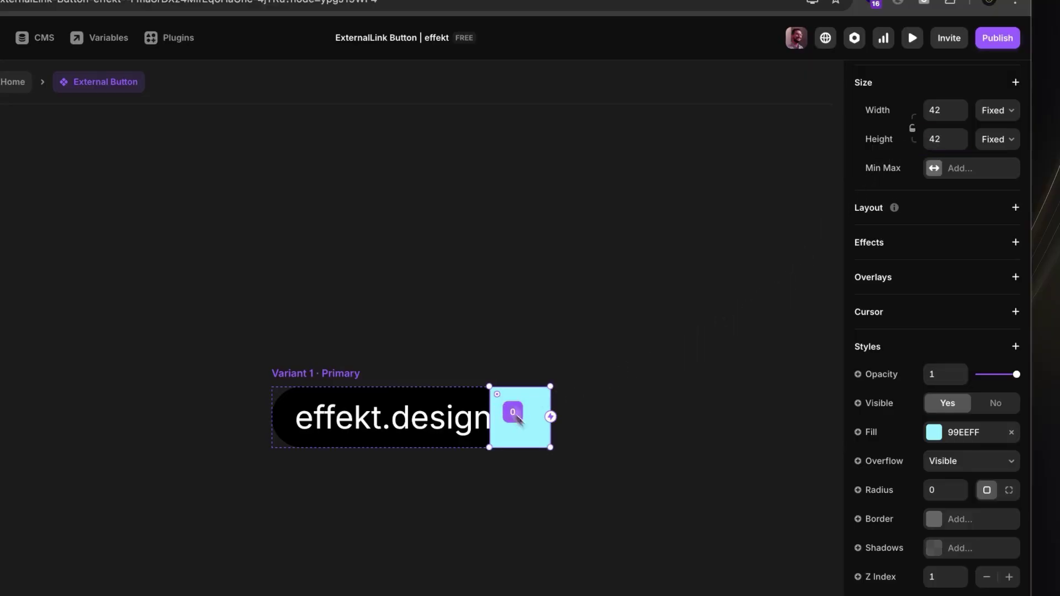
{"action": "left_click_drag", "start_coordinate": [516, 418], "coordinate": [580, 485]}
{"action": "left_click", "coordinate": [585, 507]}
Step: Rename the circle's layer to 'Circle'
{"action": "scroll", "coordinate": [525, 492], "scroll_direction": "up", "scroll_amount": 5}
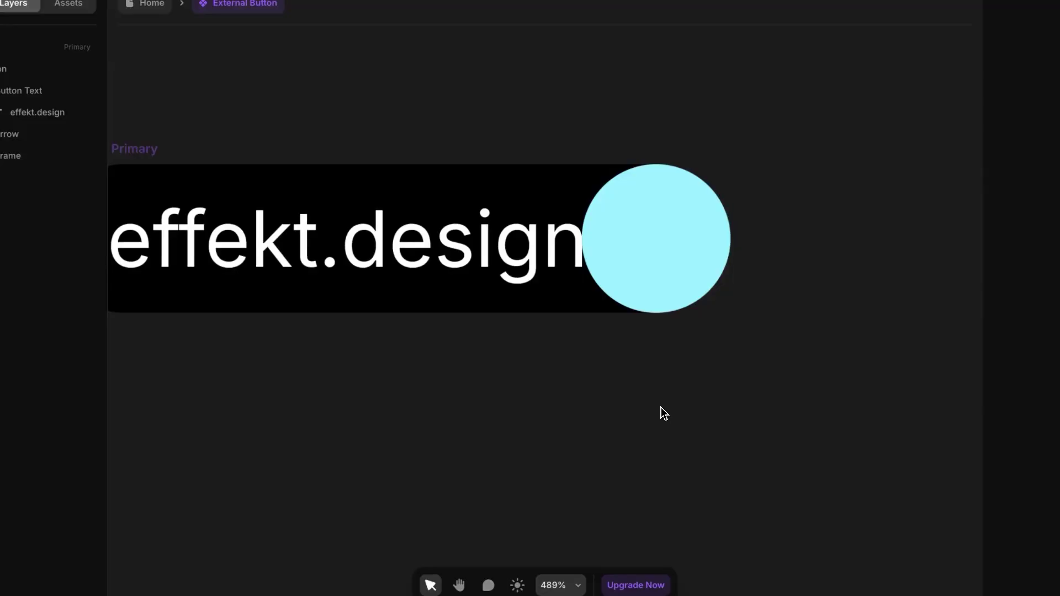
{"action": "left_click", "coordinate": [639, 265]}
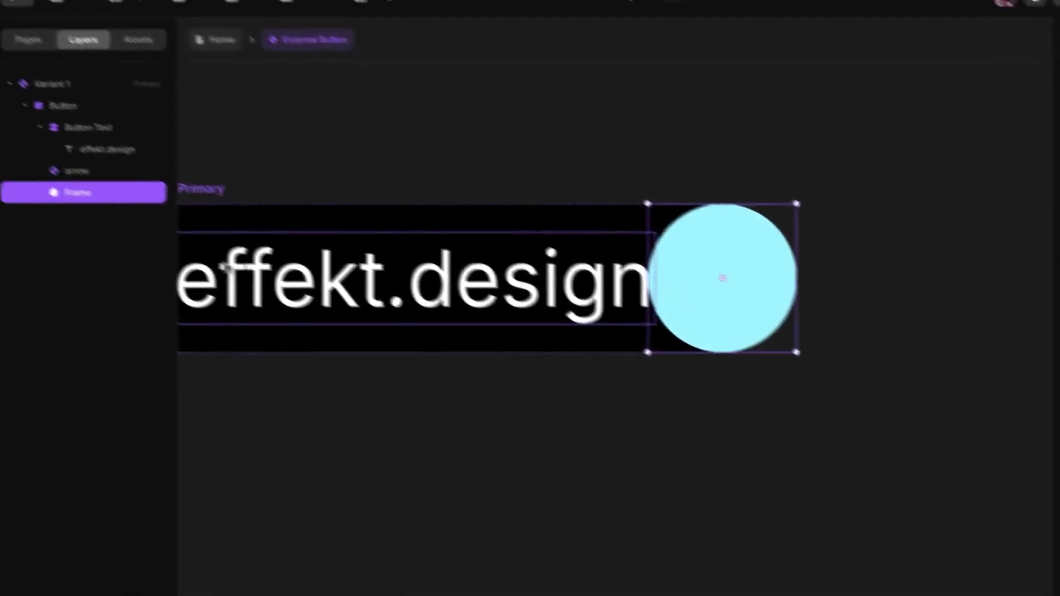
{"action": "double_click", "coordinate": [117, 215]}
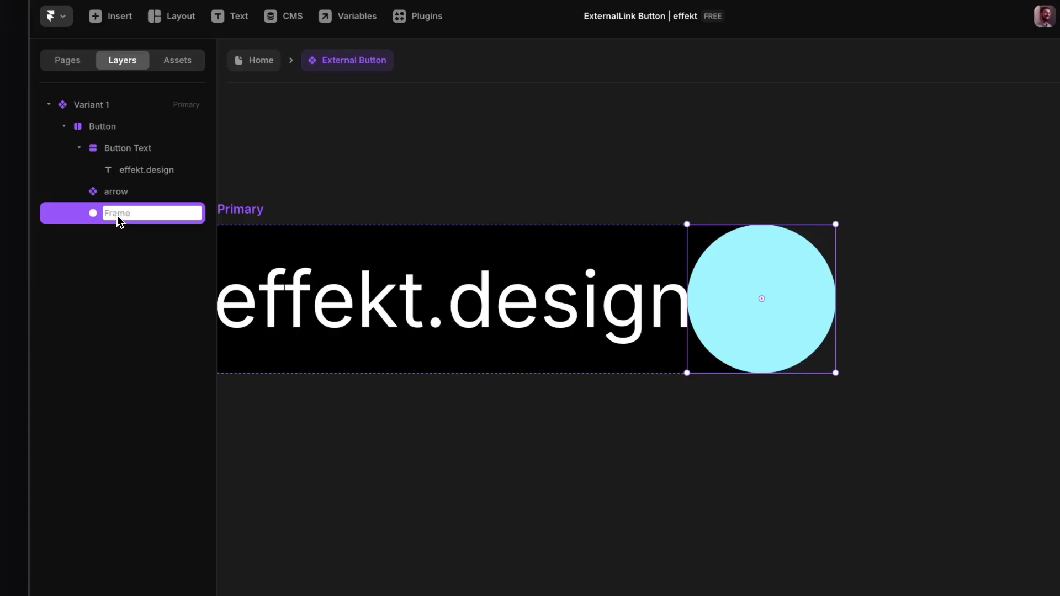
{"action": "type", "text": "Circle"}
{"action": "key", "text": "Return"}
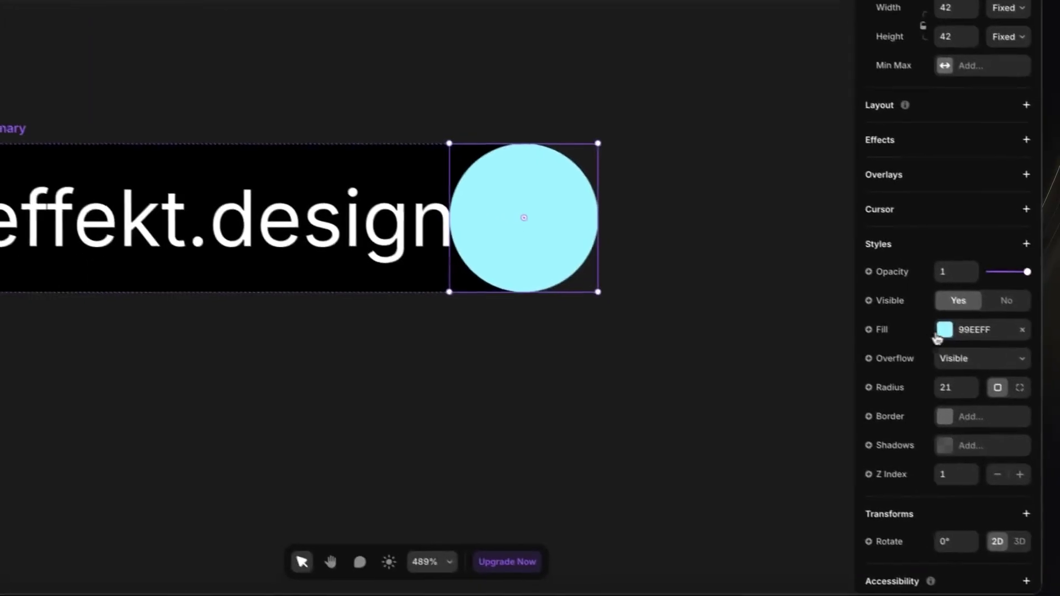
Step: Set the circle's fill to yellow FCC52D
{"action": "left_click", "coordinate": [936, 325]}
{"action": "left_click", "coordinate": [679, 466]}
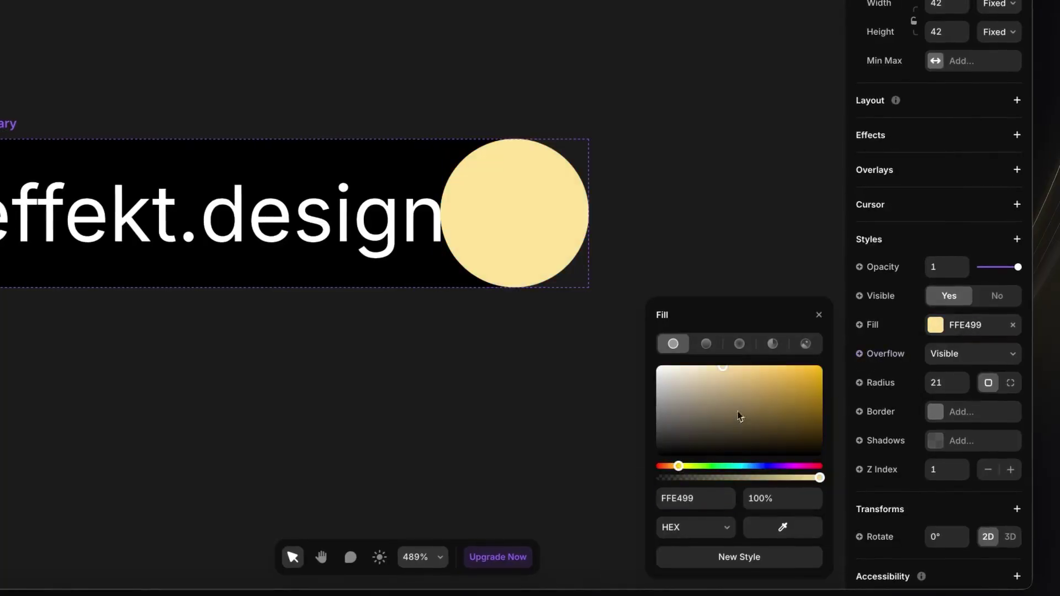
{"action": "left_click", "coordinate": [784, 380]}
{"action": "left_click_drag", "start_coordinate": [793, 386], "coordinate": [793, 371]}
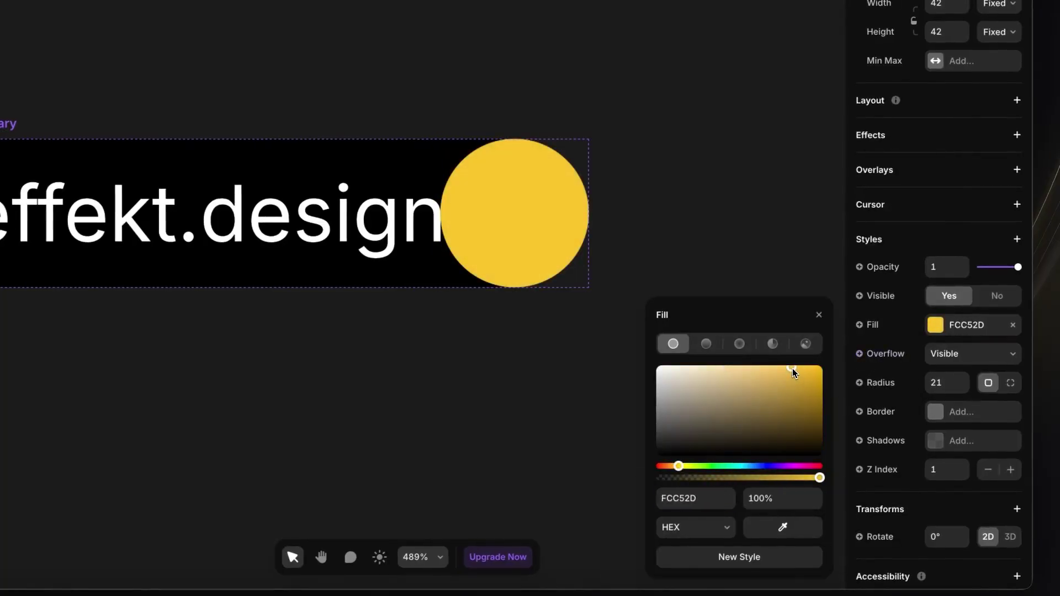
Step: Reselect the yellow Circle and review its Position and Styles settings
{"action": "left_click", "coordinate": [525, 378]}
{"action": "left_click", "coordinate": [490, 272]}
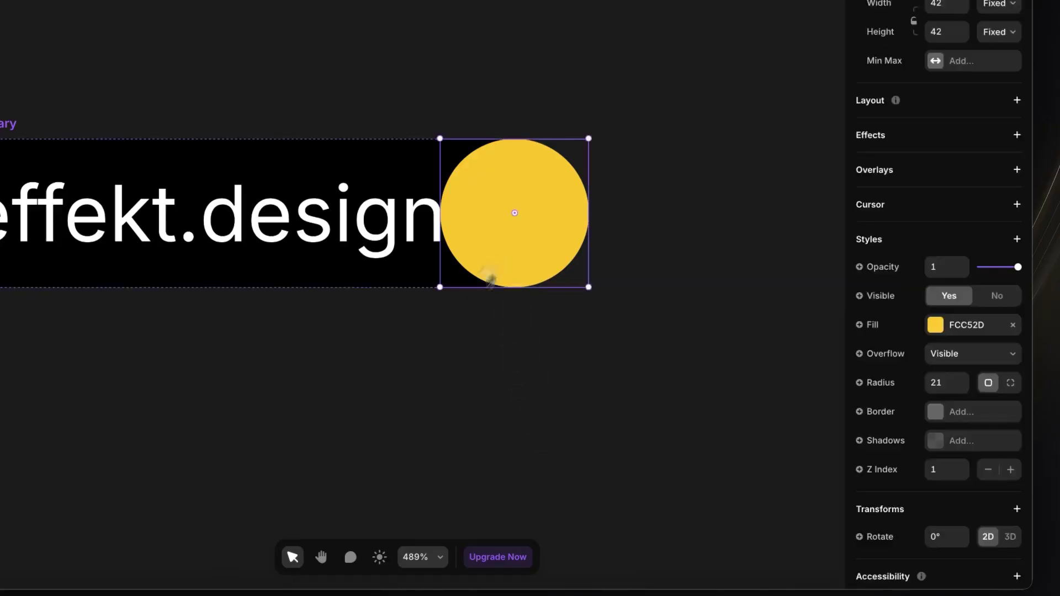
{"action": "left_click", "coordinate": [416, 368]}
{"action": "left_click", "coordinate": [593, 260]}
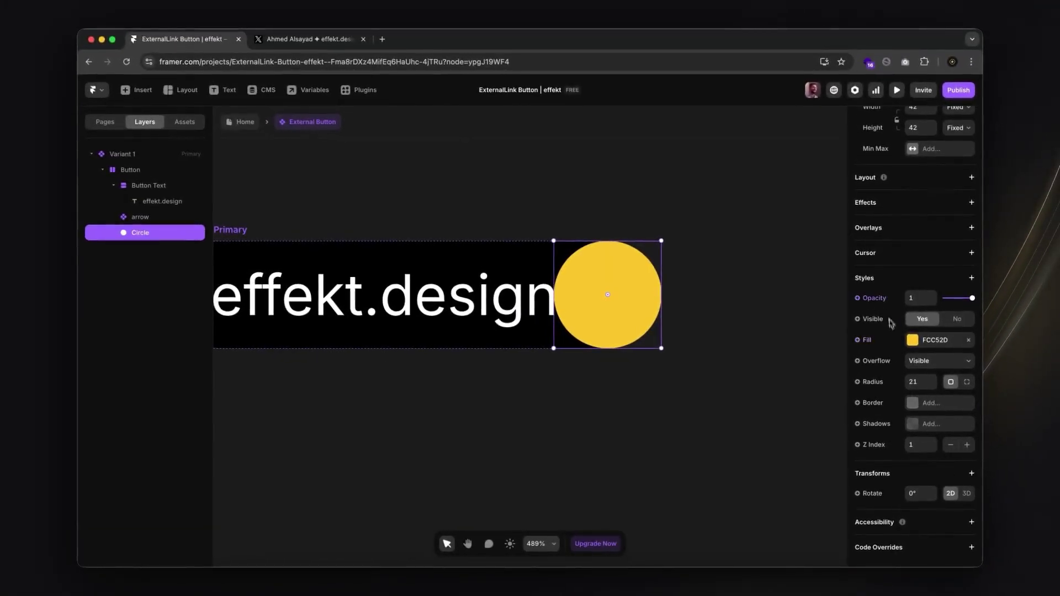
{"action": "scroll", "coordinate": [890, 322], "scroll_direction": "up", "scroll_amount": 5}
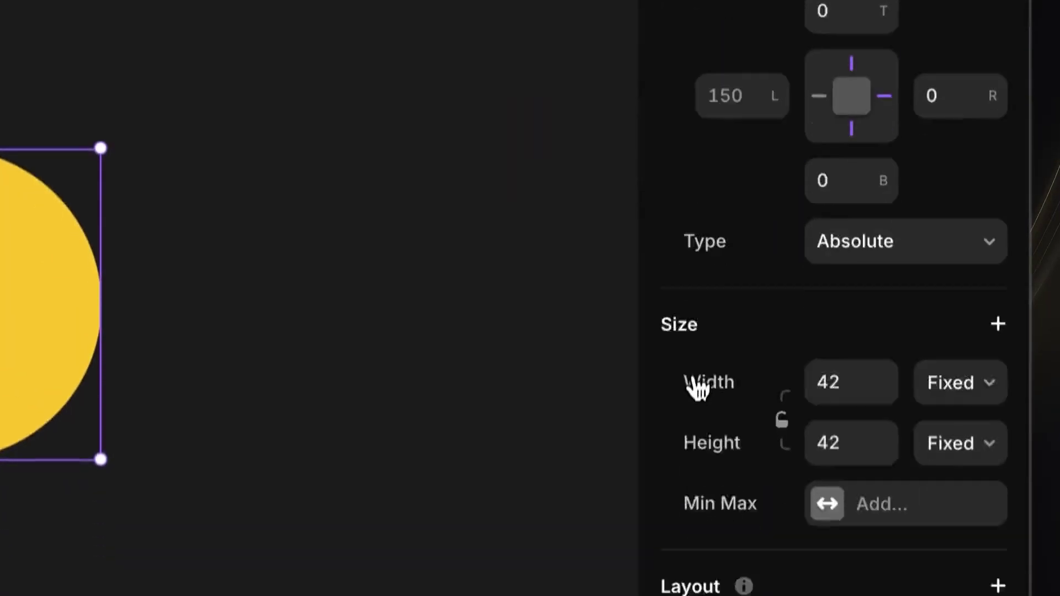
{"action": "scroll", "coordinate": [694, 389], "scroll_direction": "down", "scroll_amount": 5}
{"action": "scroll", "coordinate": [700, 397], "scroll_direction": "down", "scroll_amount": 10}
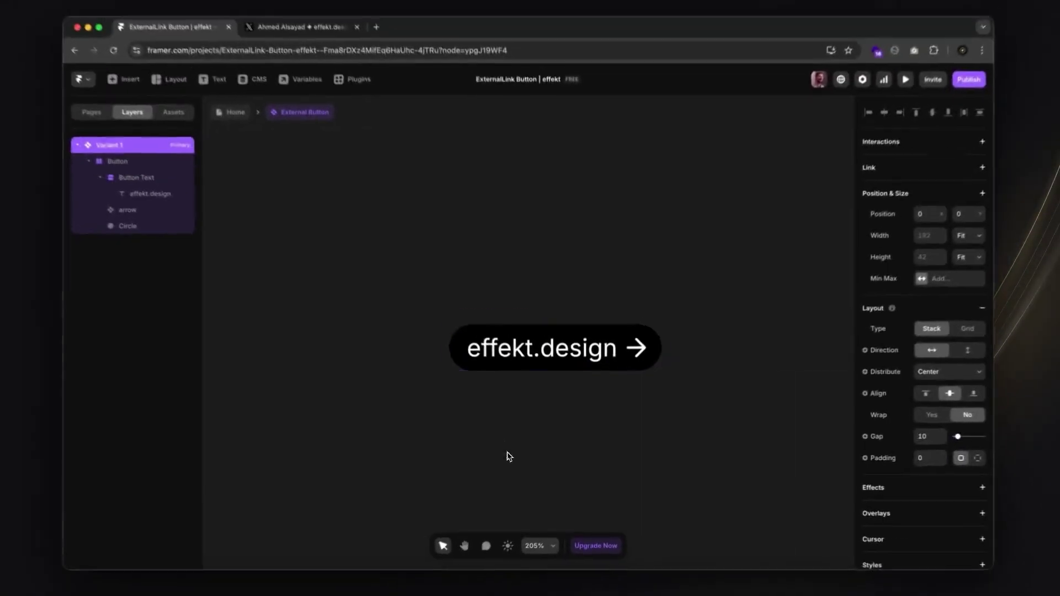
Step: Add a Hover variant and set its Circle's Right position to -42
{"action": "left_click", "coordinate": [546, 480]}
{"action": "left_click", "coordinate": [559, 491]}
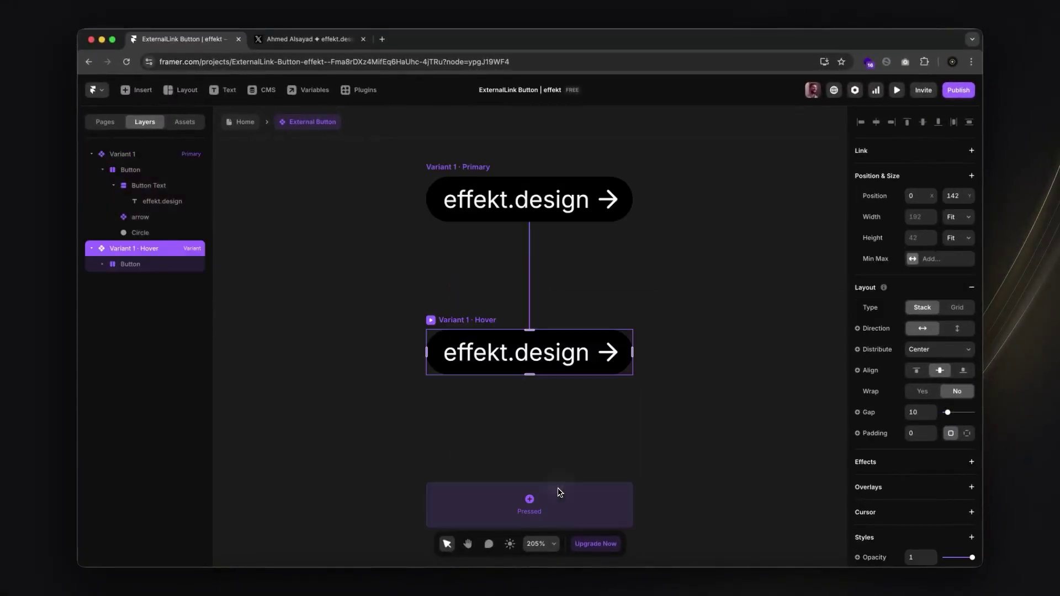
{"action": "left_click", "coordinate": [147, 269]}
{"action": "left_click", "coordinate": [153, 313]}
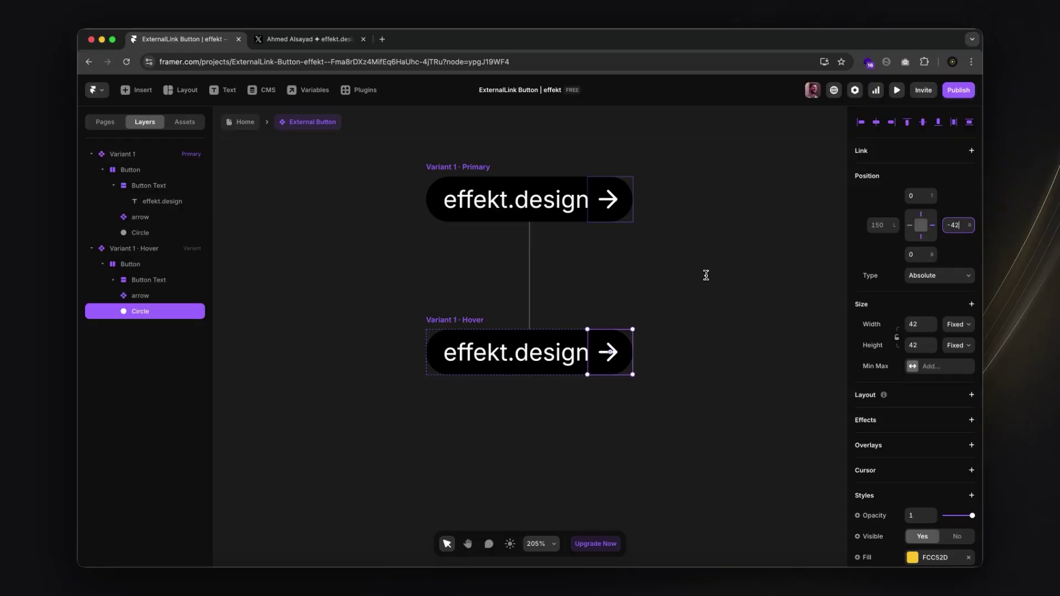
{"action": "type", "text": "-42"}
{"action": "key", "text": "Return"}
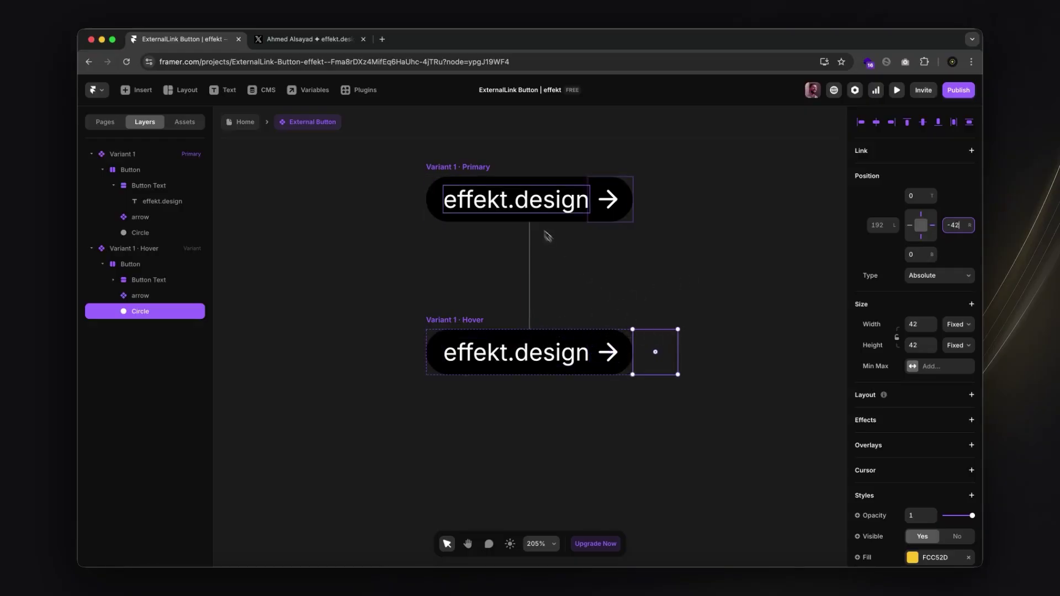
Step: Set Overflow to Visible and move the hover arrow onto the yellow circle
{"action": "left_click", "coordinate": [473, 172]}
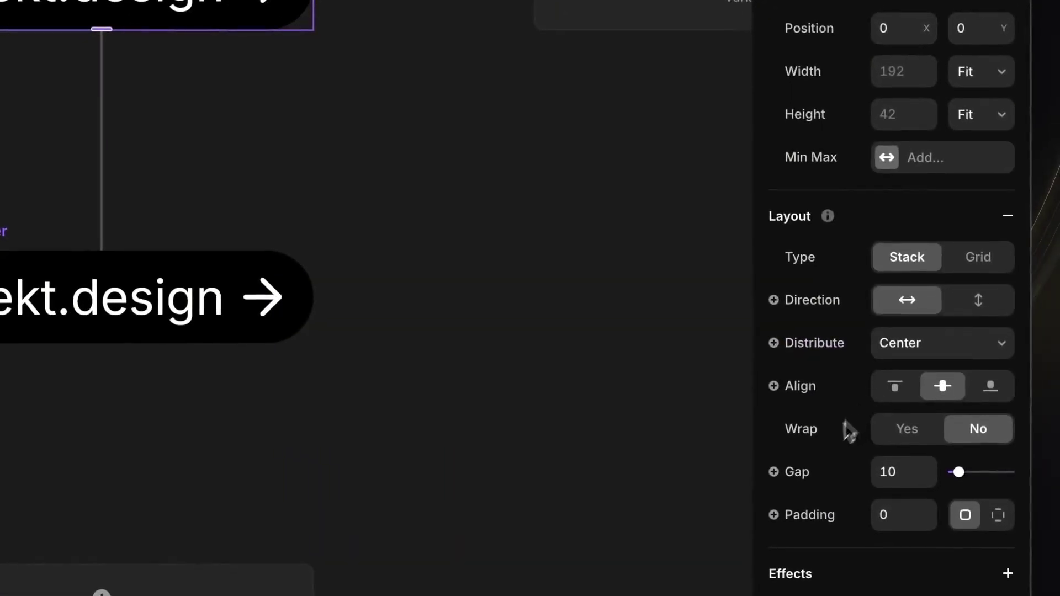
{"action": "scroll", "coordinate": [850, 431], "scroll_direction": "down", "scroll_amount": 10}
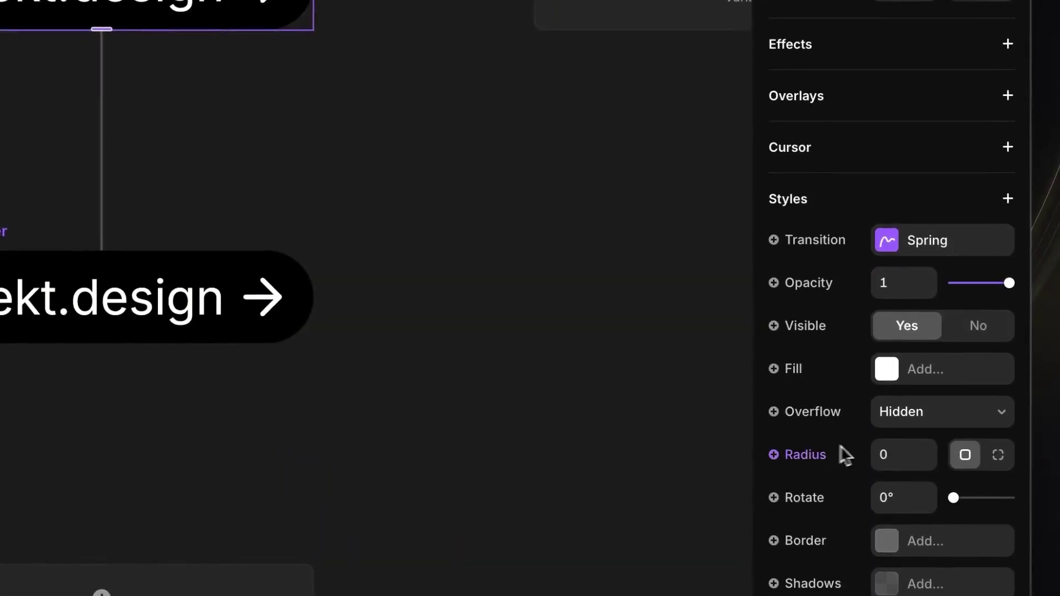
{"action": "left_click", "coordinate": [913, 429]}
{"action": "left_click", "coordinate": [914, 442]}
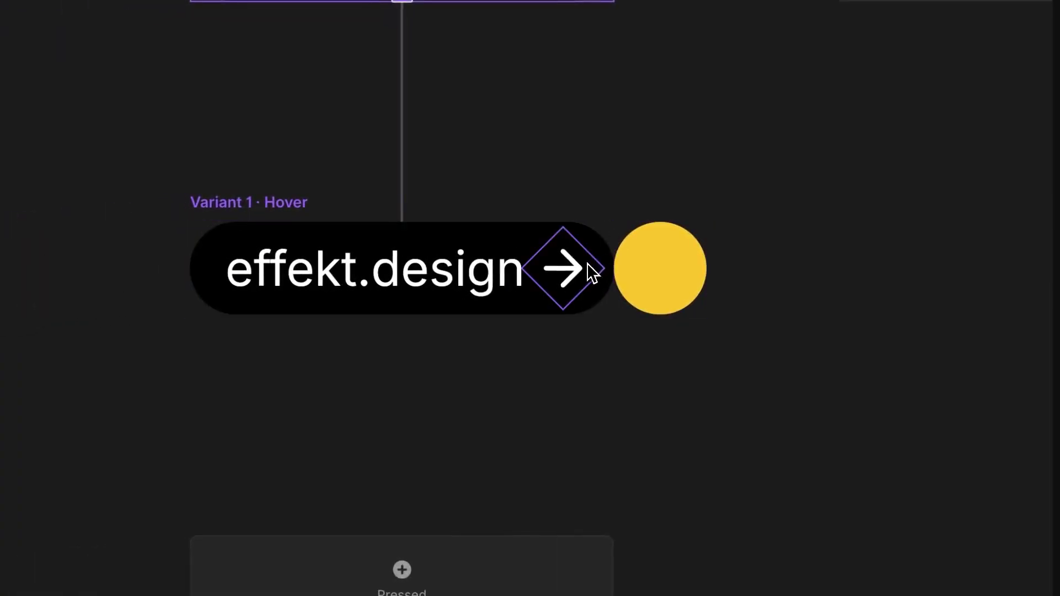
{"action": "left_click", "coordinate": [589, 266]}
{"action": "left_click_drag", "start_coordinate": [563, 277], "coordinate": [665, 275]}
{"action": "left_click", "coordinate": [685, 386]}
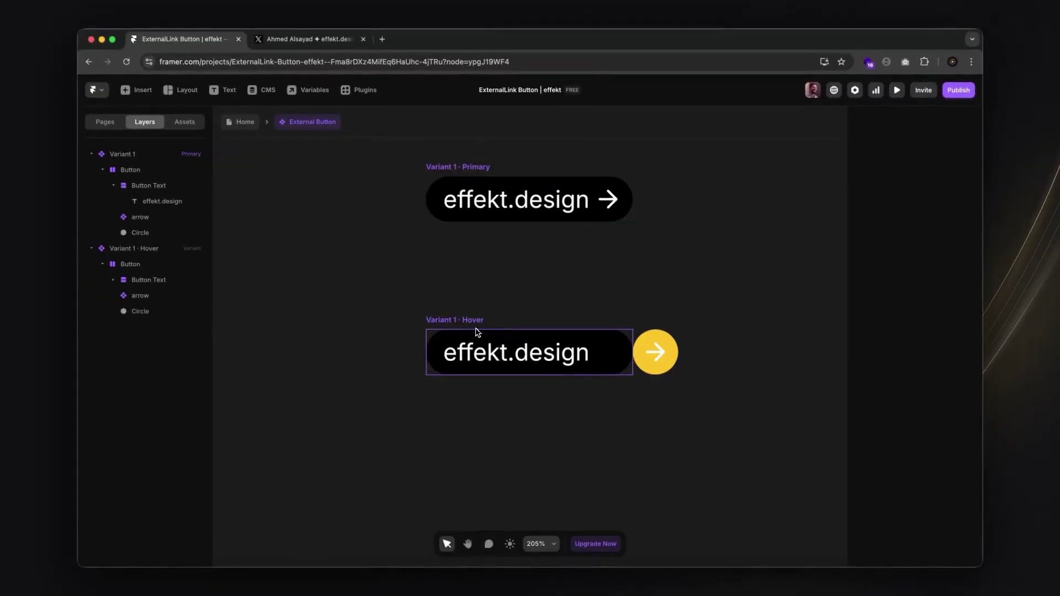
Step: Set the Hover variant's Button Text right padding to 16
{"action": "left_click", "coordinate": [442, 343]}
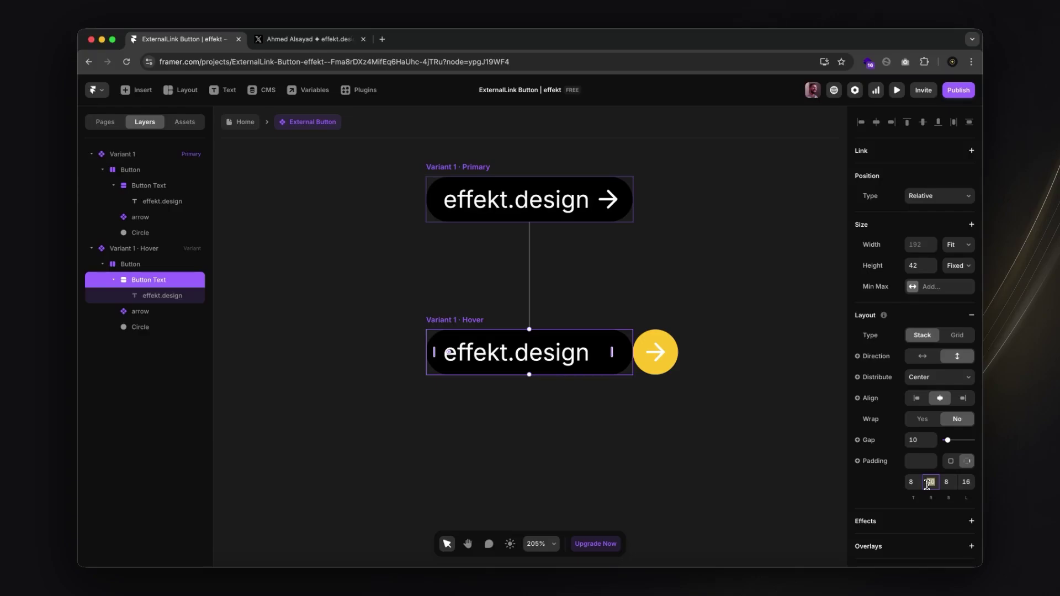
{"action": "type", "text": "16"}
{"action": "key", "text": "Return"}
{"action": "left_click", "coordinate": [757, 508]}
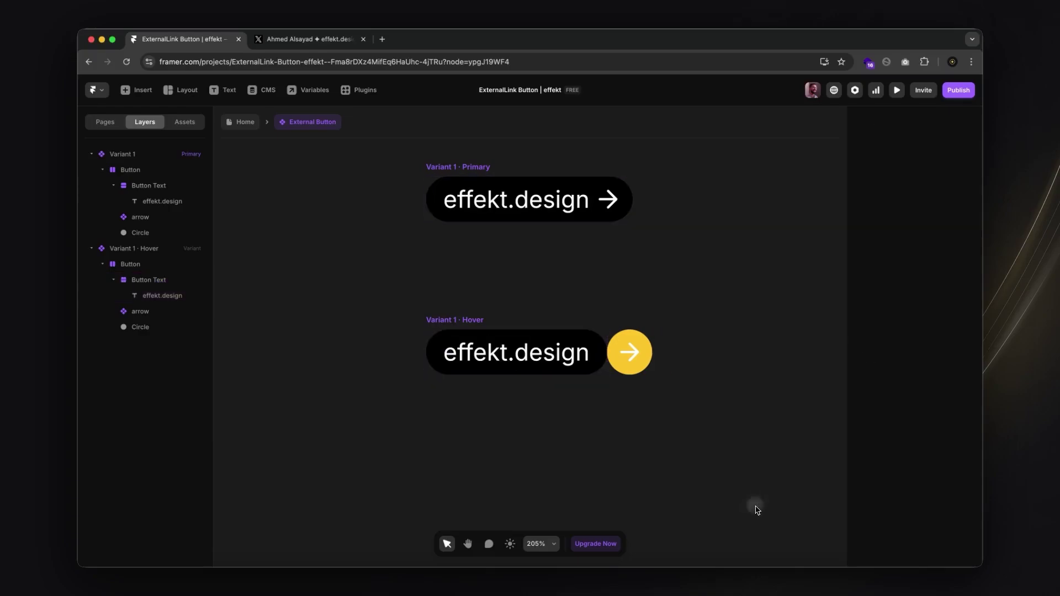
Step: Rotate the hover arrow to point up-right and save the project
{"action": "left_click", "coordinate": [624, 358]}
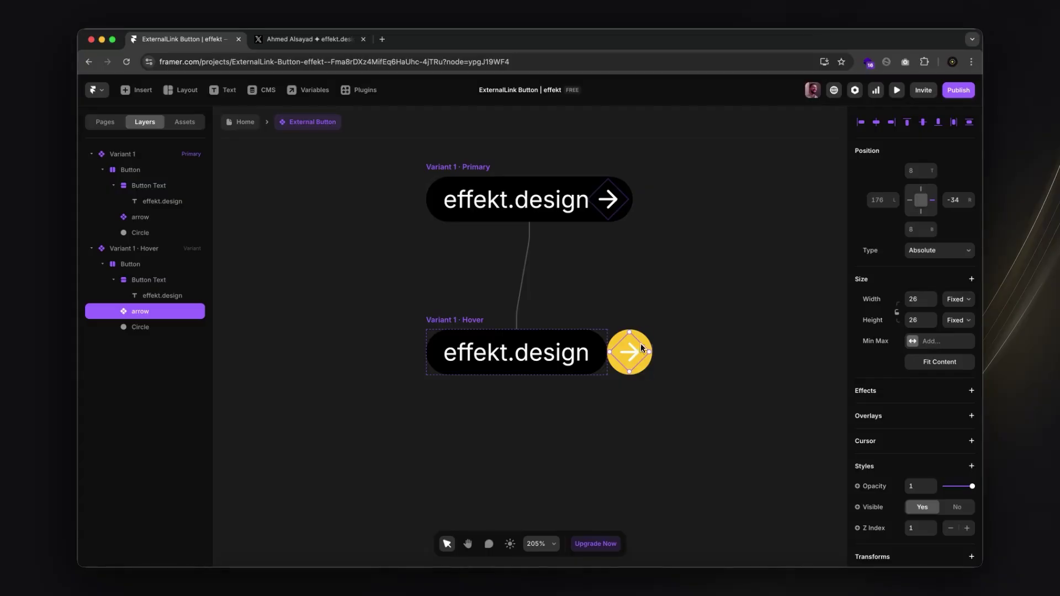
{"action": "left_click_drag", "start_coordinate": [633, 325], "coordinate": [612, 327]}
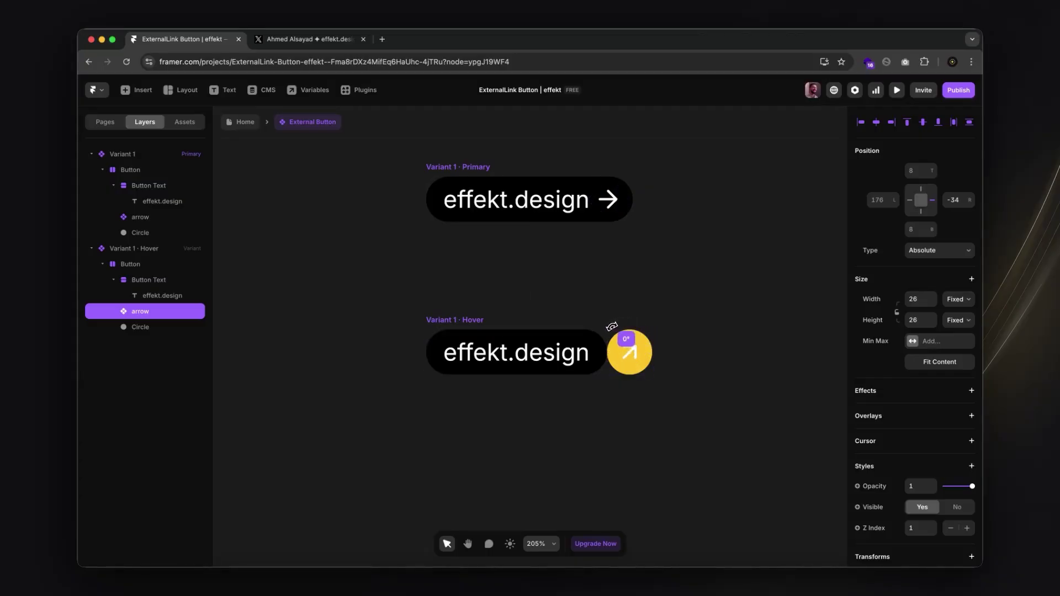
{"action": "left_click", "coordinate": [711, 304]}
{"action": "key", "text": "super+s"}
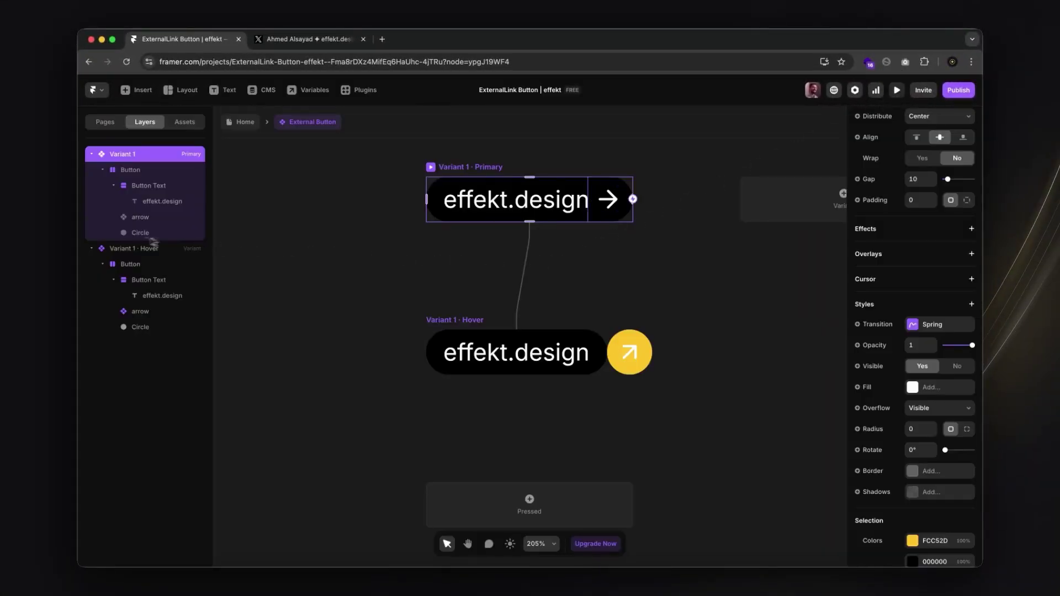
Step: Scale the Primary Circle to 0.9 and keep the Hover Circle at scale 1
{"action": "left_click", "coordinate": [125, 237]}
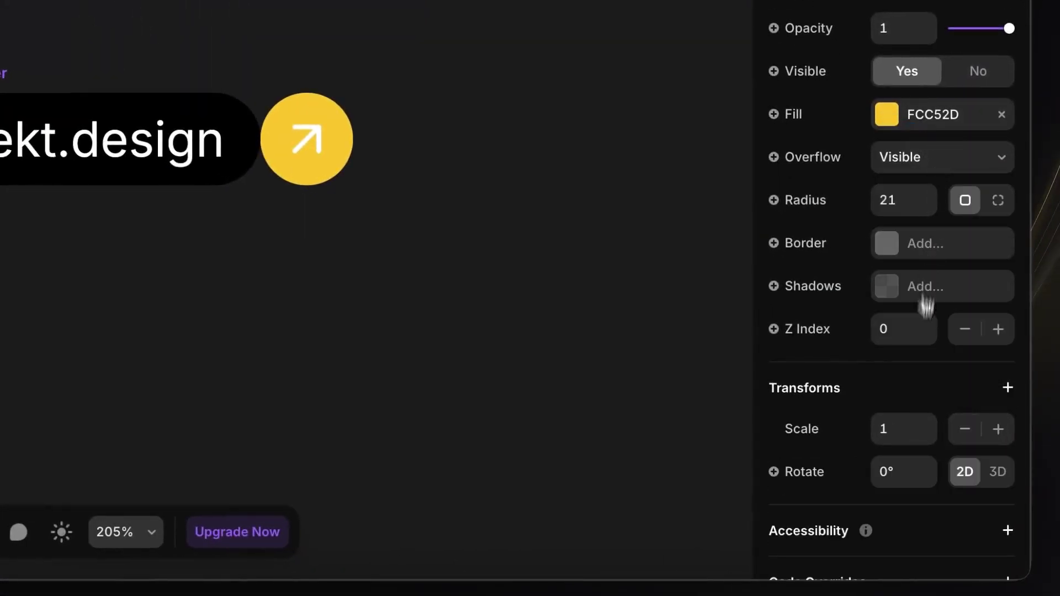
{"action": "left_click", "coordinate": [958, 430]}
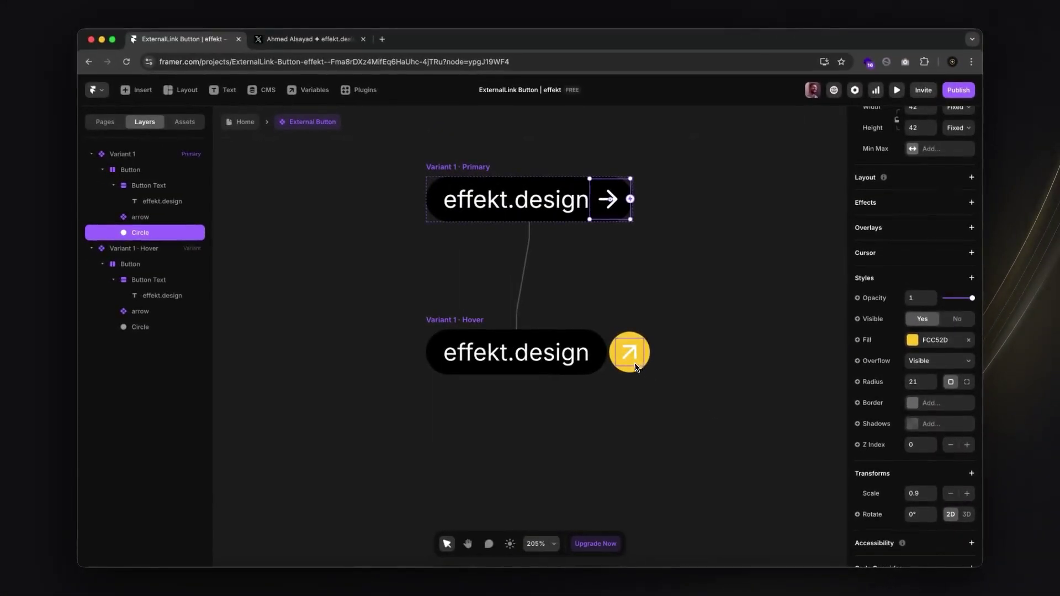
{"action": "left_click", "coordinate": [602, 348]}
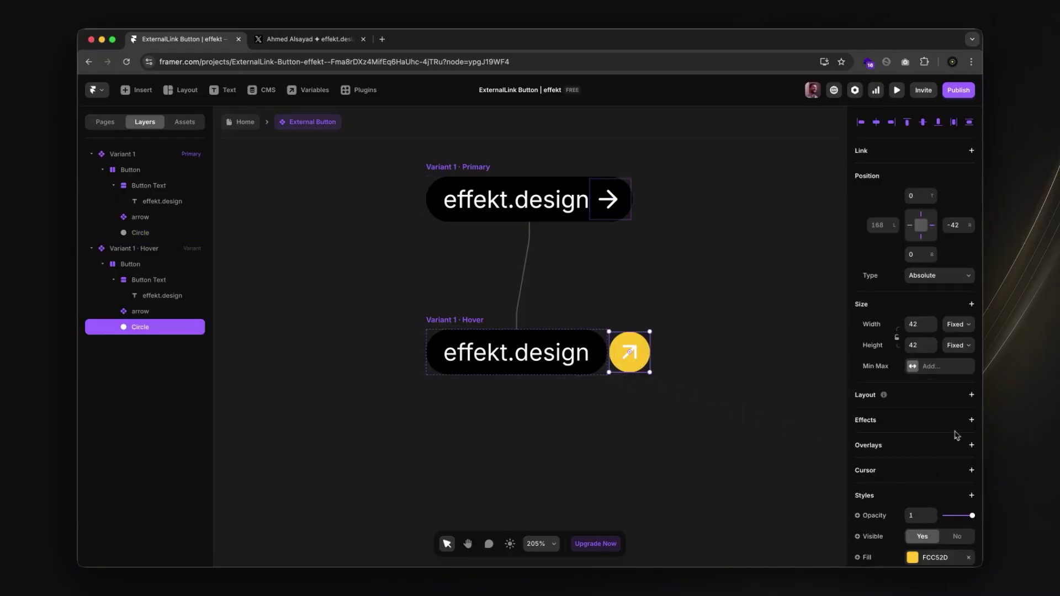
{"action": "scroll", "coordinate": [925, 530], "scroll_direction": "down", "scroll_amount": 5}
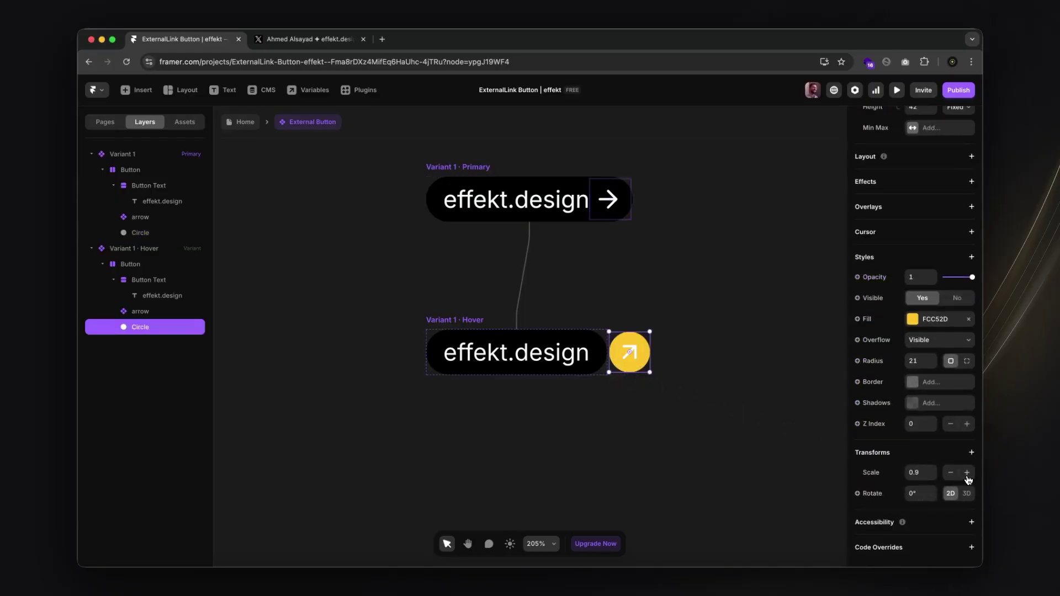
{"action": "left_click", "coordinate": [967, 473]}
{"action": "left_click", "coordinate": [699, 496]}
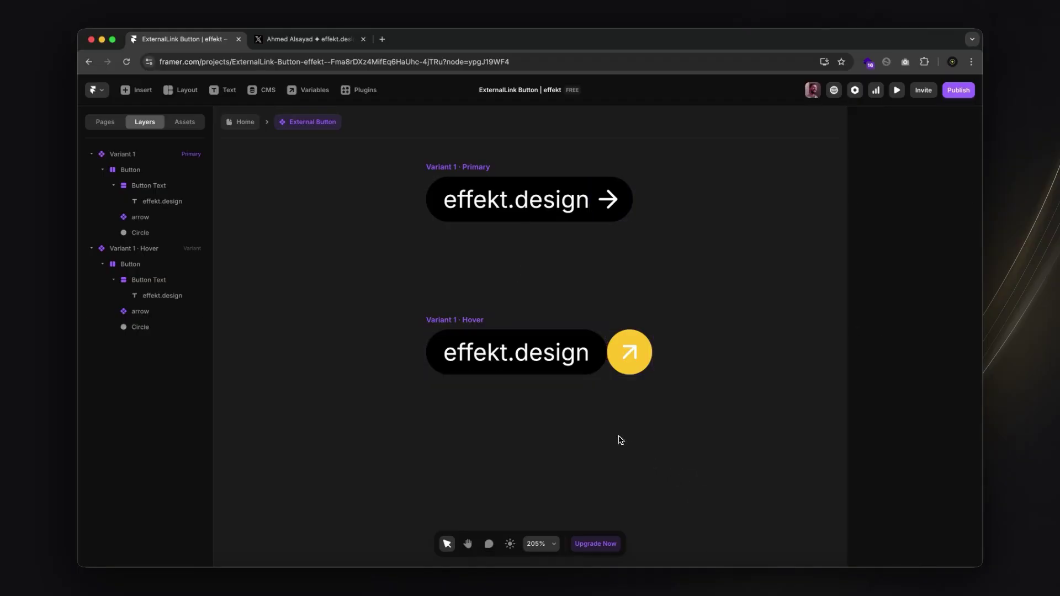
{"action": "left_click", "coordinate": [452, 322]}
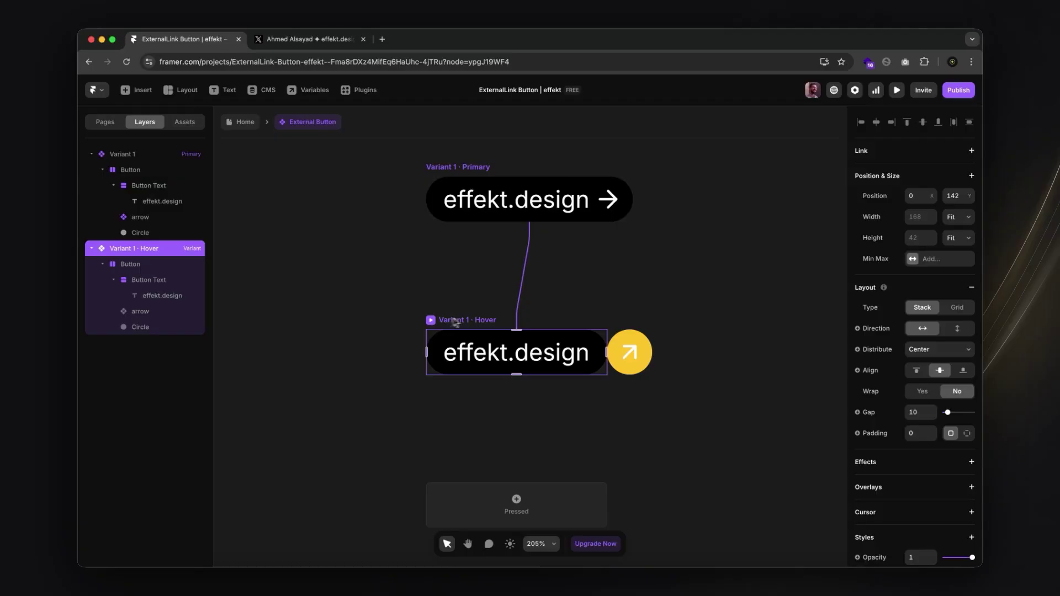
Step: Switch the Primary-to-Hover transition from spring to Ease lasting 0.6 seconds
{"action": "left_click", "coordinate": [656, 314]}
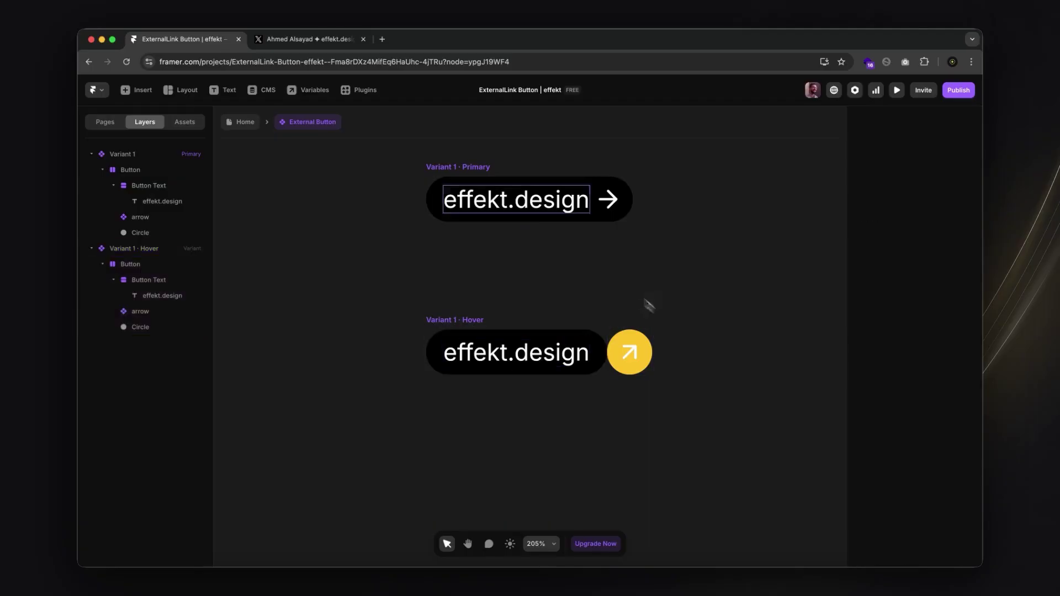
{"action": "left_click", "coordinate": [472, 172]}
{"action": "left_click", "coordinate": [912, 325]}
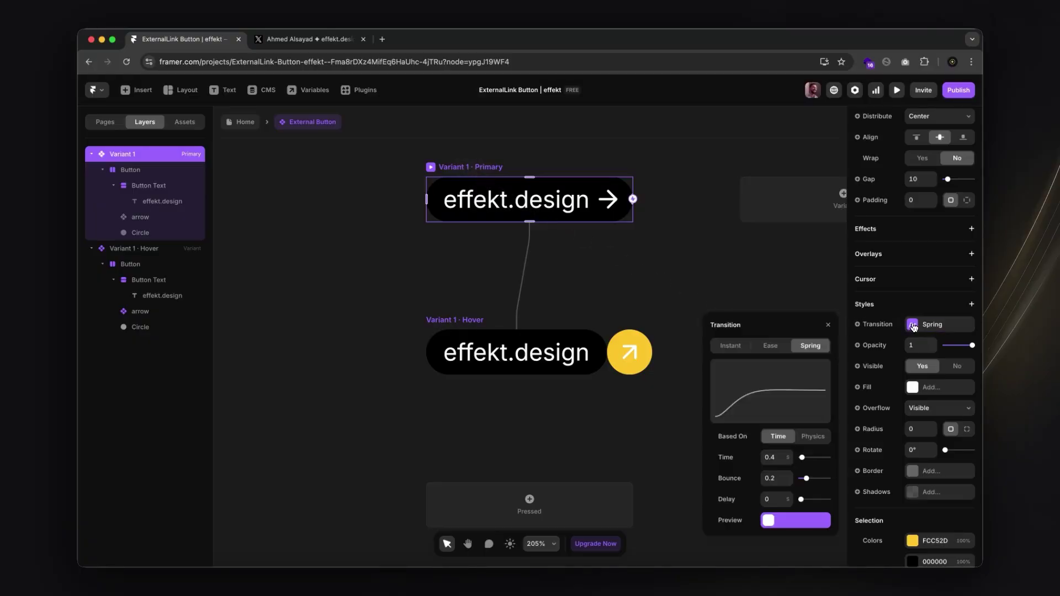
{"action": "left_click", "coordinate": [777, 351]}
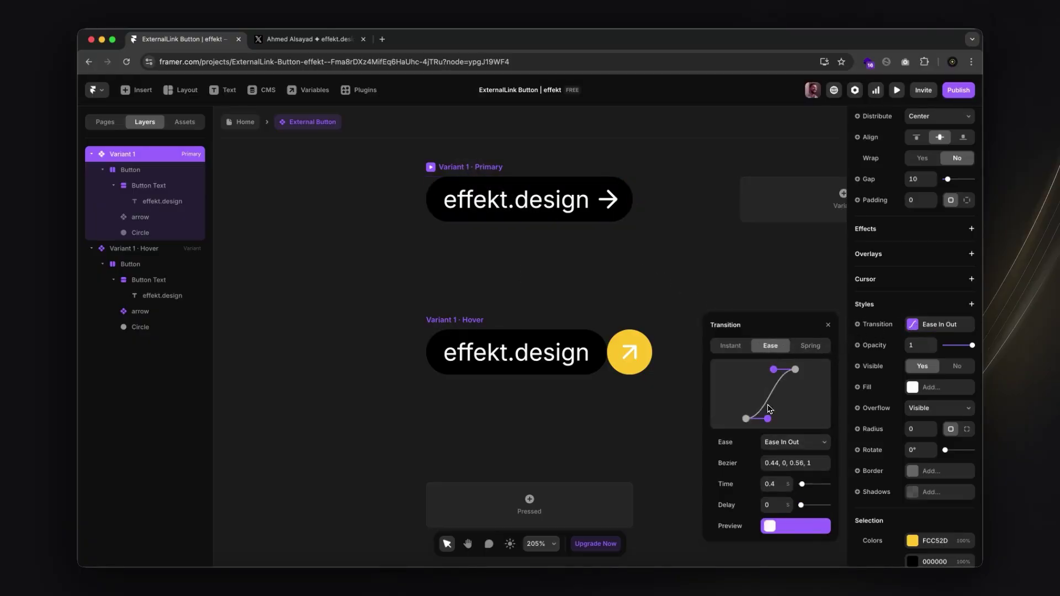
{"action": "left_click_drag", "start_coordinate": [768, 419], "coordinate": [773, 417]}
{"action": "left_click", "coordinate": [775, 488]}
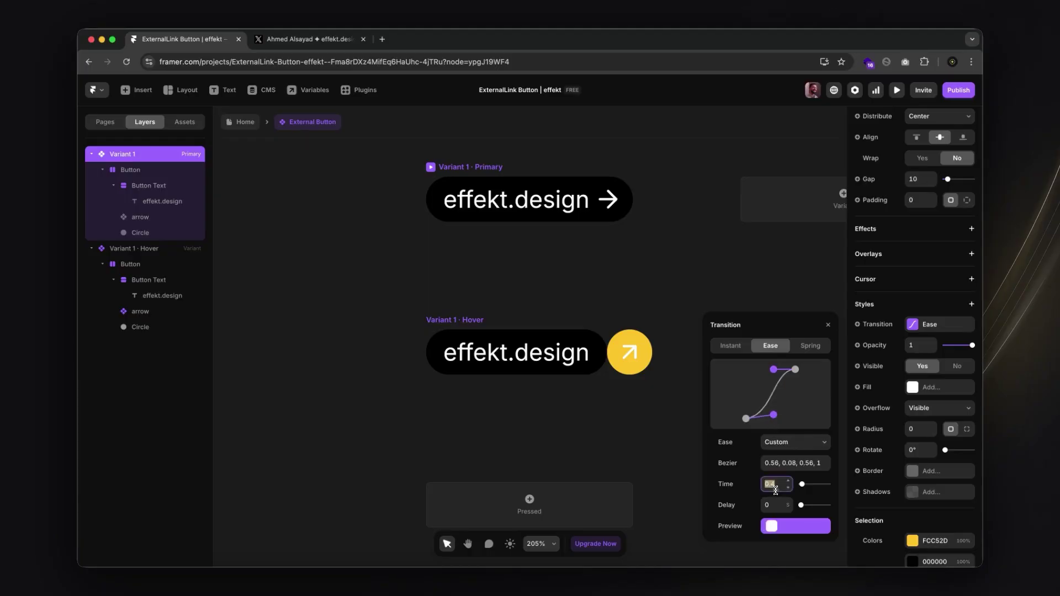
{"action": "type", "text": "0.6"}
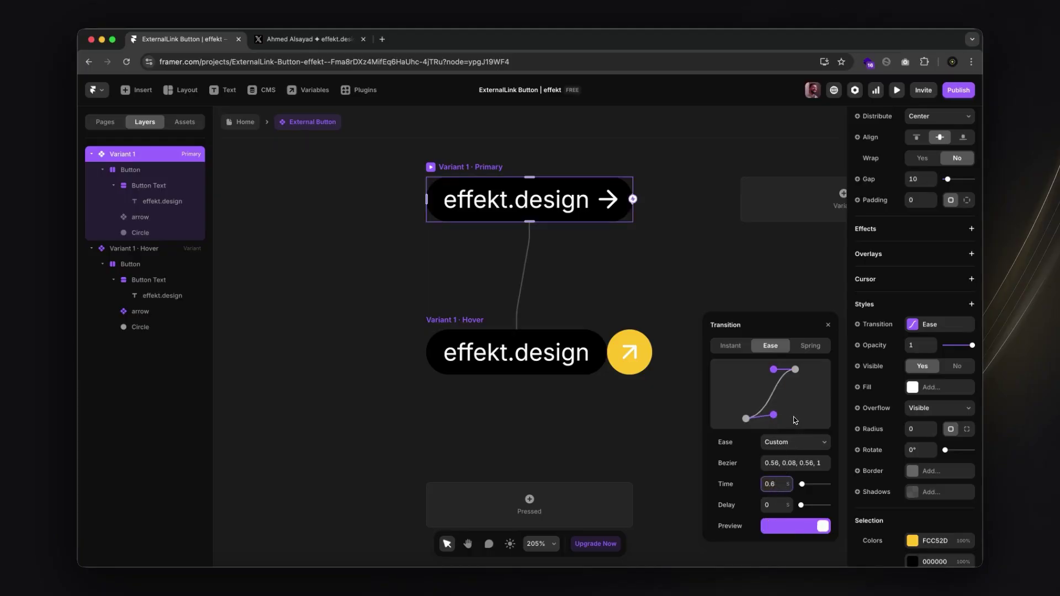
{"action": "key", "text": "Return"}
Step: Shape the Bezier control points into a custom ease curve and preview the hover
{"action": "left_click_drag", "start_coordinate": [777, 417], "coordinate": [785, 418]}
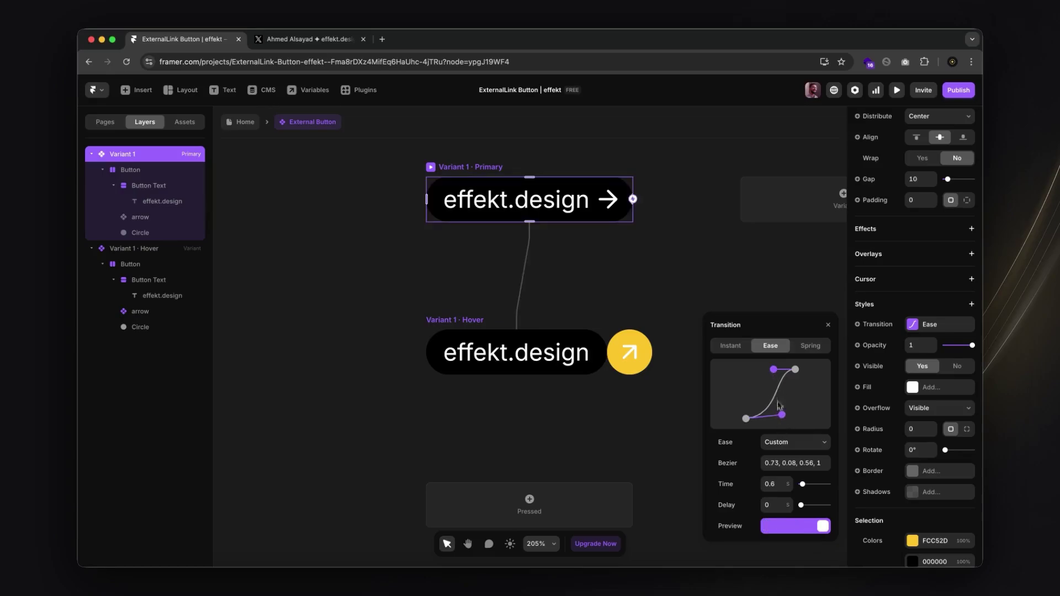
{"action": "left_click_drag", "start_coordinate": [784, 417], "coordinate": [754, 404]}
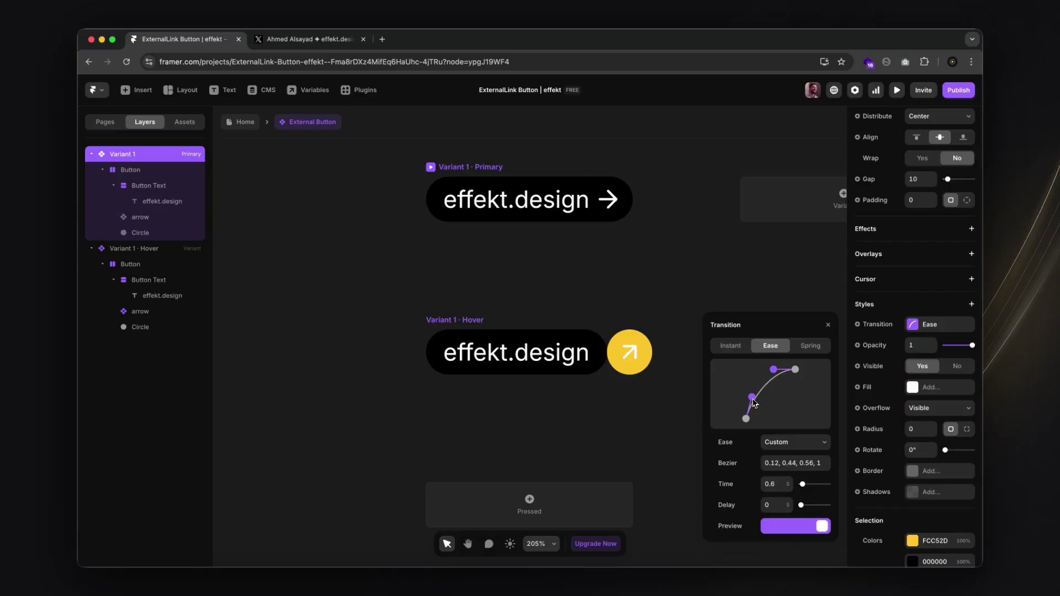
{"action": "left_click_drag", "start_coordinate": [775, 374], "coordinate": [768, 376]}
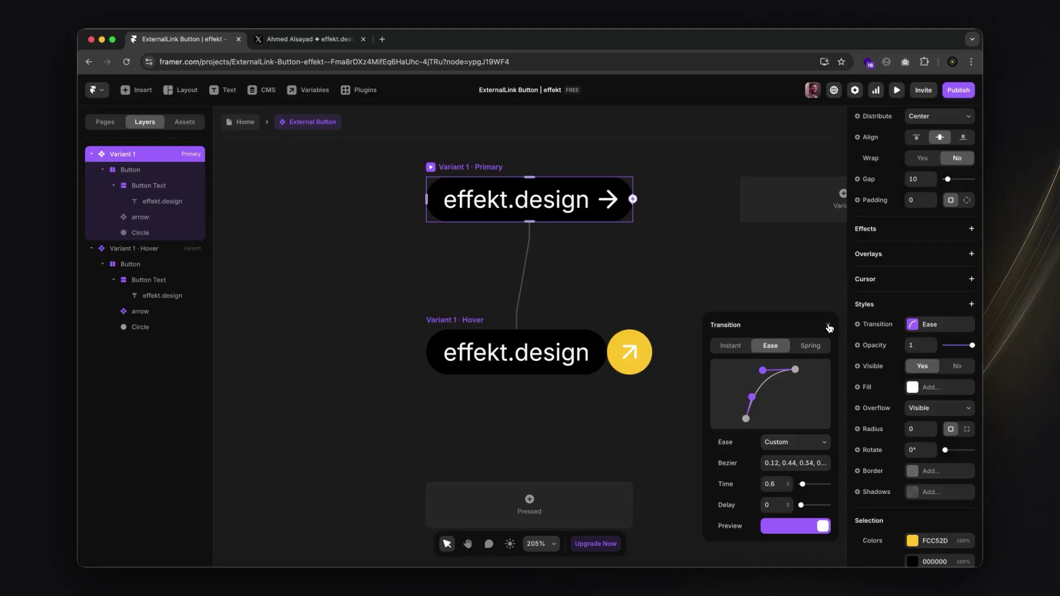
{"action": "left_click", "coordinate": [829, 327]}
{"action": "left_click", "coordinate": [897, 90]}
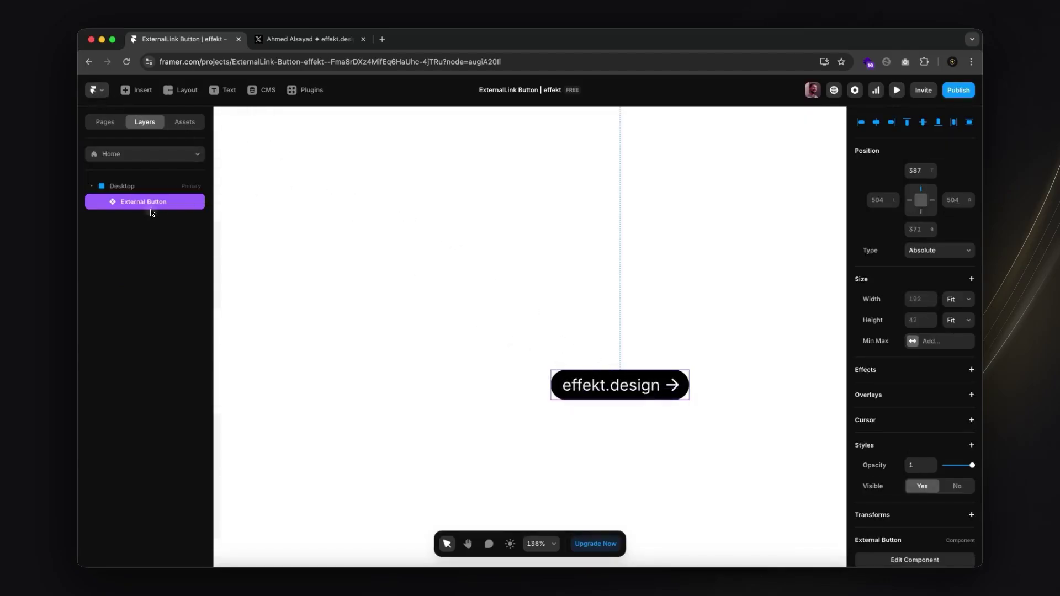
Step: Bind the effekt.design label text to a new plain text variable named Button Text
{"action": "left_click", "coordinate": [500, 346]}
{"action": "left_click", "coordinate": [604, 387]}
{"action": "double_click", "coordinate": [603, 386]}
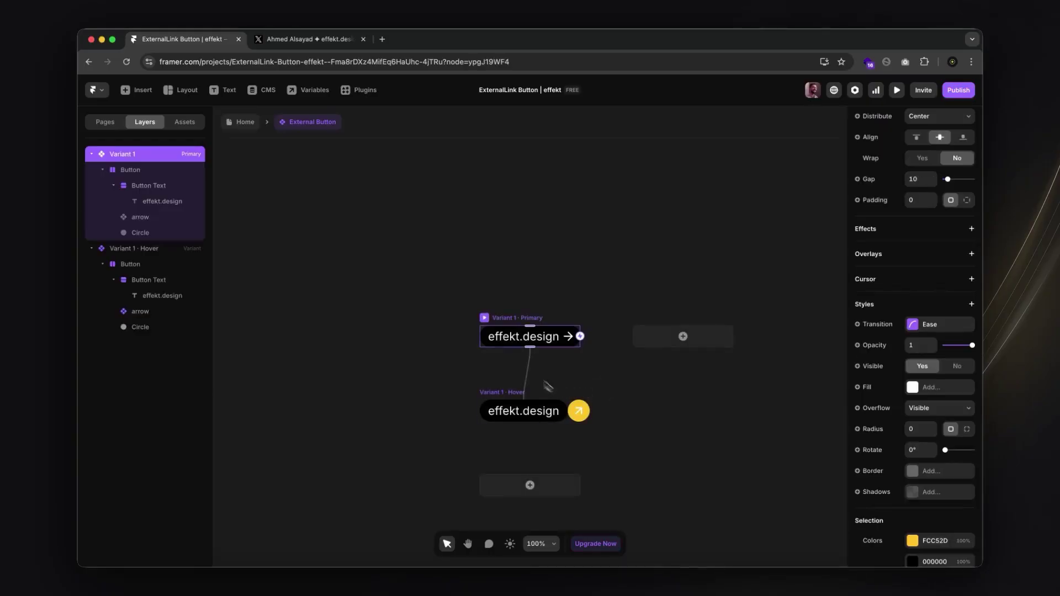
{"action": "left_click", "coordinate": [524, 337]}
{"action": "left_click", "coordinate": [892, 401]}
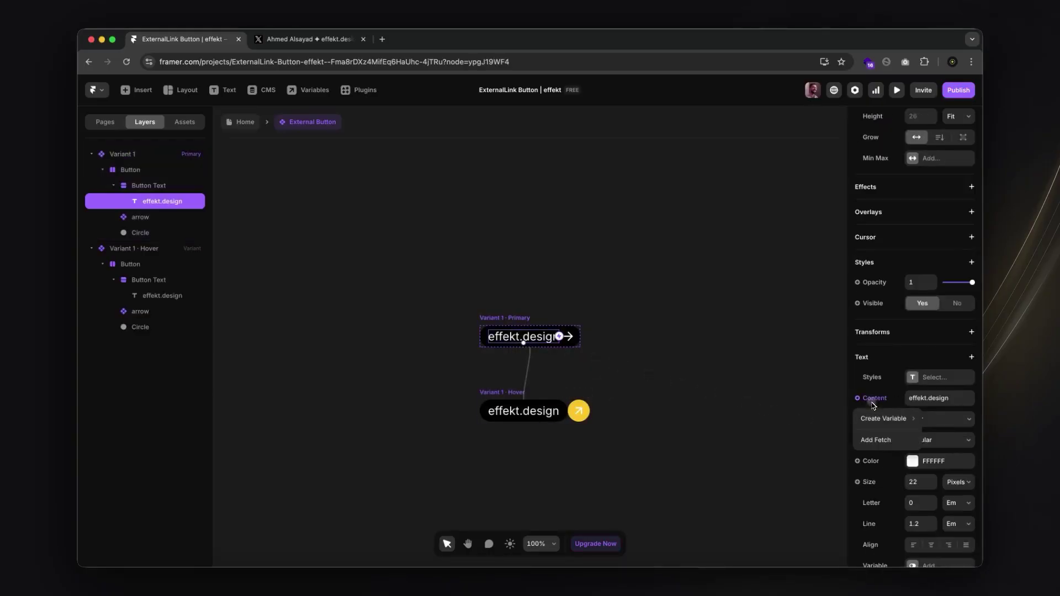
{"action": "mouse_move", "coordinate": [885, 418]}
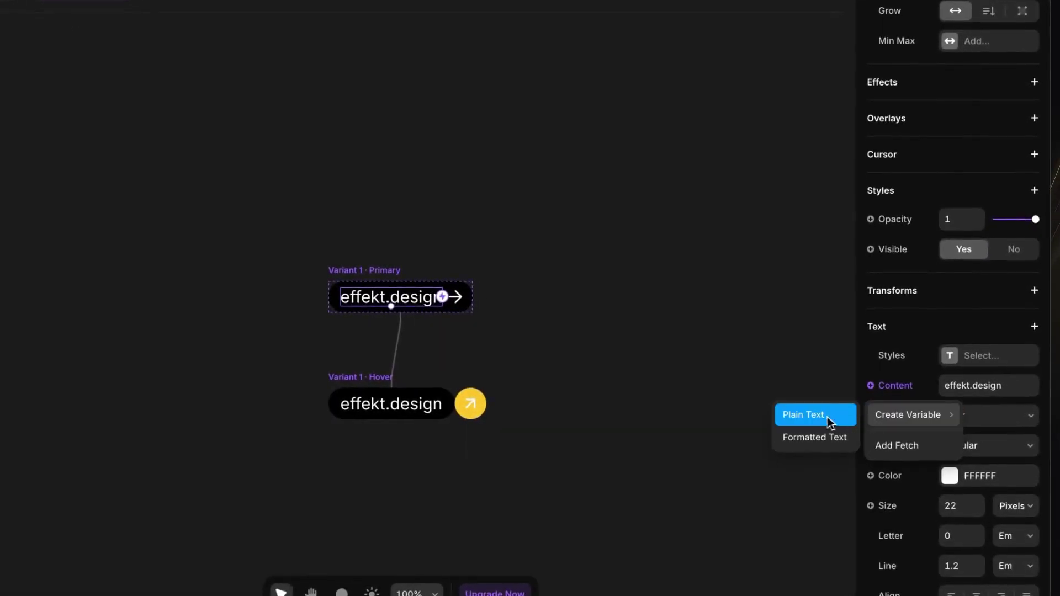
{"action": "left_click", "coordinate": [828, 420]}
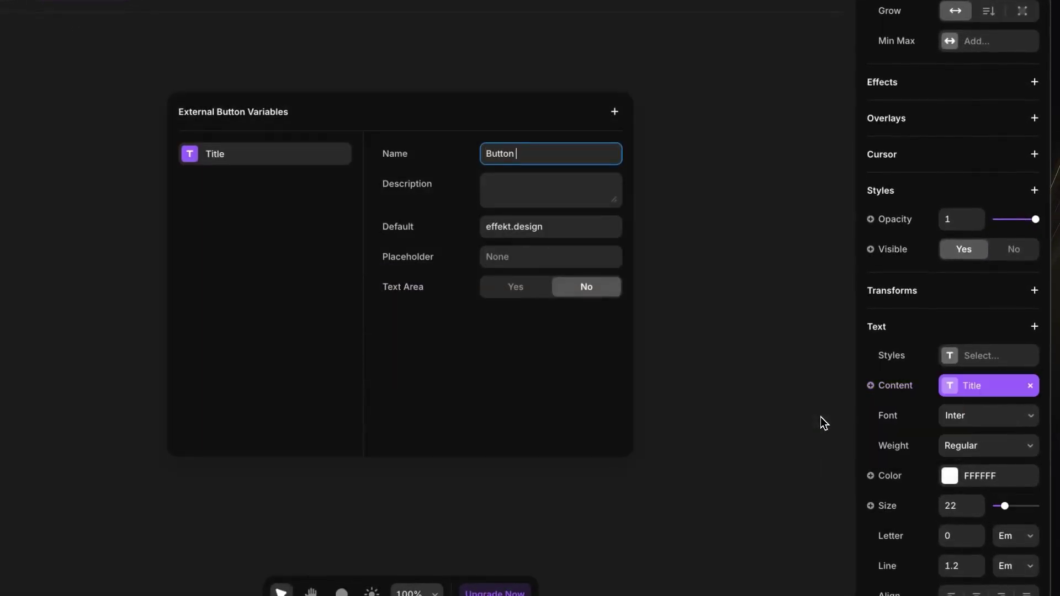
{"action": "type", "text": "Button Text"}
{"action": "left_click", "coordinate": [761, 358]}
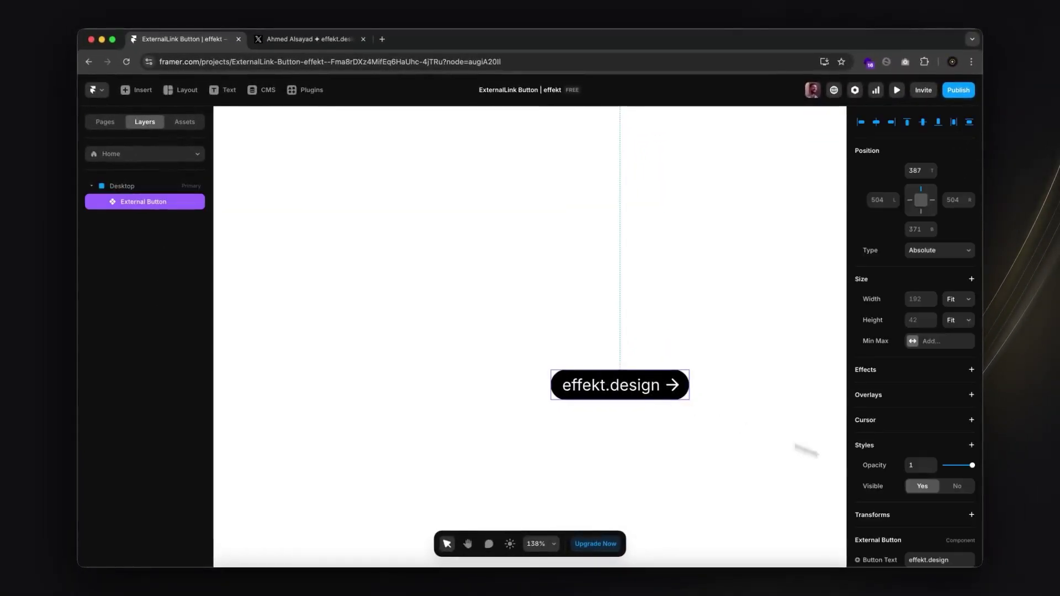
Step: Set this button instance's Button Text value to LinkedIn
{"action": "scroll", "coordinate": [931, 445], "scroll_direction": "down", "scroll_amount": 2}
{"action": "left_click", "coordinate": [920, 474]}
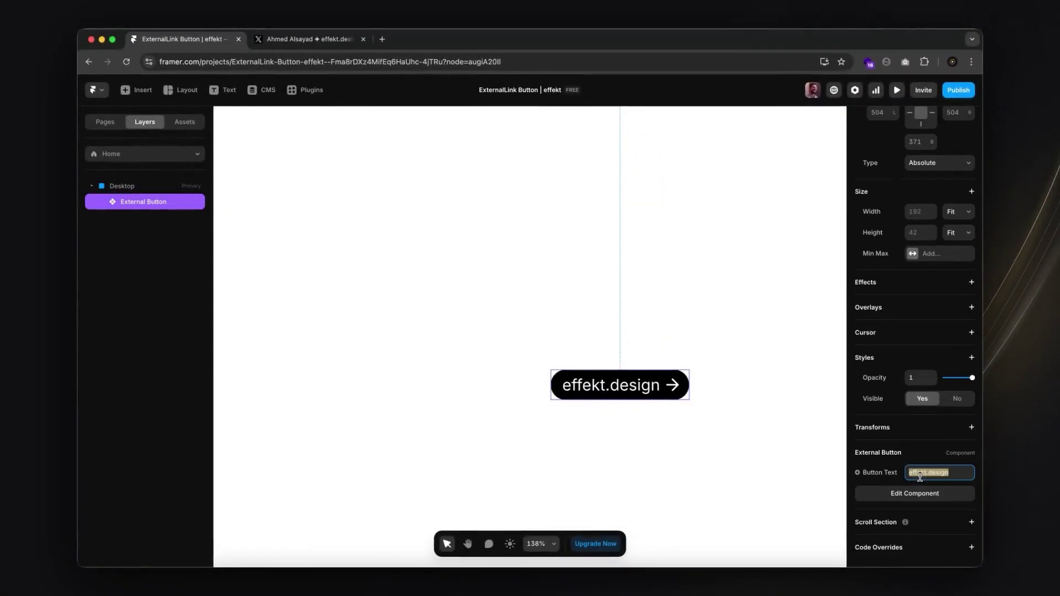
{"action": "type", "text": "Lin"}
{"action": "type", "text": "n"}
{"action": "left_click", "coordinate": [788, 499]}
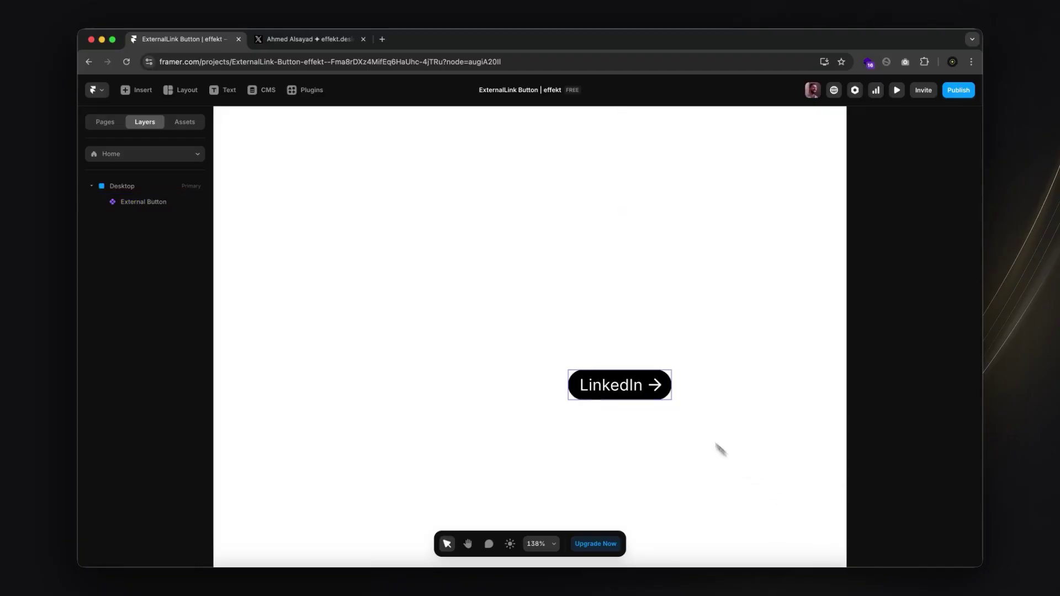
{"action": "left_click", "coordinate": [898, 91]}
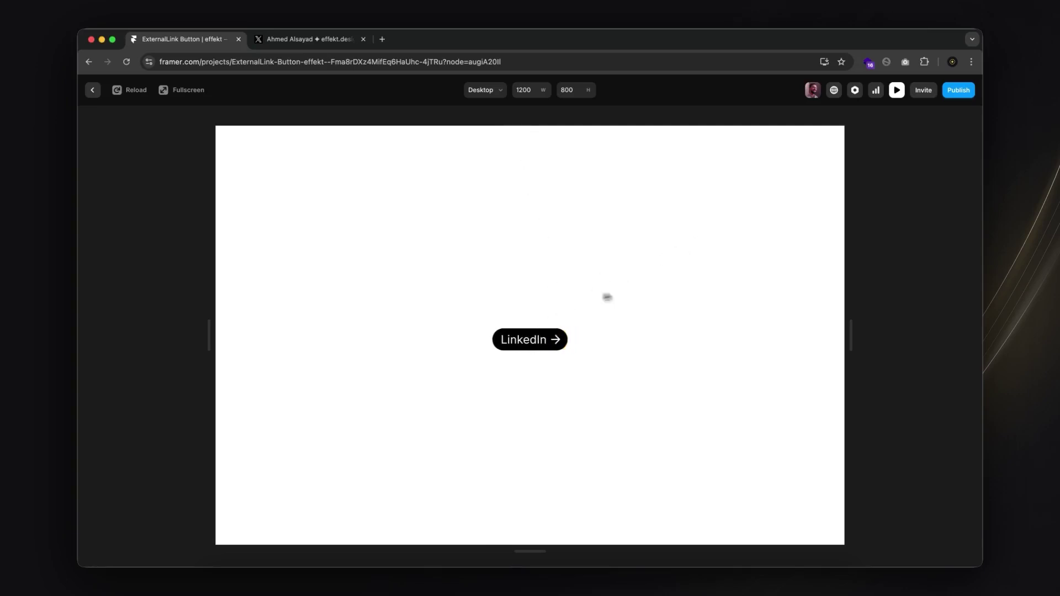
{"action": "left_click", "coordinate": [898, 93]}
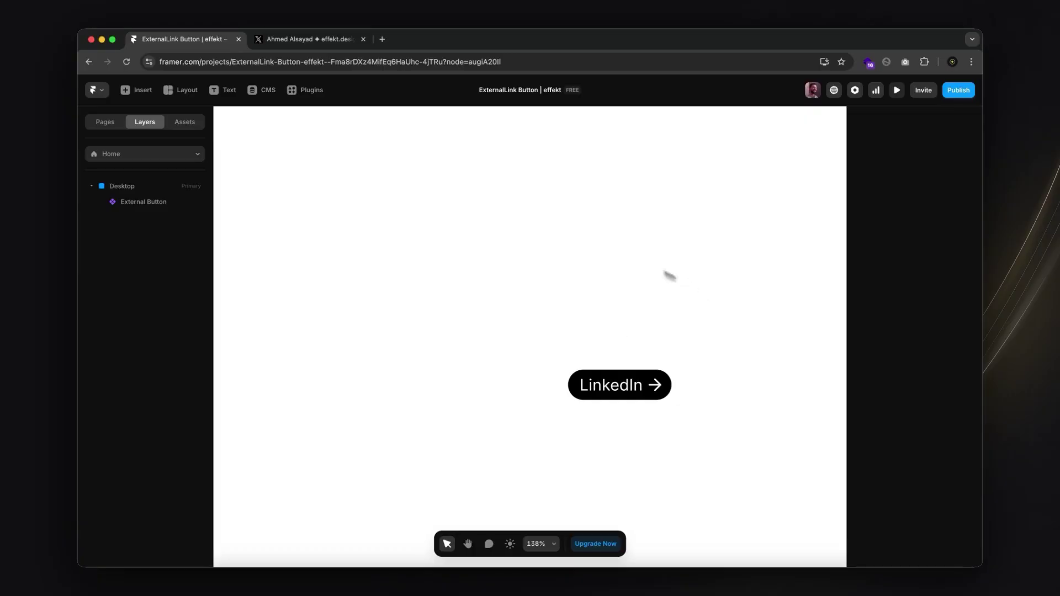
Step: Preview the page to test the LinkedIn button's hover animation
{"action": "left_click", "coordinate": [897, 91]}
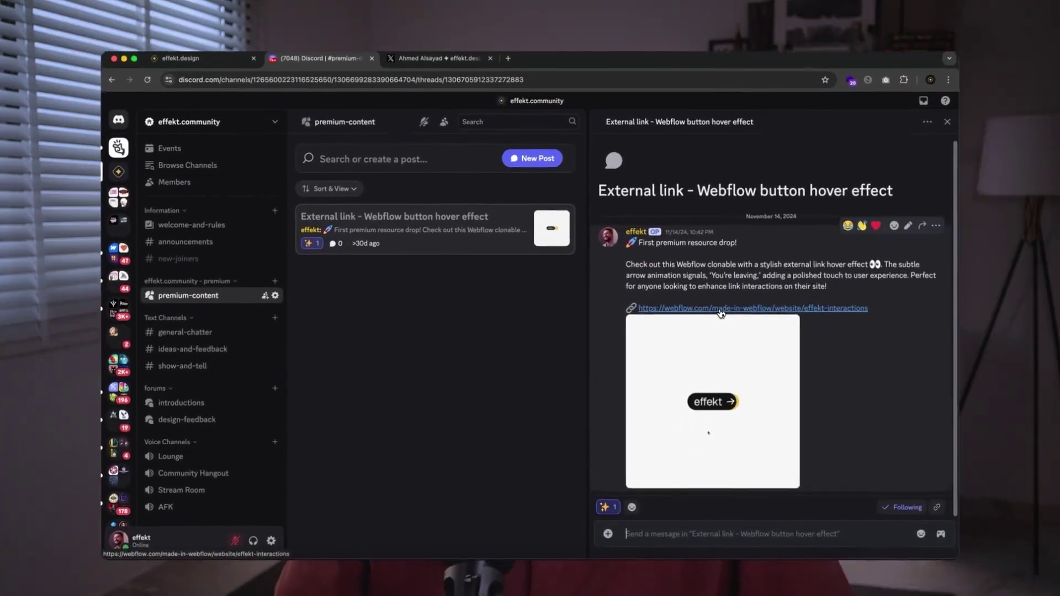
Step: Open the Made in Webflow page linked in the Discord post in a new tab
{"action": "left_click", "coordinate": [713, 376]}
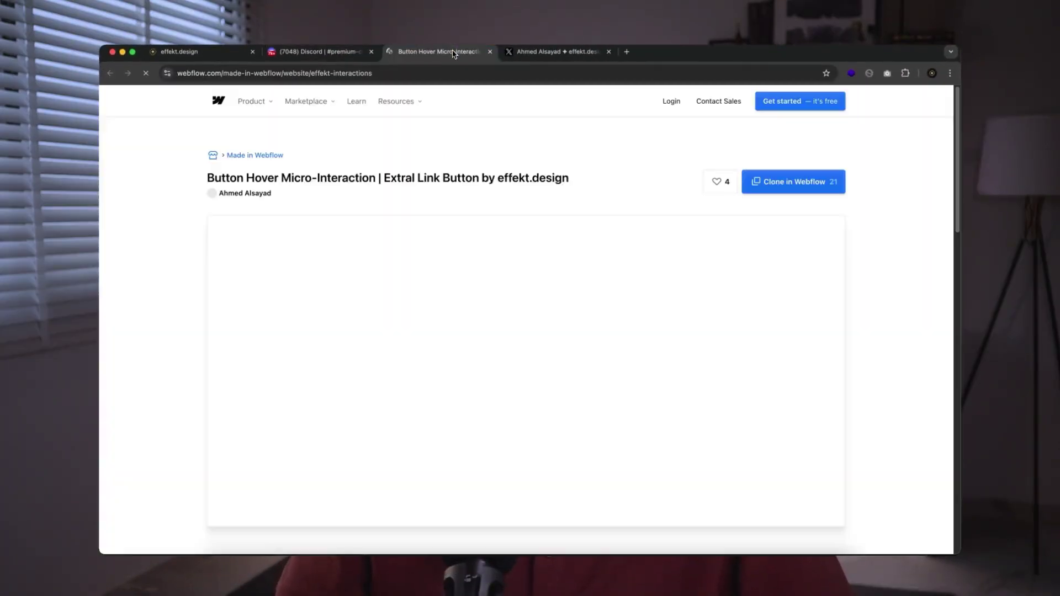